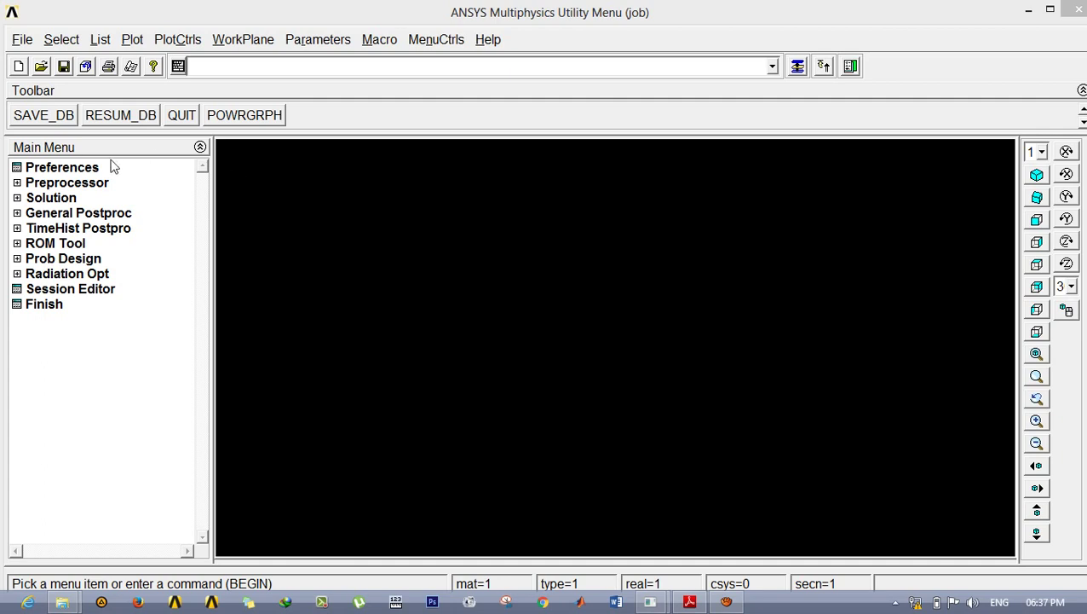
# Step: Limit the analysis discipline preferences to Structural
pyautogui.click(69, 169)
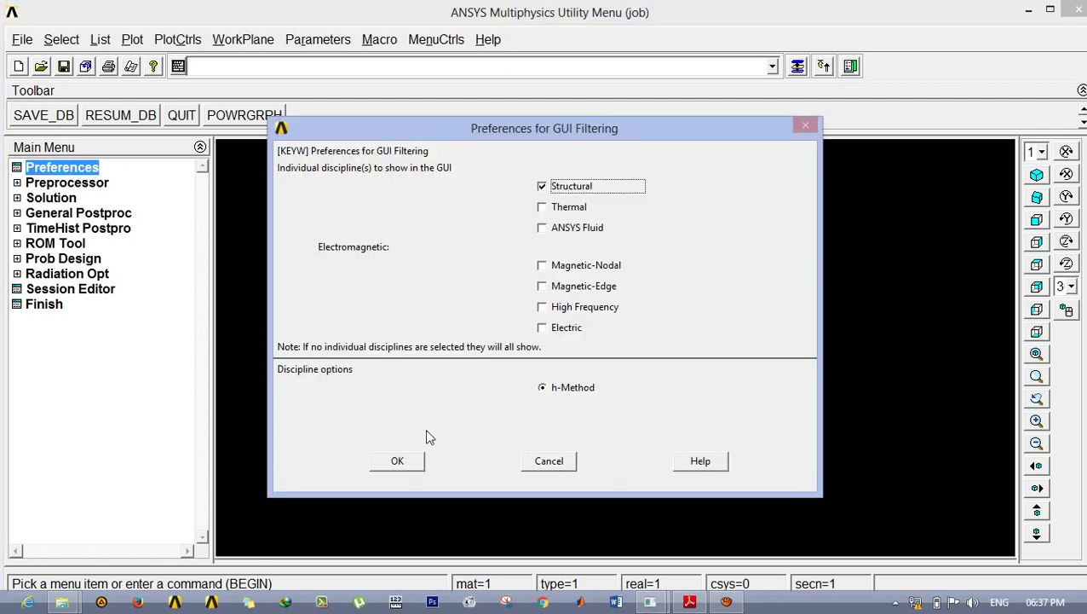
pyautogui.click(415, 462)
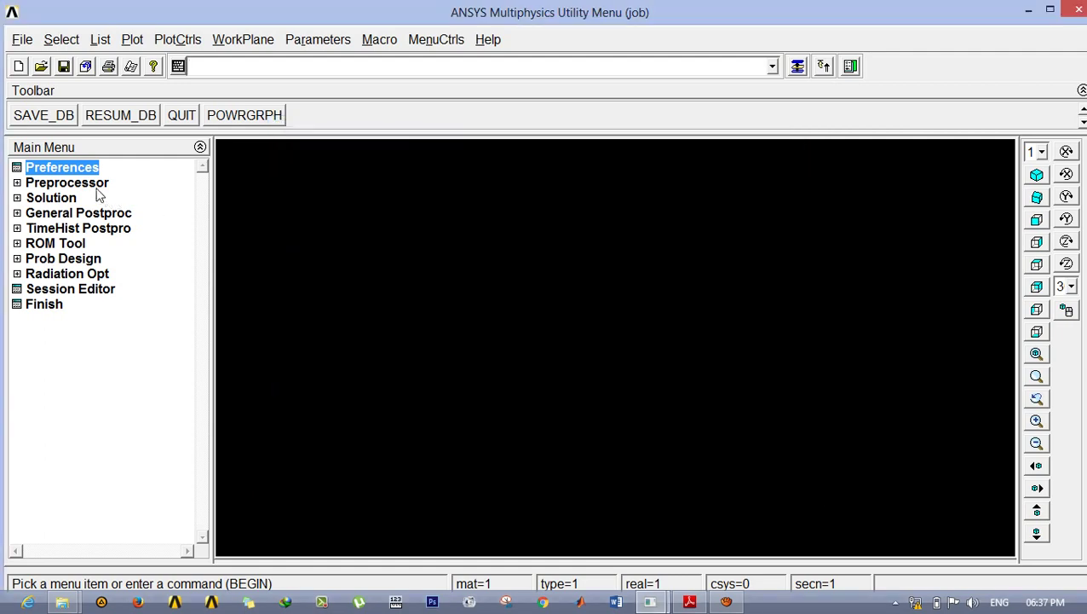
# Step: Add a structural Solid 8 node 183 element as element type 1
pyautogui.click(99, 188)
pyautogui.click(99, 197)
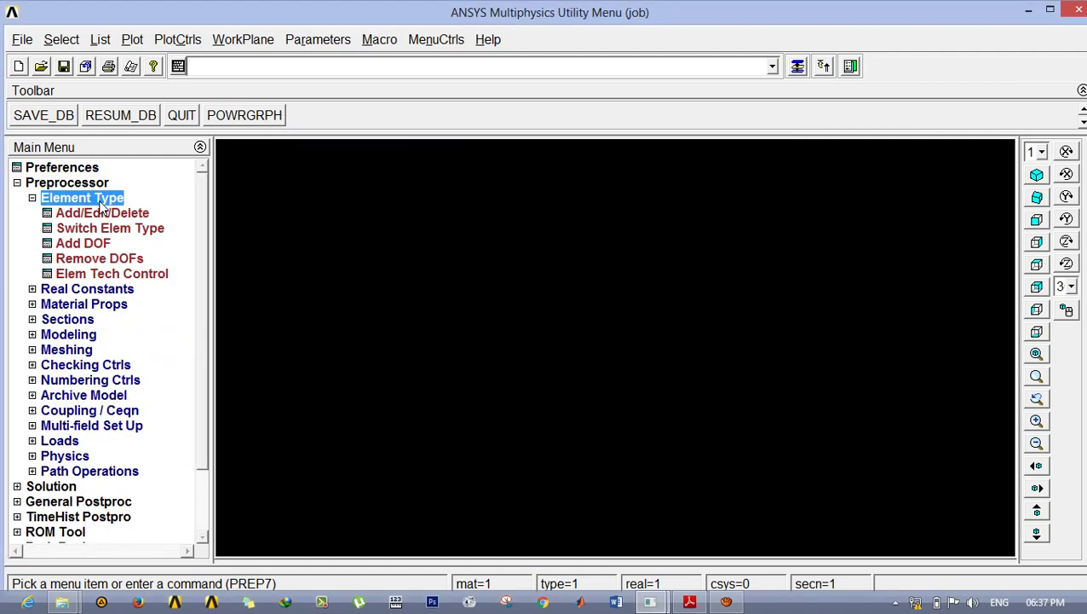
pyautogui.click(103, 214)
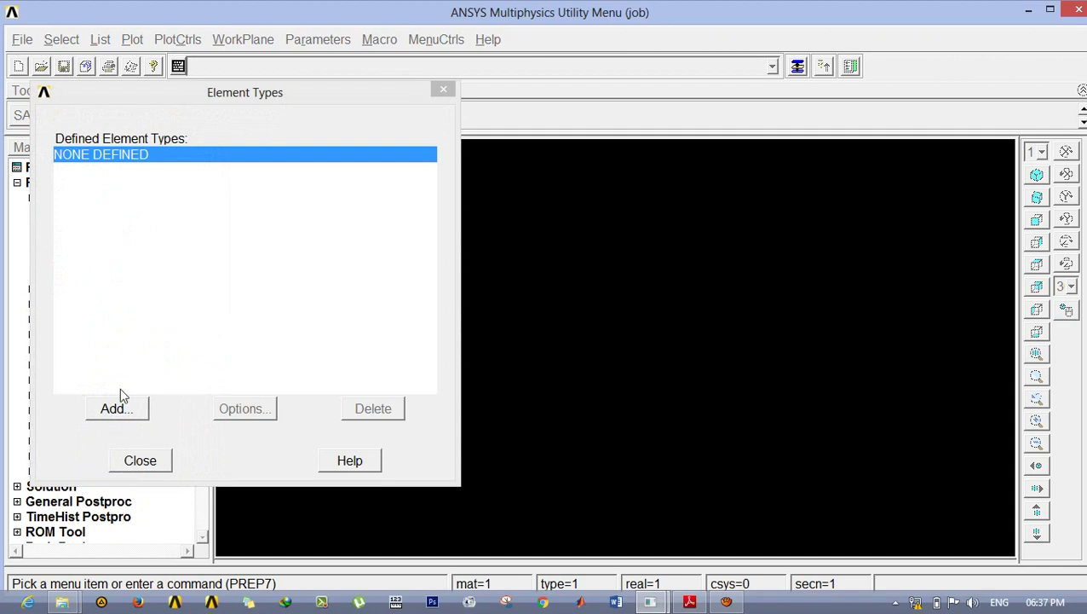
pyautogui.click(117, 409)
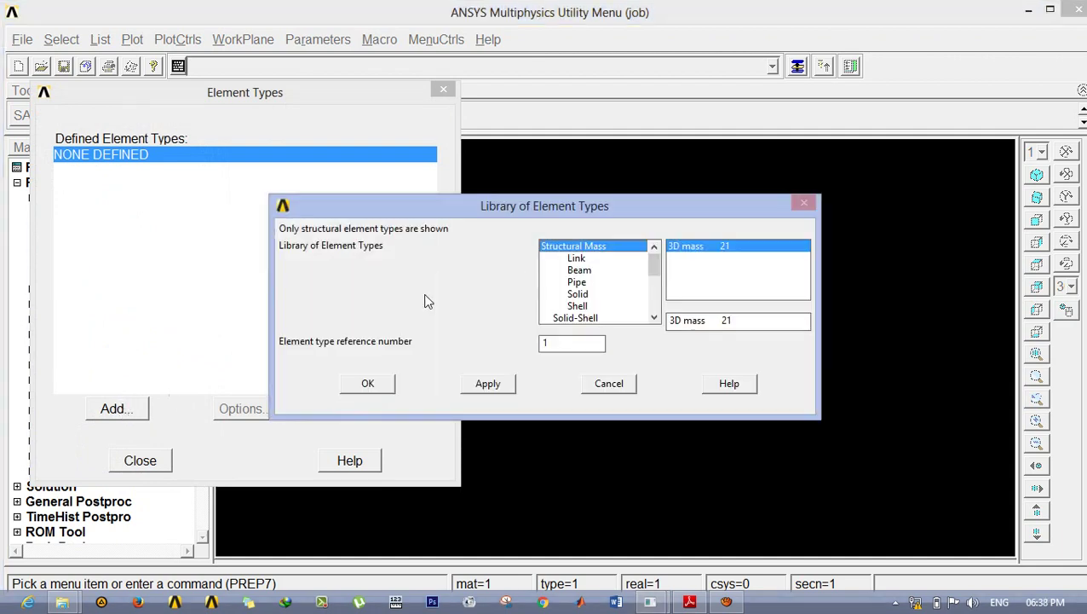
pyautogui.click(579, 270)
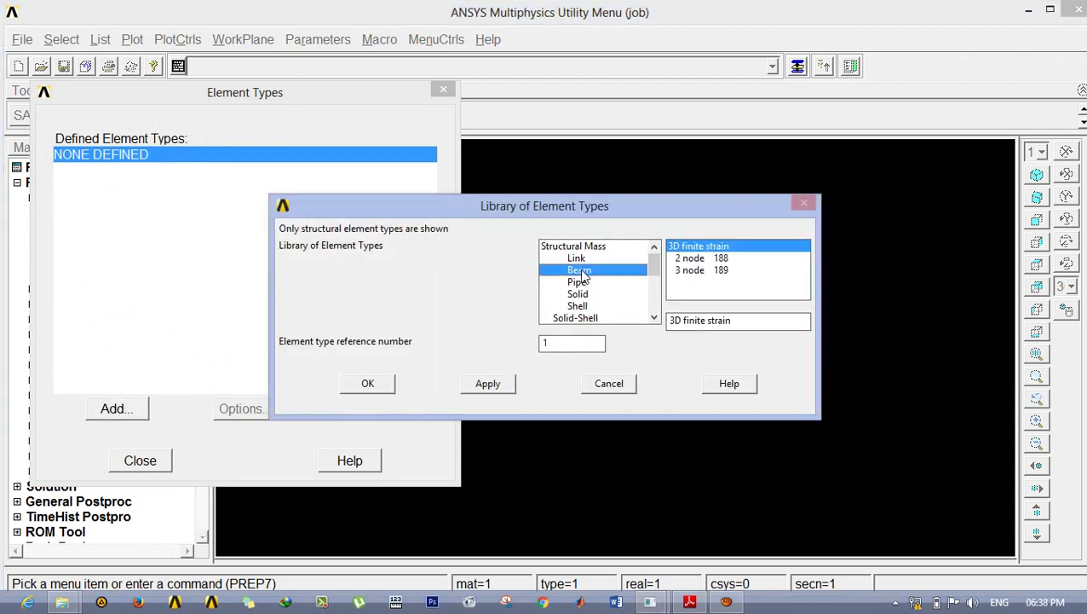
pyautogui.click(579, 294)
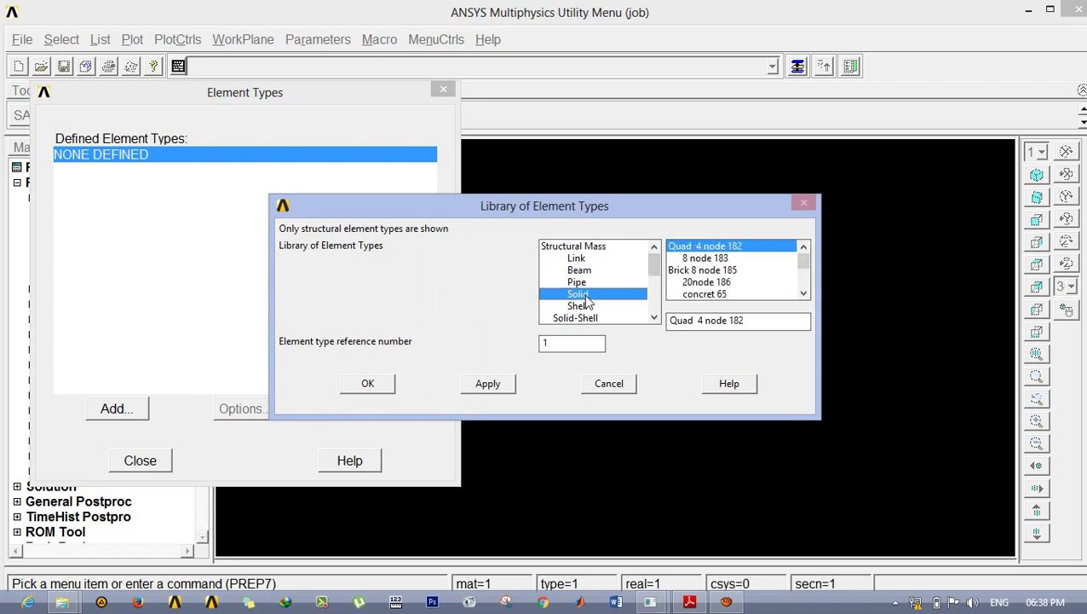
pyautogui.click(711, 258)
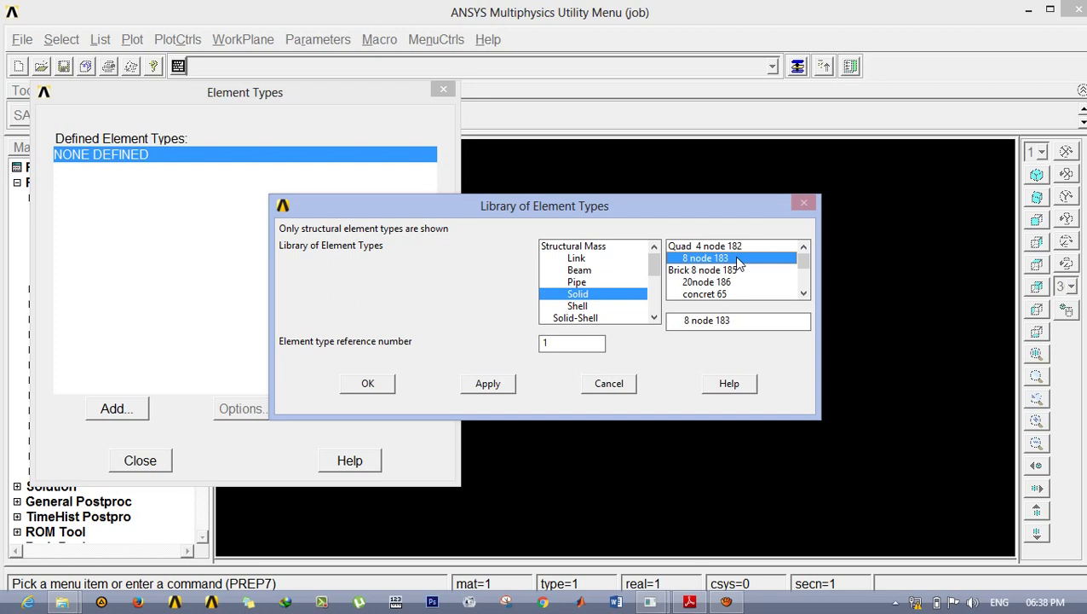
pyautogui.click(376, 381)
# Step: Set the PLANE183 element behavior to Plane strain and finish the element type definition
pyautogui.click(242, 413)
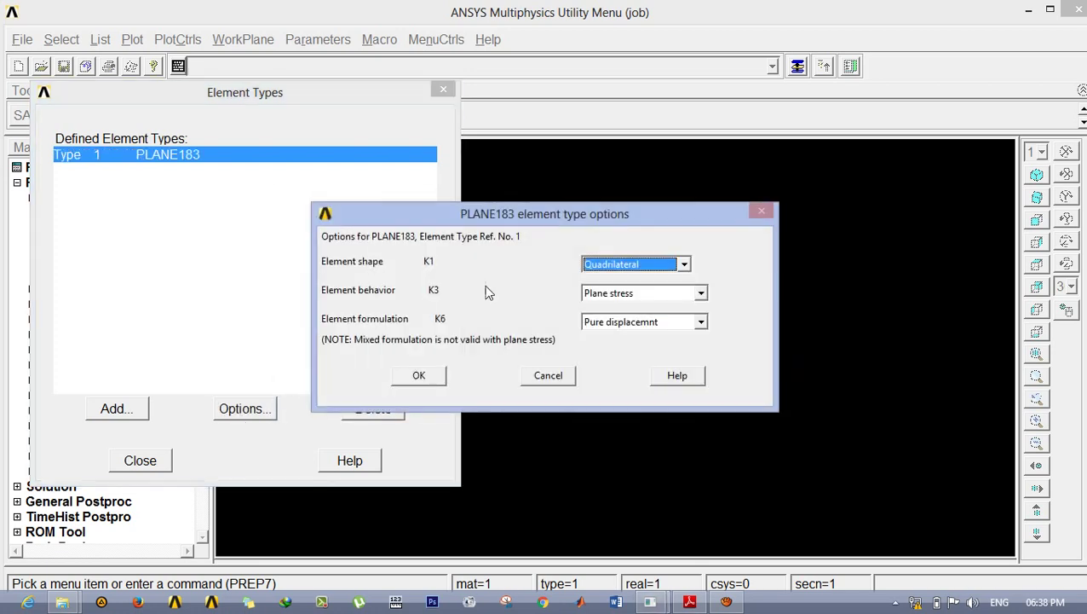
pyautogui.click(652, 296)
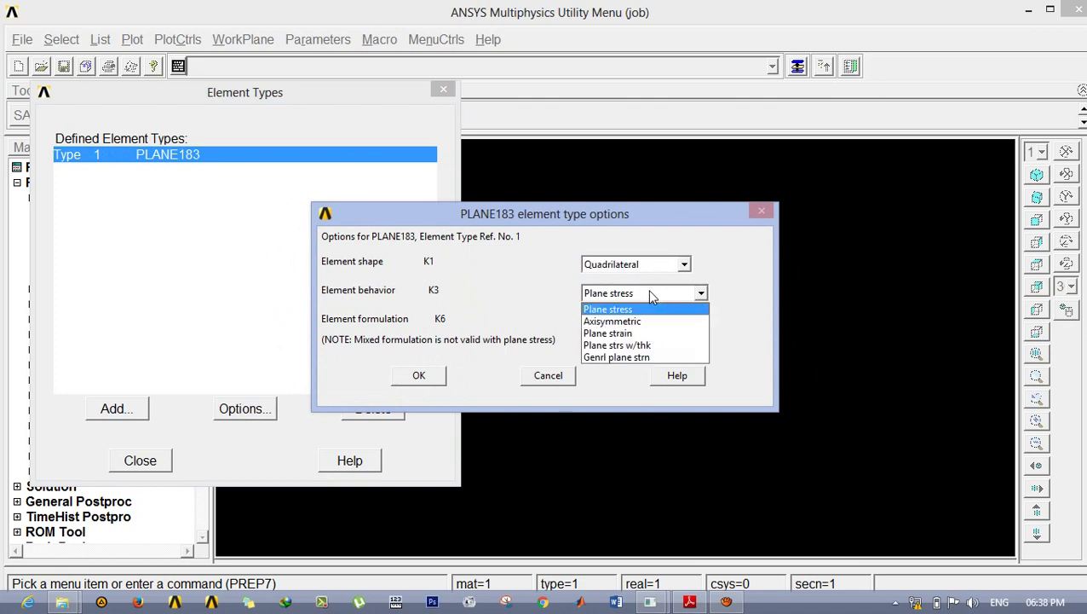
pyautogui.click(628, 341)
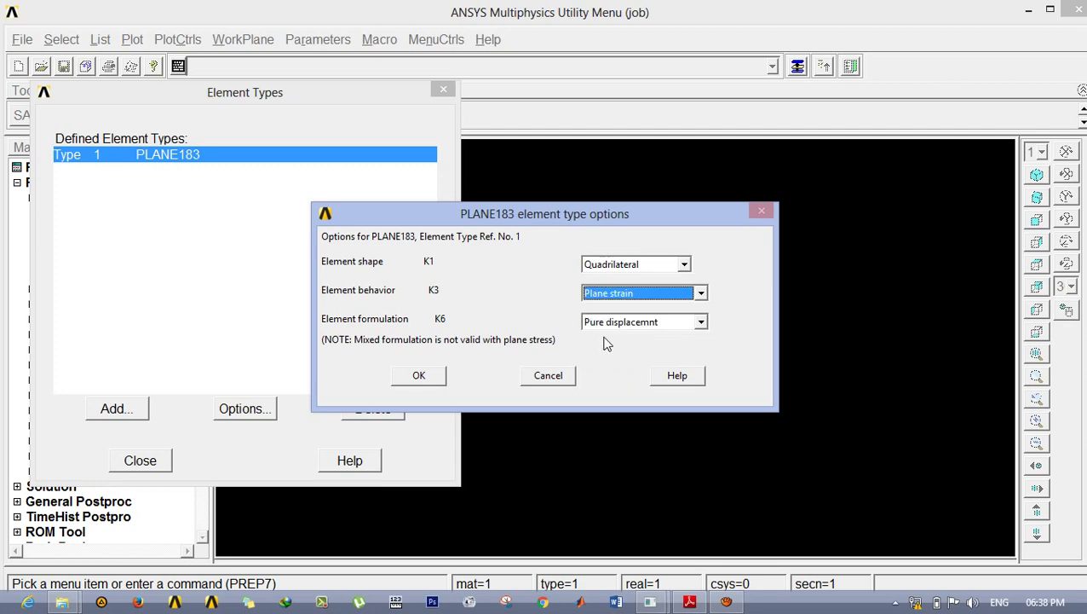
pyautogui.click(431, 378)
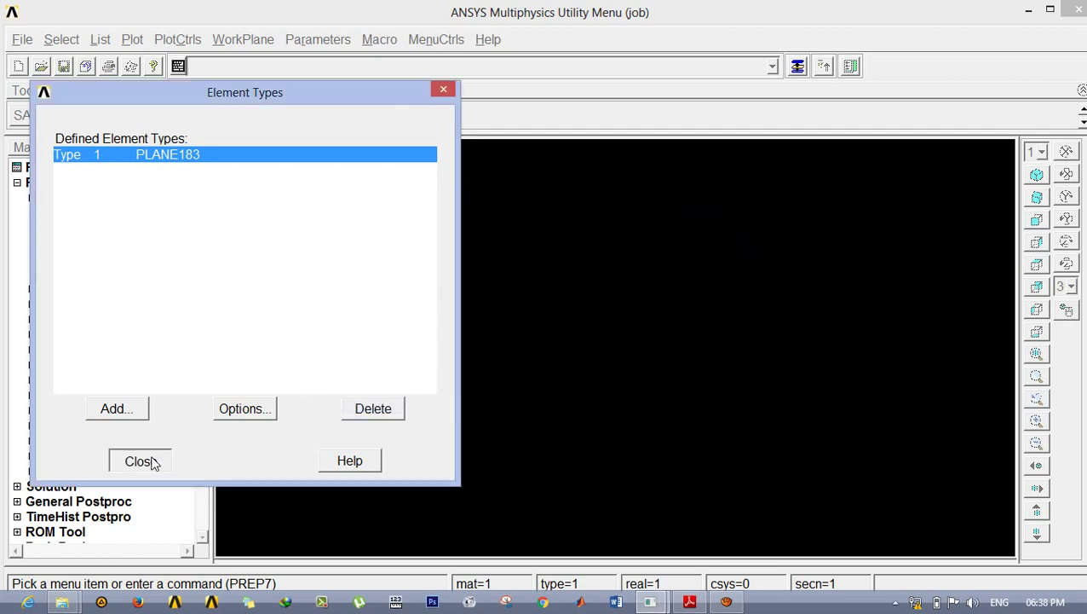
pyautogui.click(147, 460)
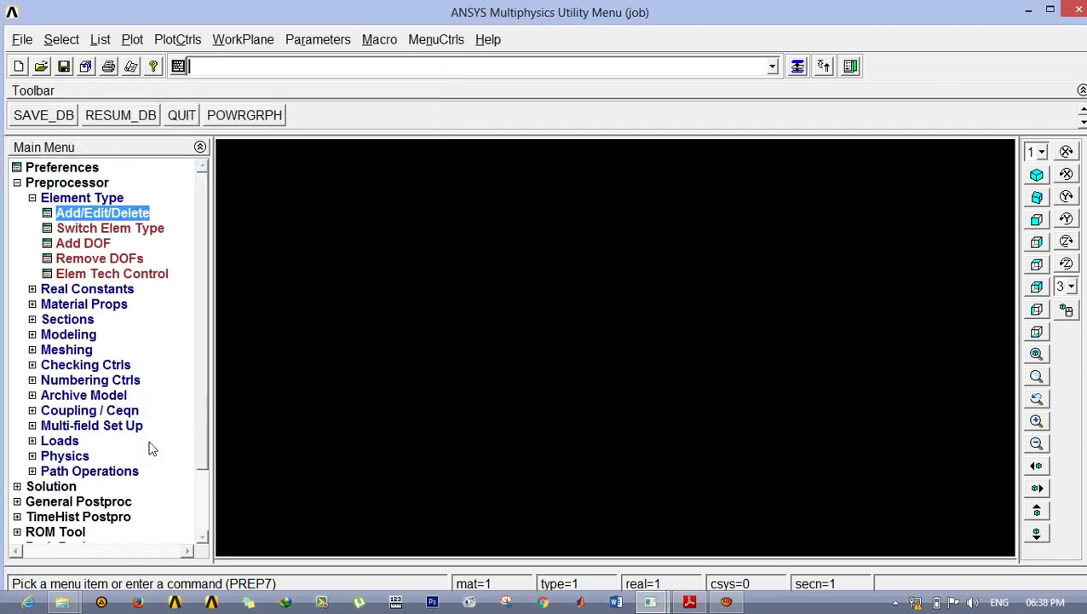
# Step: Define material 1 as structural linear elastic isotropic with EX 2e5 and PRXY 0.3
pyautogui.click(85, 304)
pyautogui.click(137, 289)
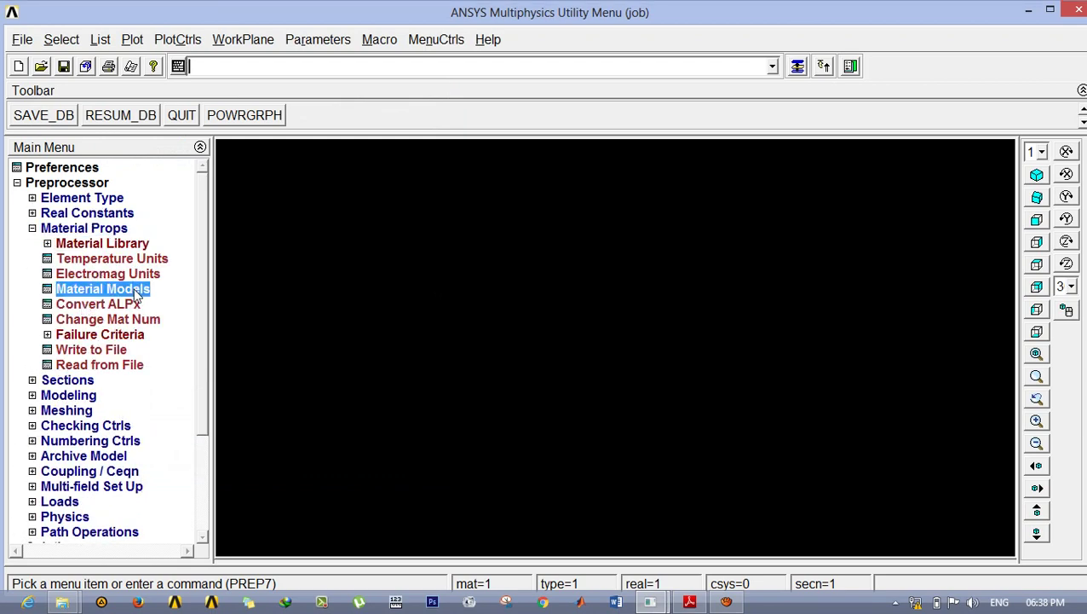
pyautogui.doubleClick(569, 276)
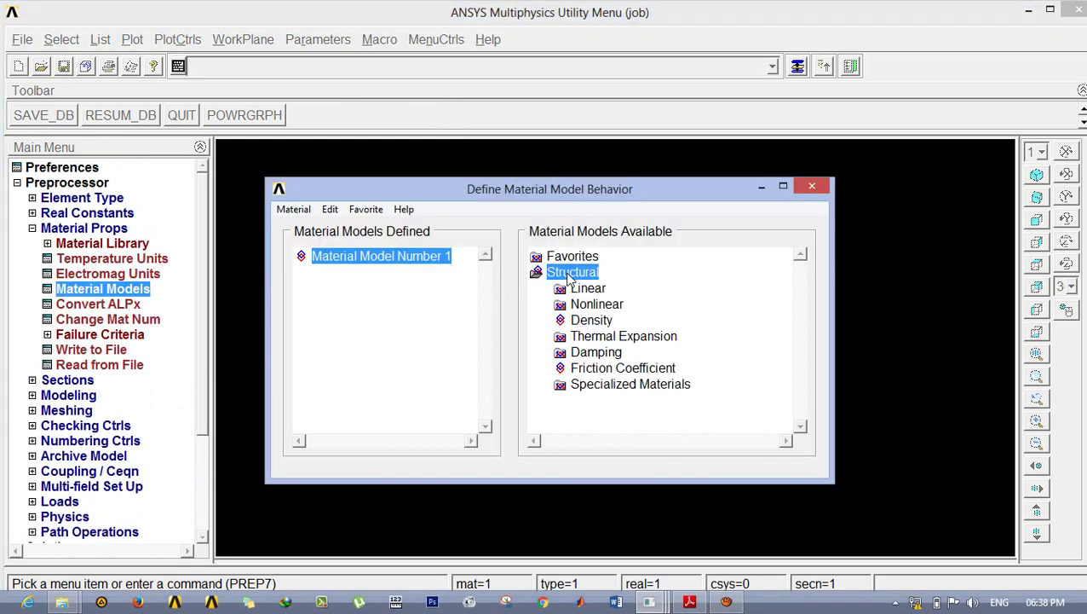
pyautogui.doubleClick(595, 289)
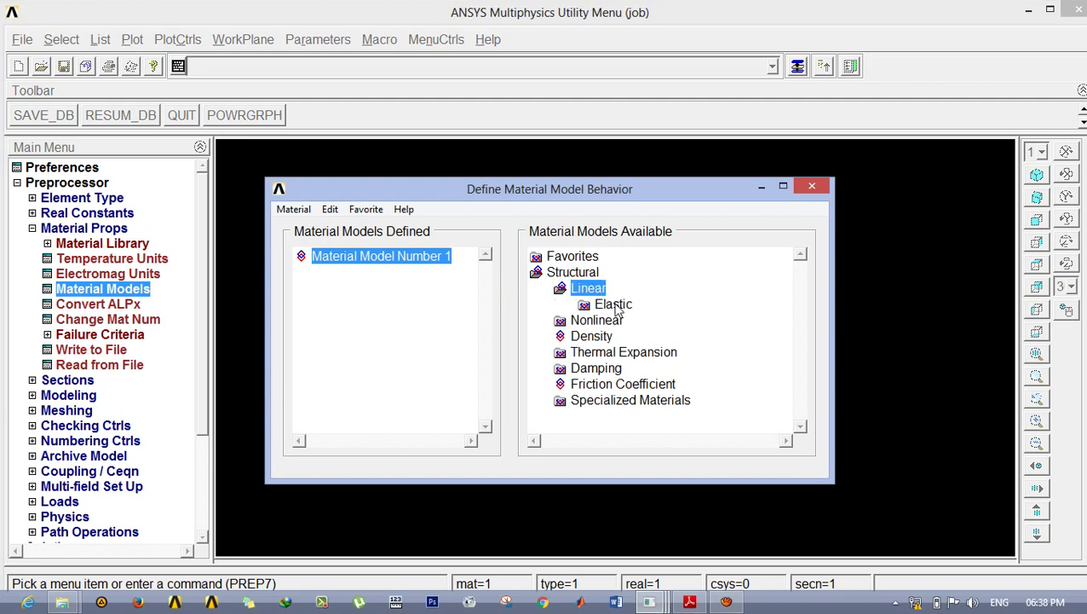
pyautogui.doubleClick(614, 305)
pyautogui.doubleClick(630, 320)
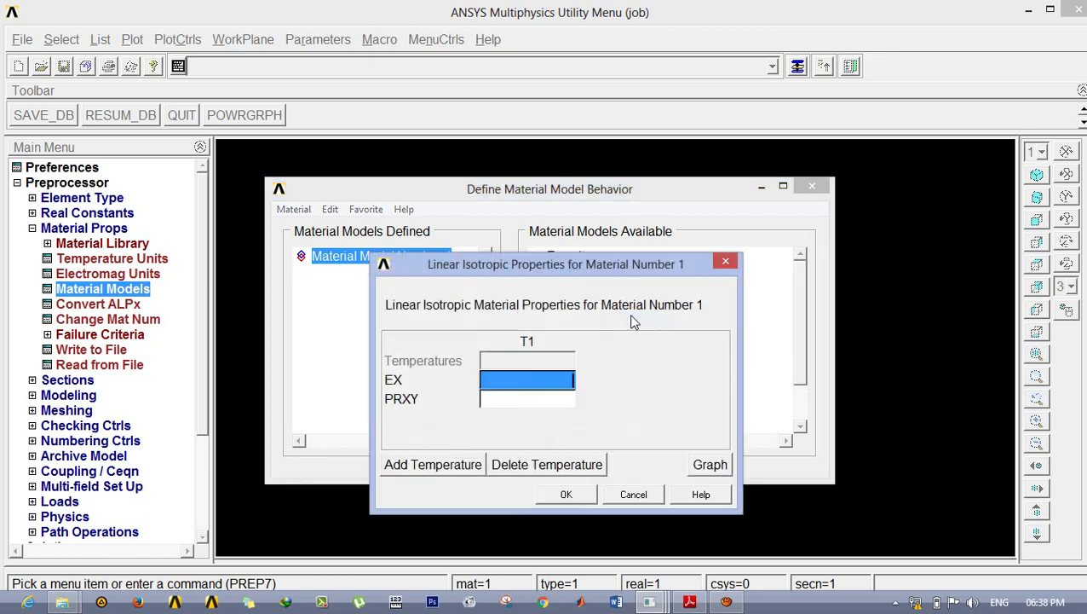
pyautogui.write('2e5')
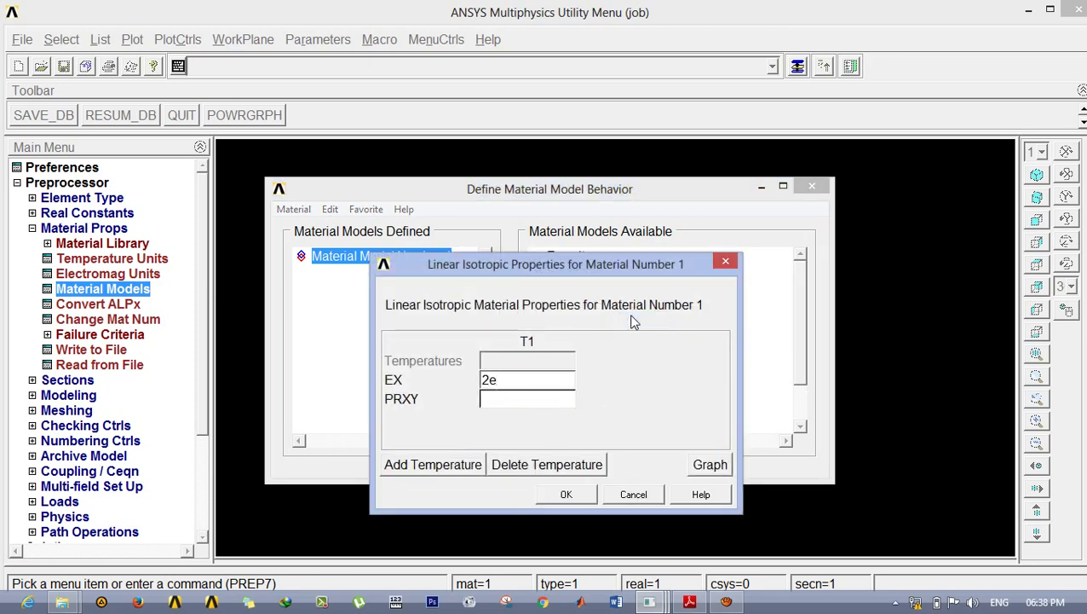
pyautogui.click(536, 400)
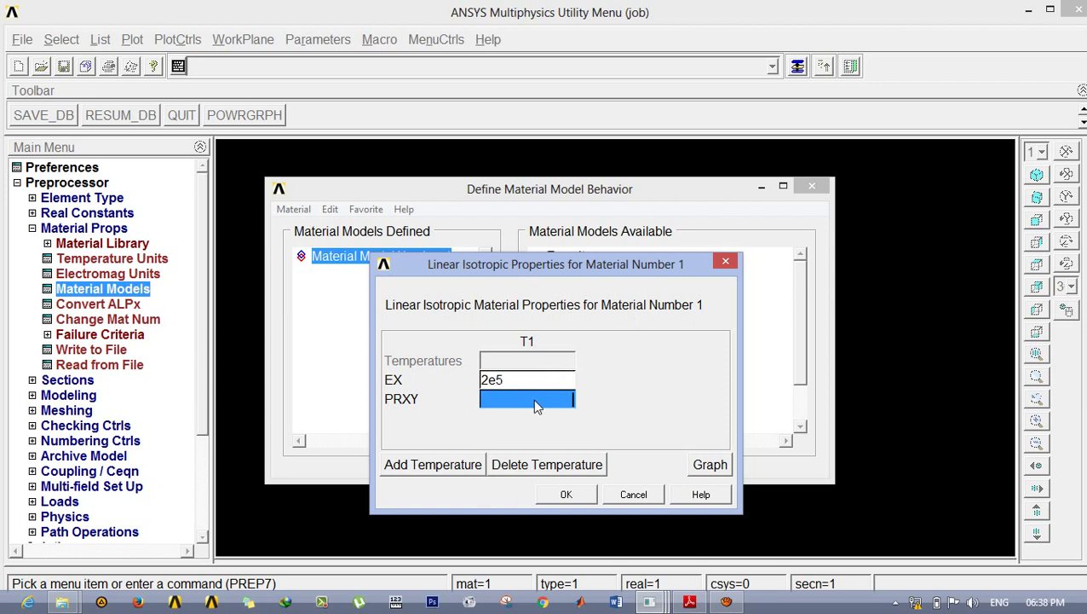
pyautogui.write('0.3')
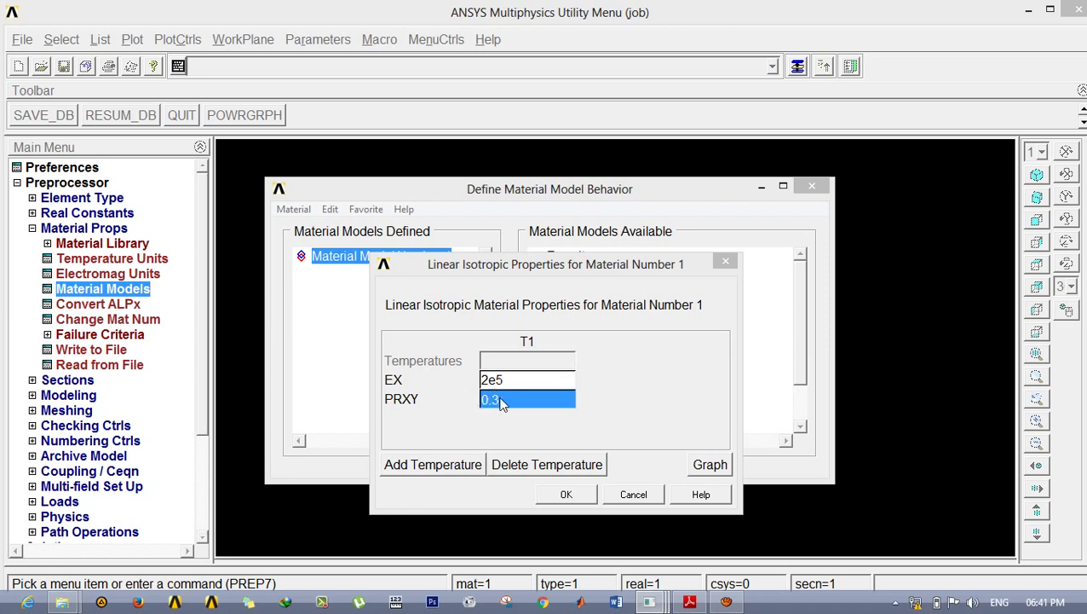
pyautogui.click(564, 493)
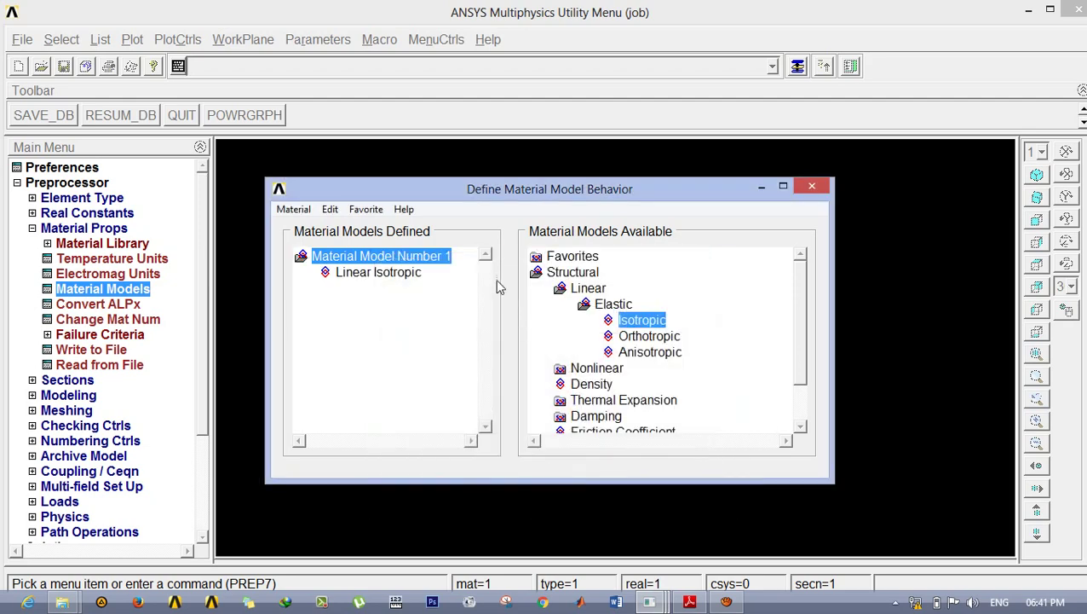
pyautogui.click(295, 209)
pyautogui.click(301, 247)
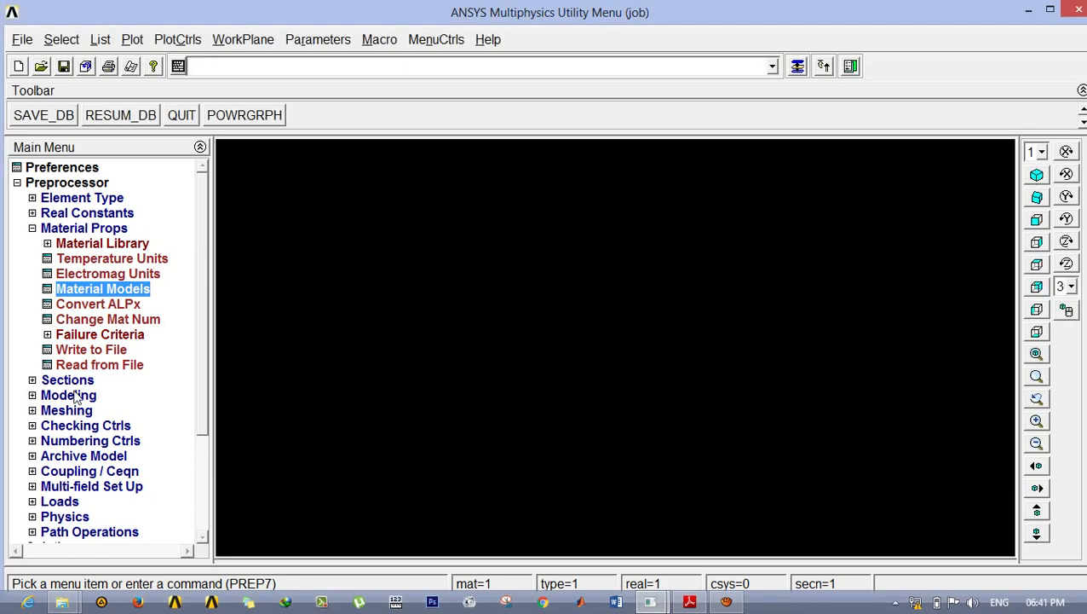
# Step: Create keypoints in the active coordinate system at the origin and at X 0.02
pyautogui.click(75, 396)
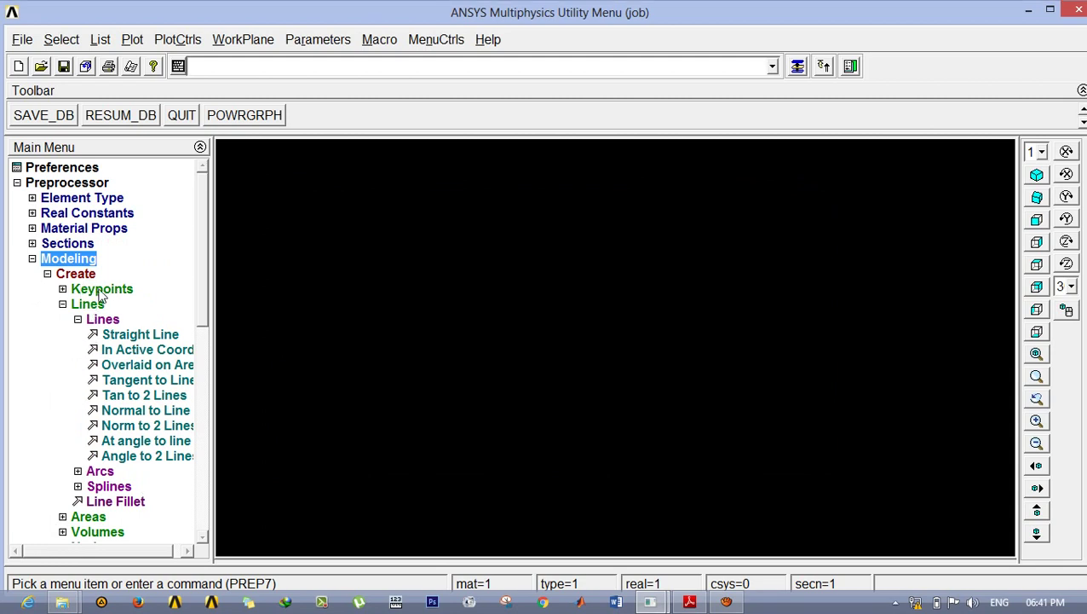
pyautogui.click(98, 293)
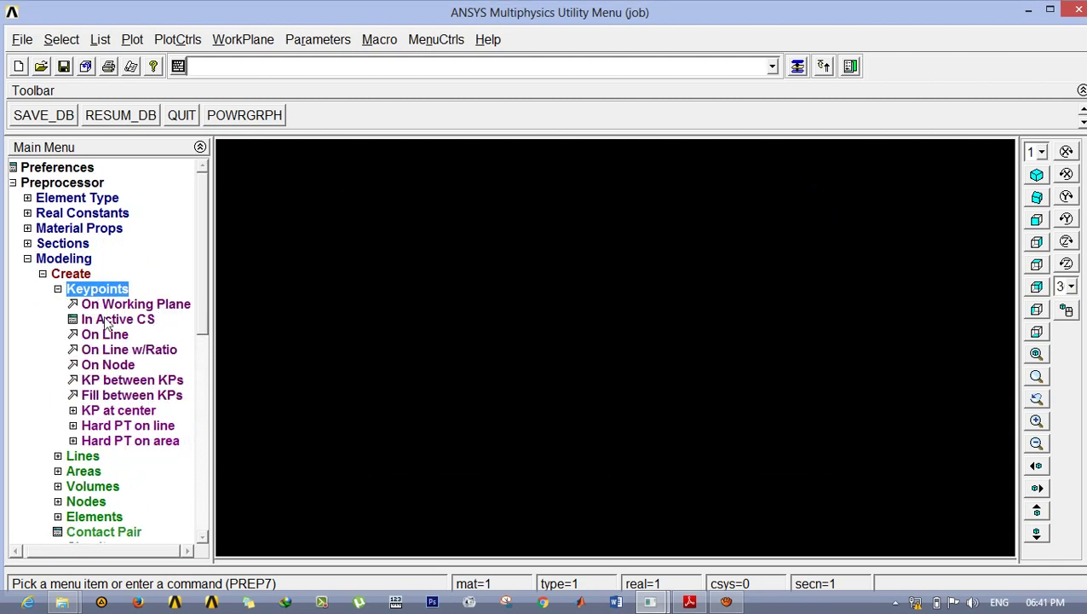
pyautogui.click(110, 322)
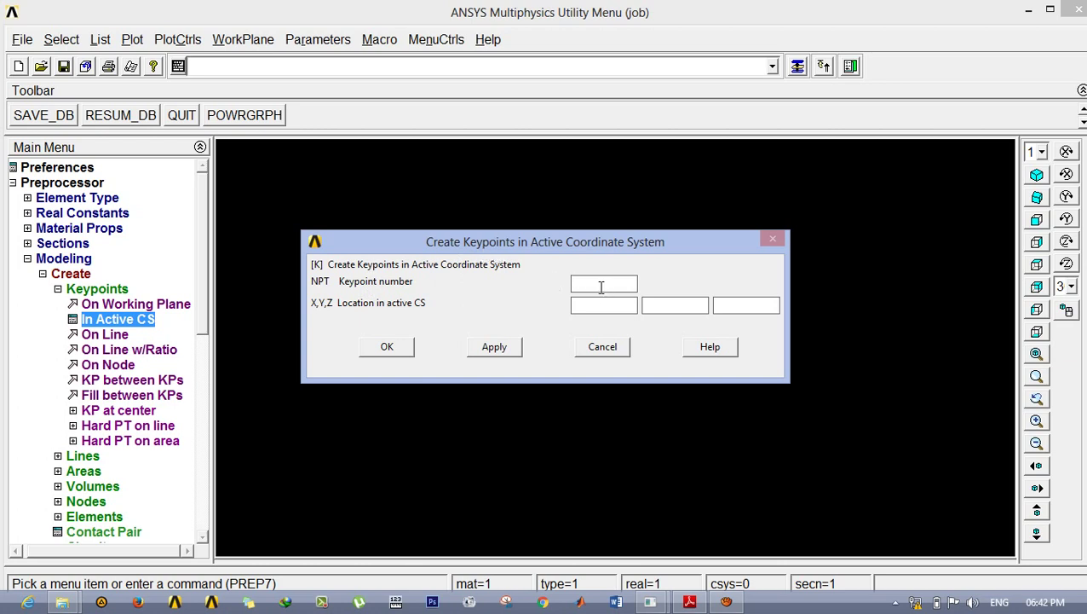
pyautogui.moveTo(547, 246); pyautogui.dragTo(551, 398)
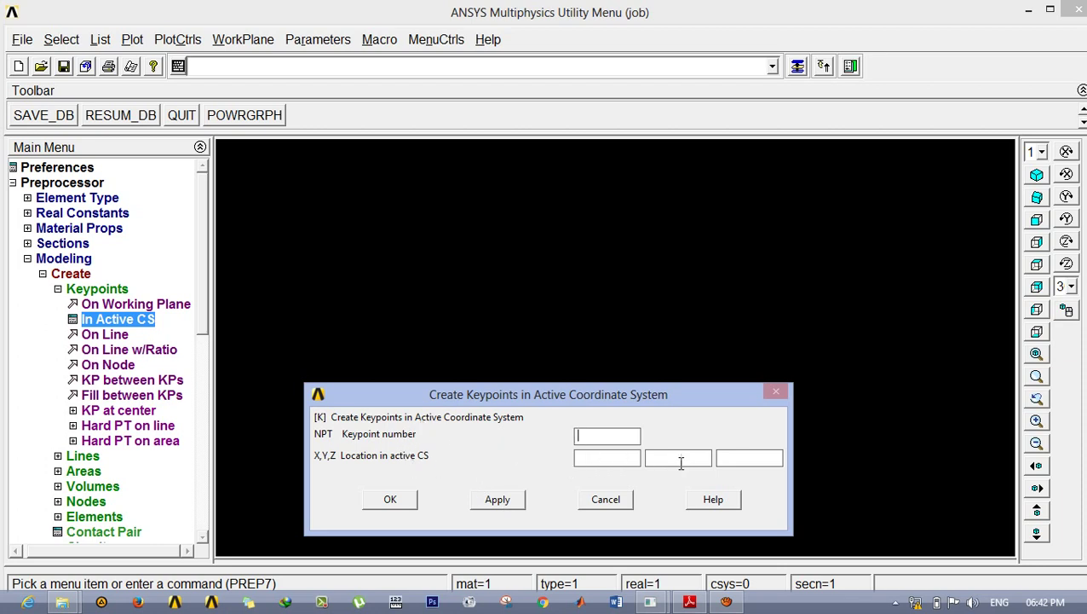
pyautogui.click(499, 502)
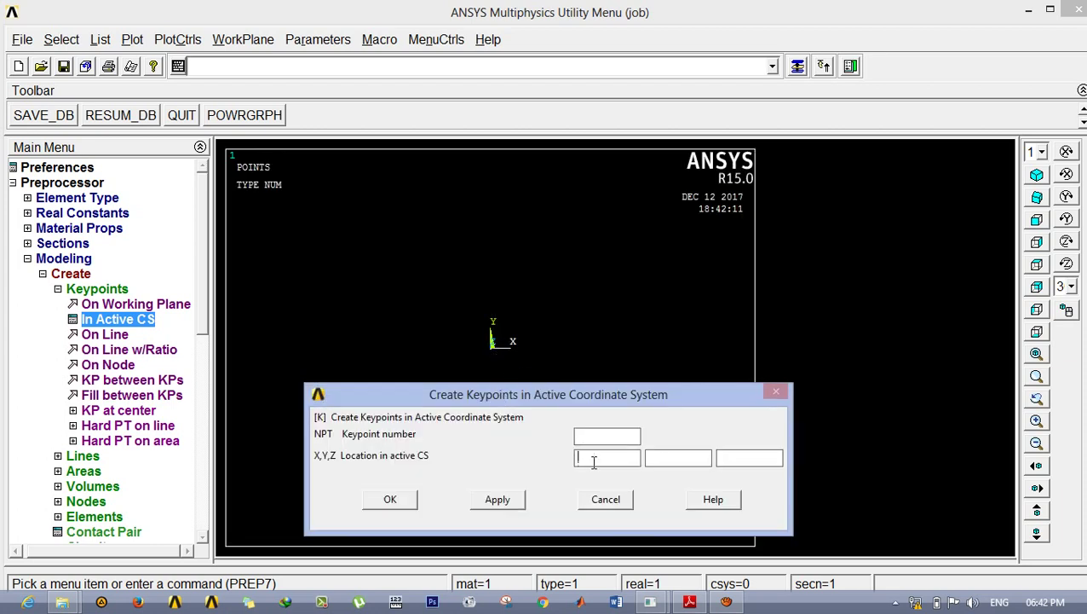
pyautogui.write('0.02')
pyautogui.click(502, 501)
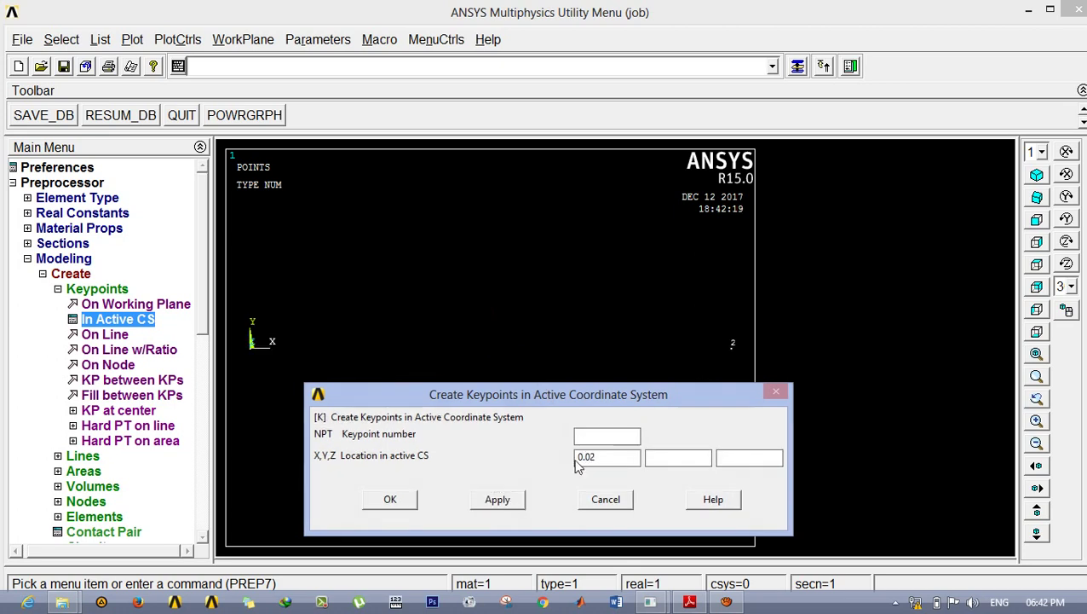
# Step: Create keypoints at (0.1, 0), (0.1, 0.1) and (0, 0.1) in the active coordinate system
pyautogui.moveTo(619, 457); pyautogui.dragTo(548, 458)
pyautogui.write('0.1')
pyautogui.click(498, 501)
pyautogui.click(501, 501)
pyautogui.press('Tab')
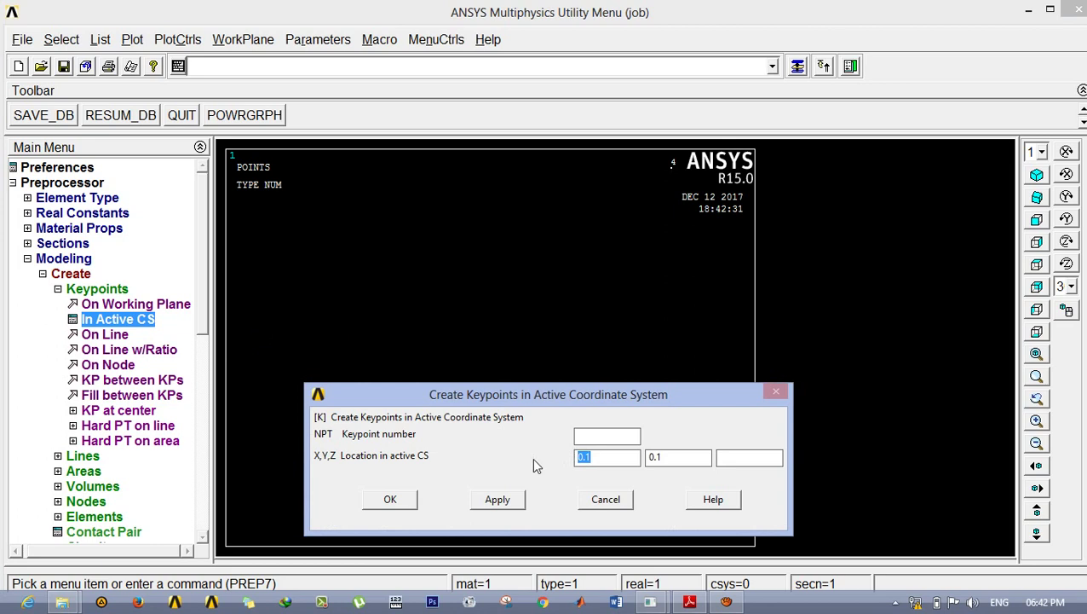
pyautogui.write('0')
pyautogui.click(385, 499)
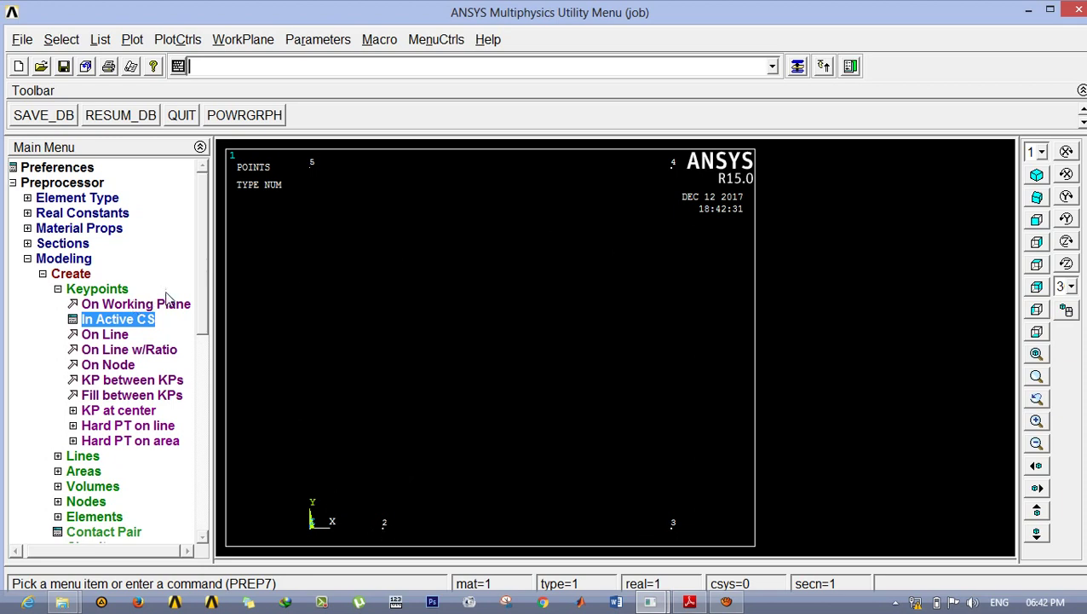
# Step: Create straight lines joining keypoints 1-2, 2-3, 3-4, 4-5 and 5-1 to close the square outline
pyautogui.click(58, 289)
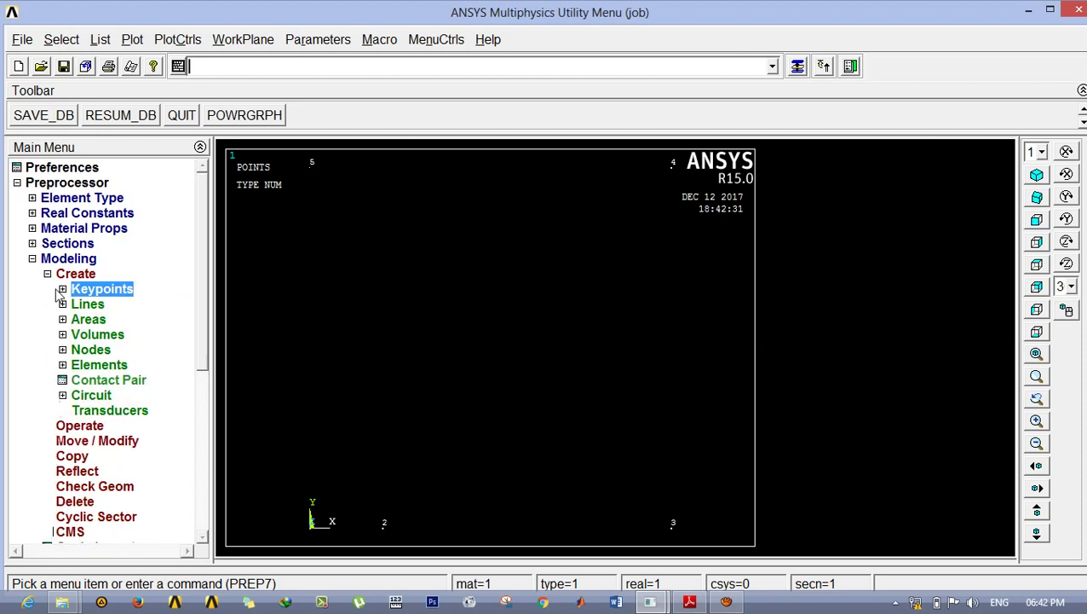
pyautogui.click(78, 304)
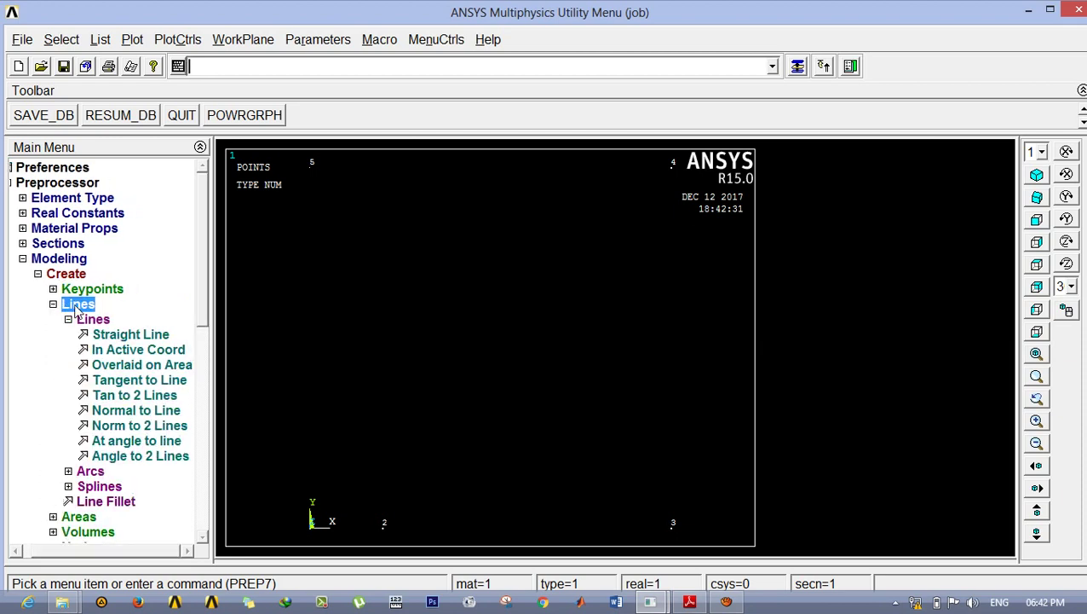
pyautogui.click(121, 336)
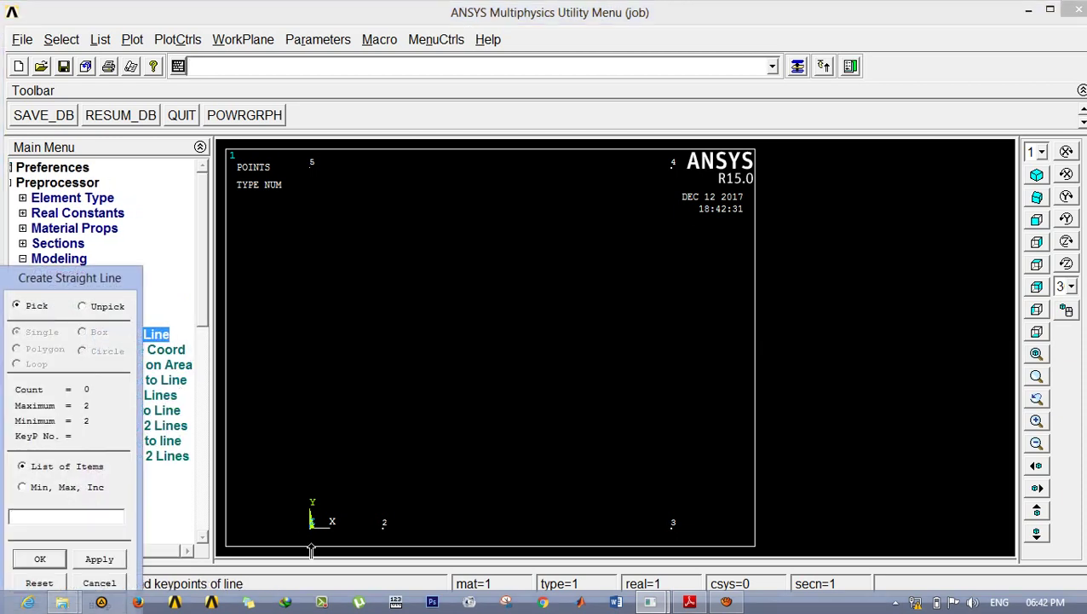
pyautogui.click(311, 535)
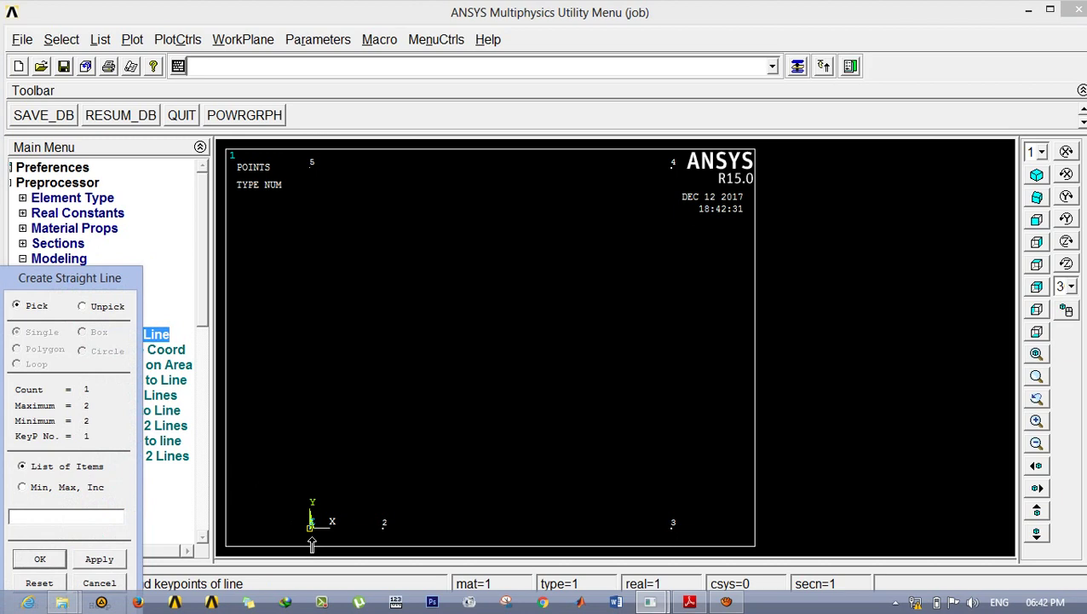
pyautogui.click(383, 540)
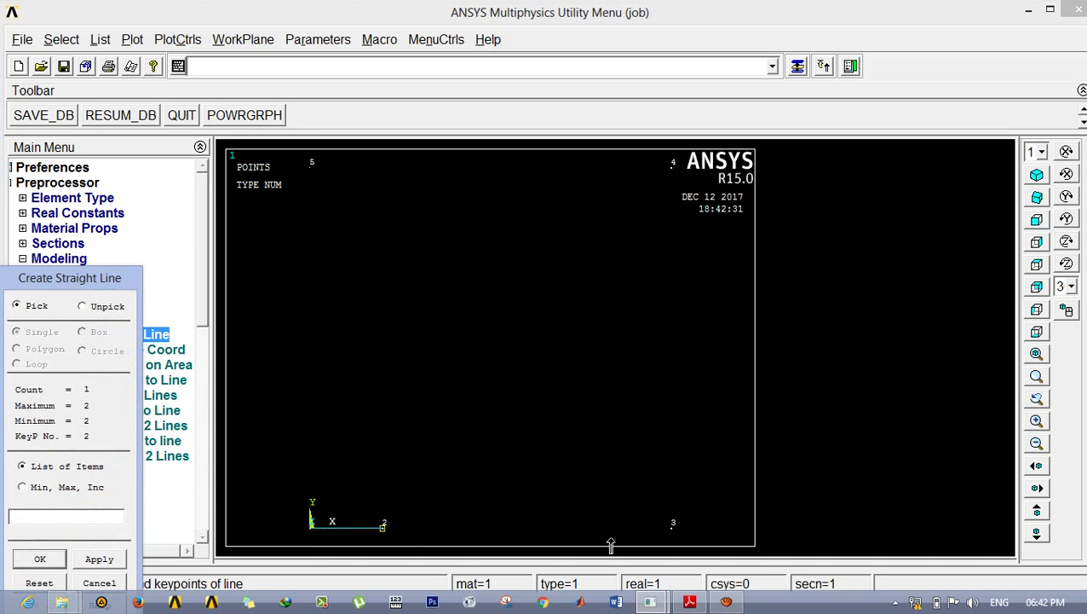
pyautogui.click(673, 545)
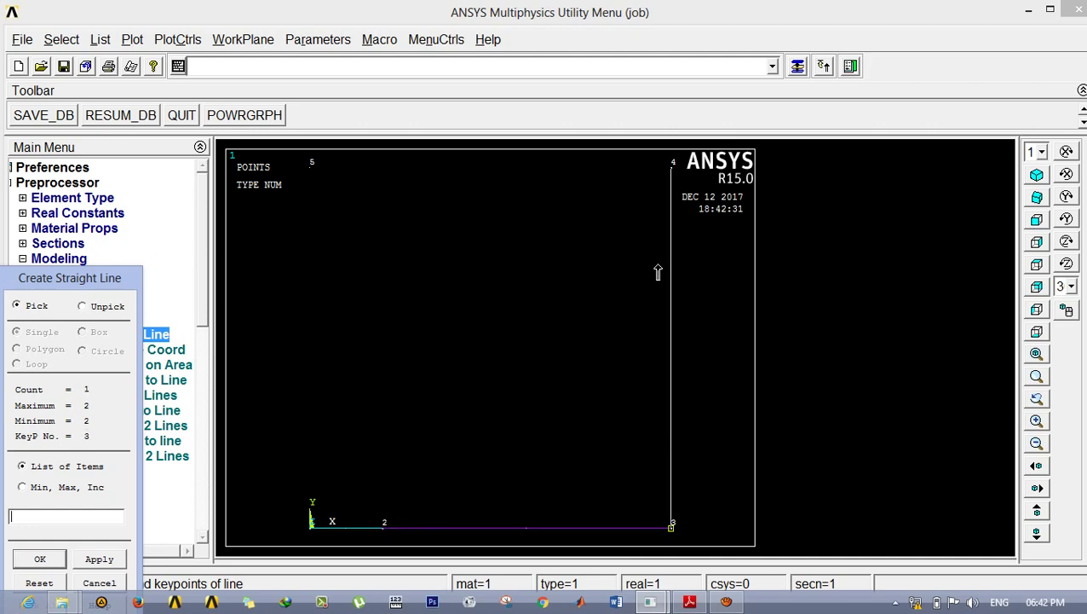
pyautogui.click(668, 201)
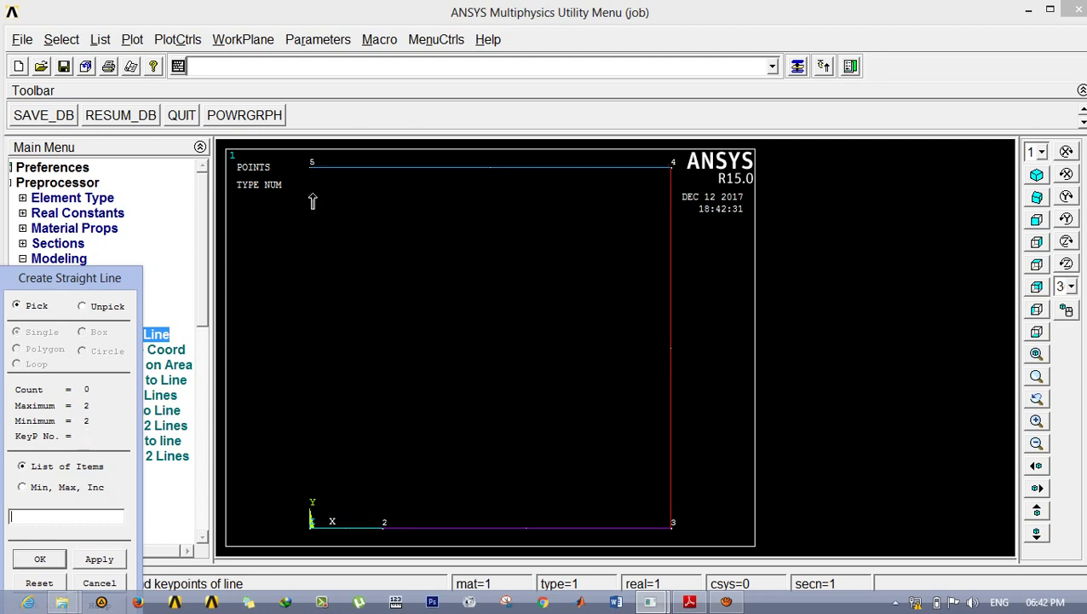
pyautogui.click(300, 484)
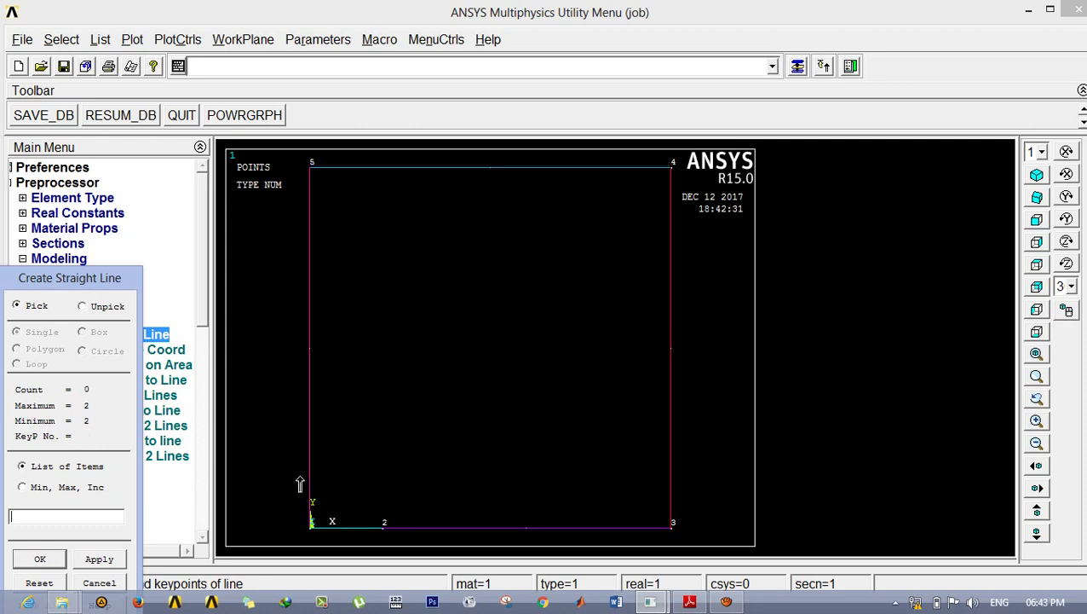
pyautogui.click(50, 559)
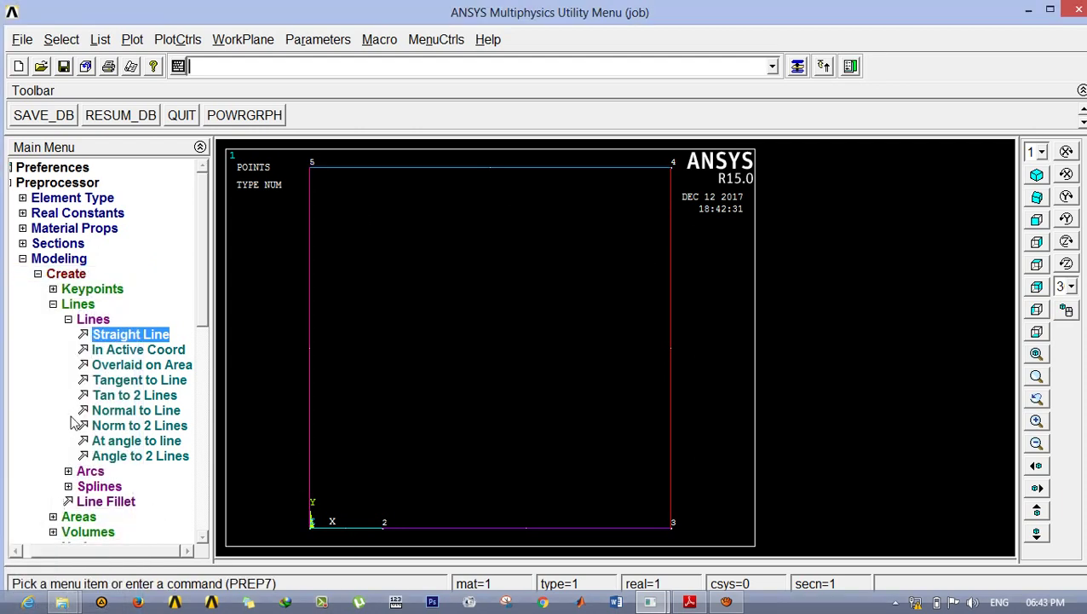
# Step: Create an arbitrary area by lines from all five boundary lines of the square
pyautogui.click(69, 319)
pyautogui.click(86, 381)
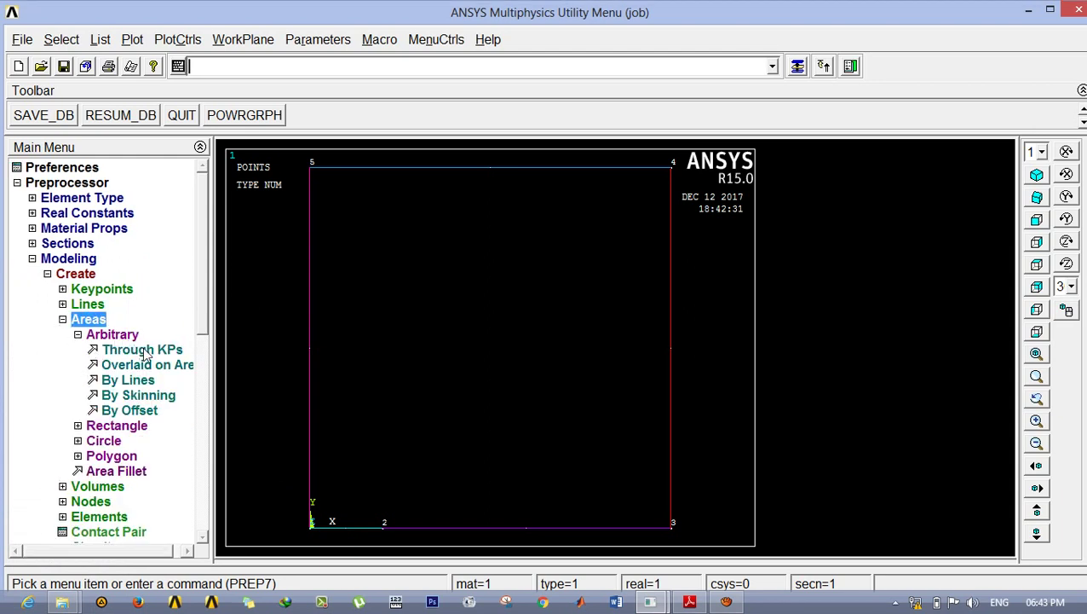
pyautogui.click(140, 382)
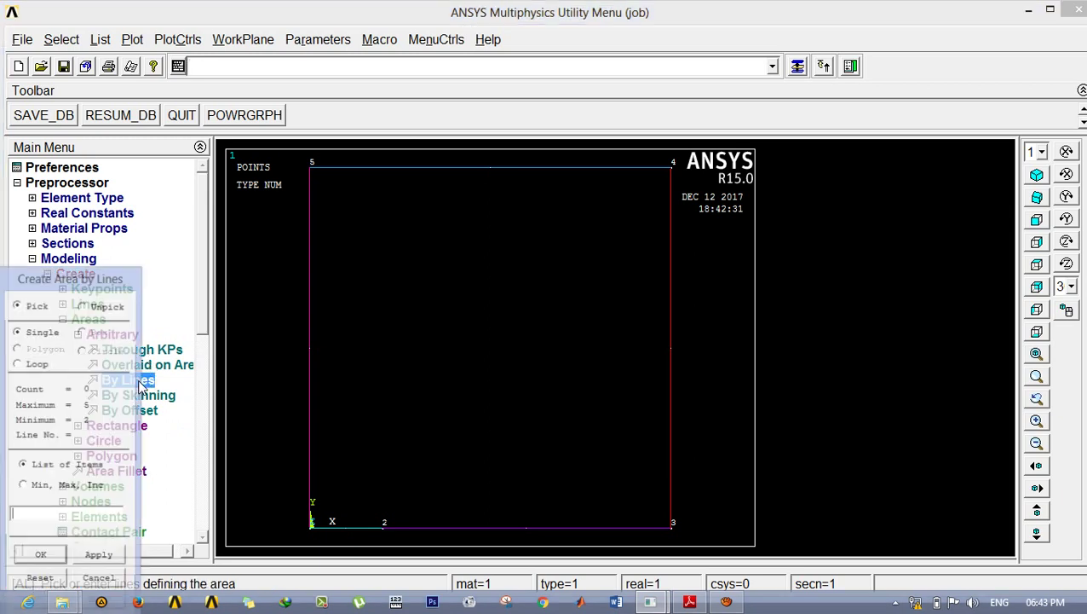
pyautogui.click(339, 525)
pyautogui.click(479, 526)
pyautogui.click(614, 405)
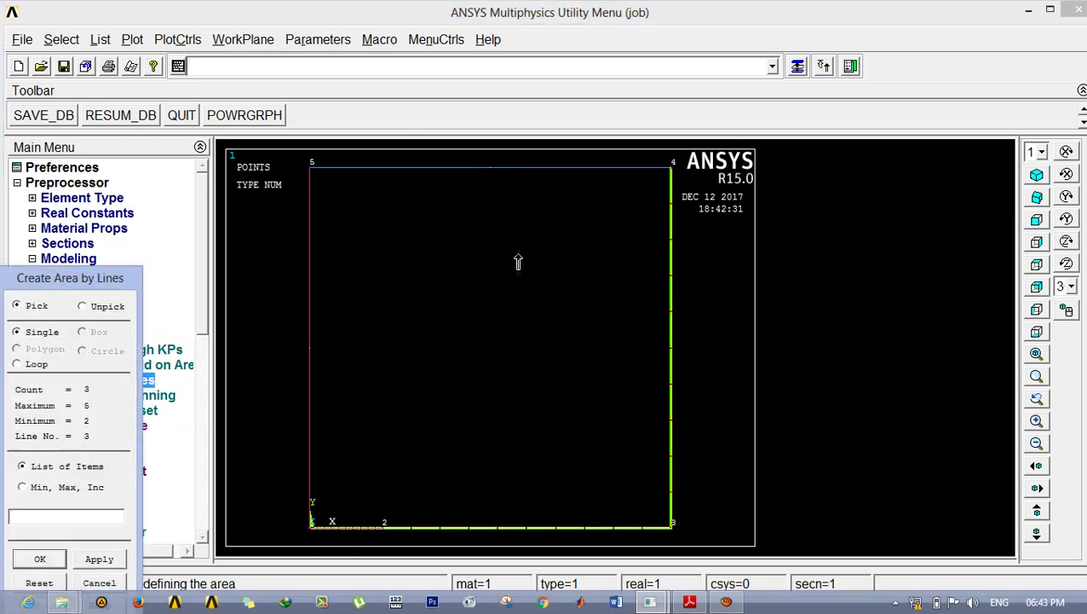
pyautogui.click(502, 241)
pyautogui.click(326, 317)
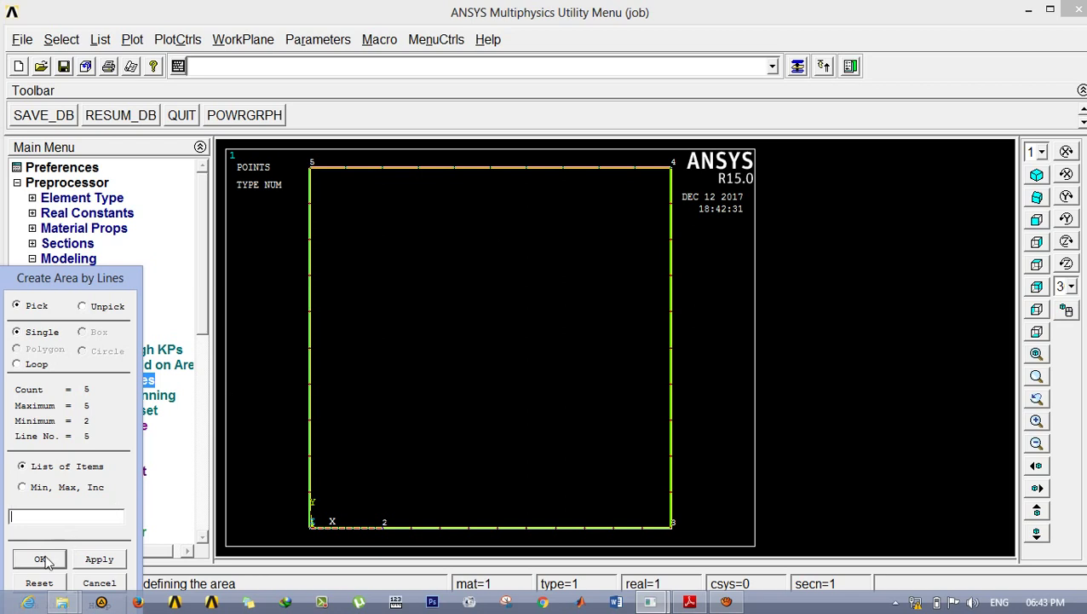
pyautogui.click(47, 559)
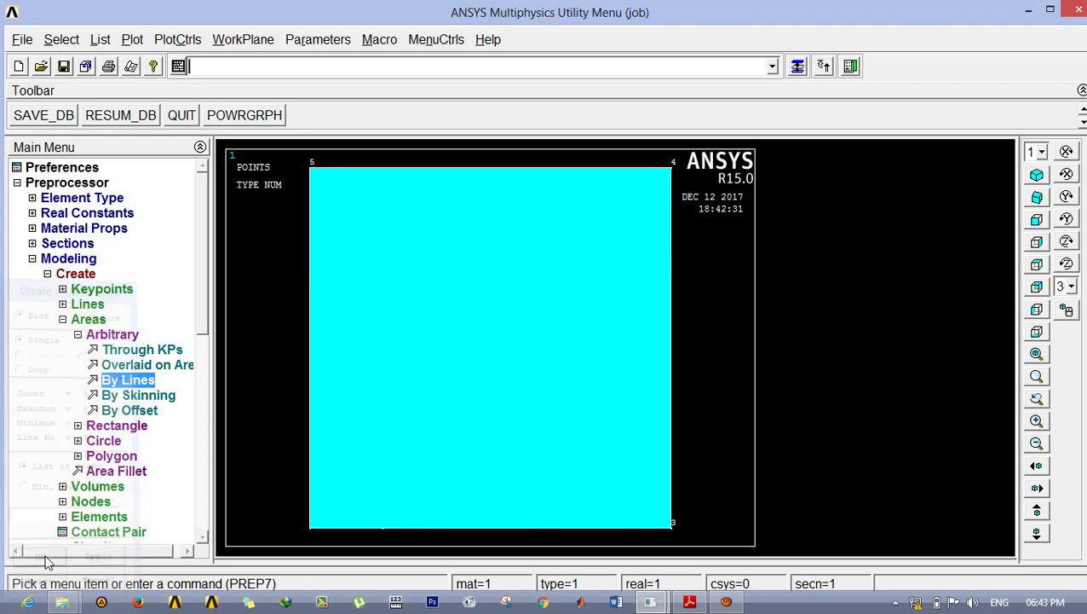
# Step: Use the MeshTool line size controls to assign 4 element divisions to the line between keypoints 3 and 4
pyautogui.click(62, 319)
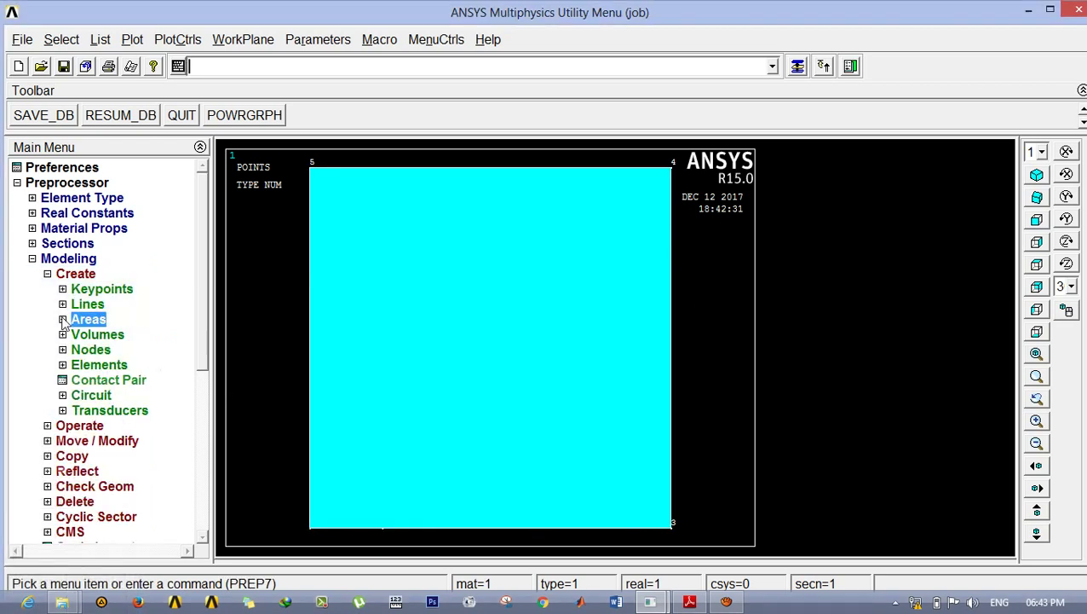
pyautogui.click(48, 274)
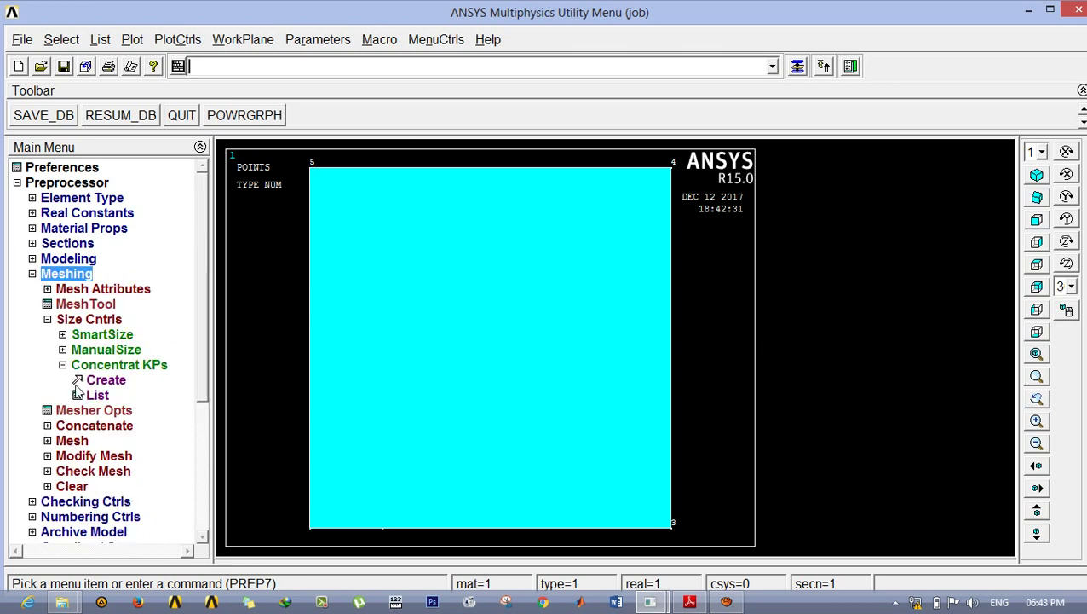
pyautogui.click(90, 307)
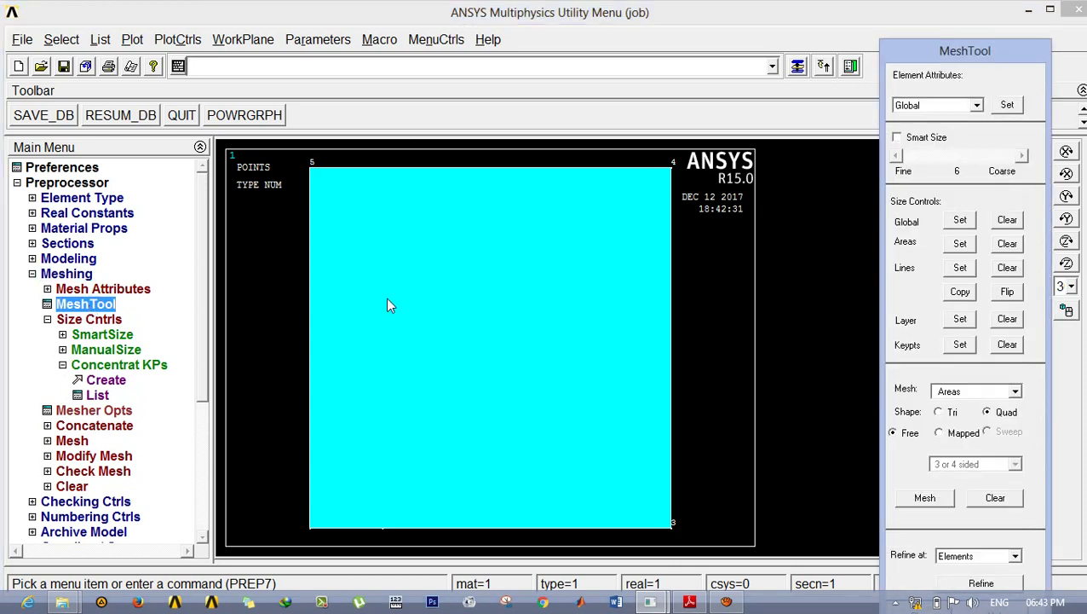
pyautogui.click(960, 268)
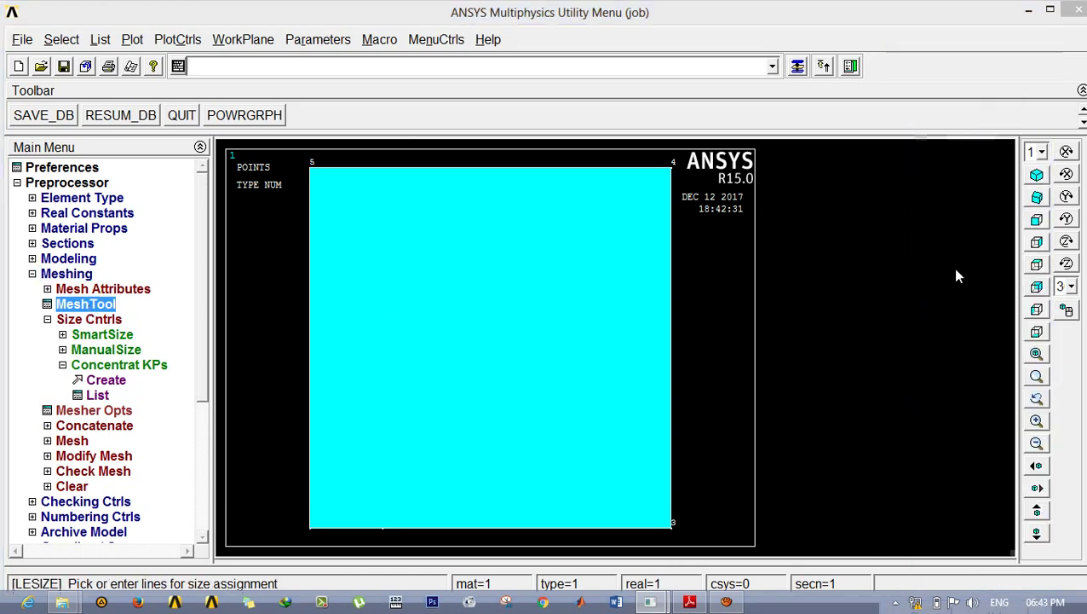
pyautogui.click(654, 341)
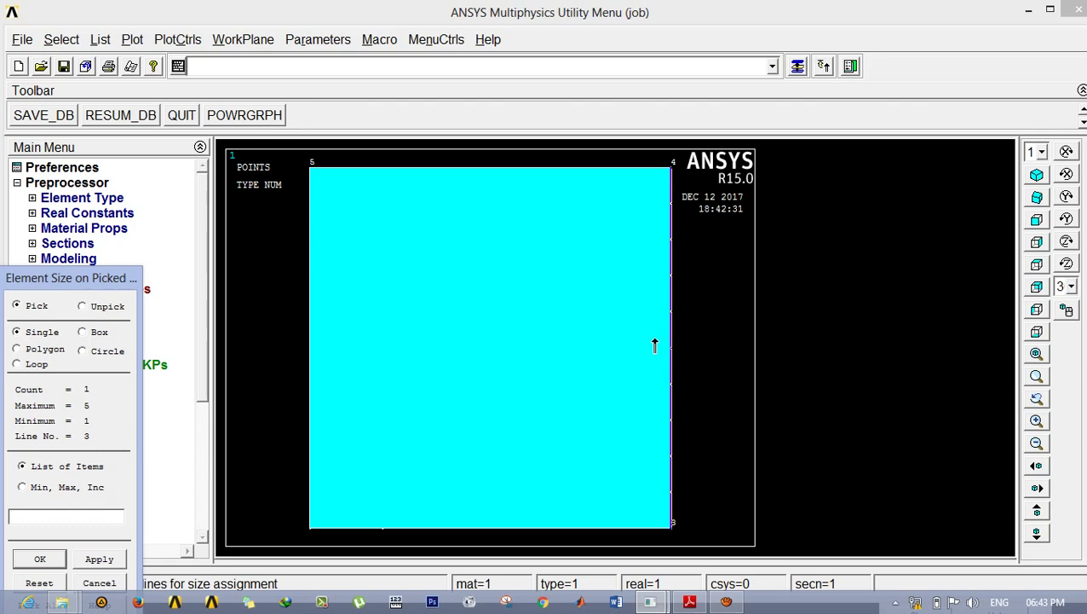
pyautogui.click(38, 560)
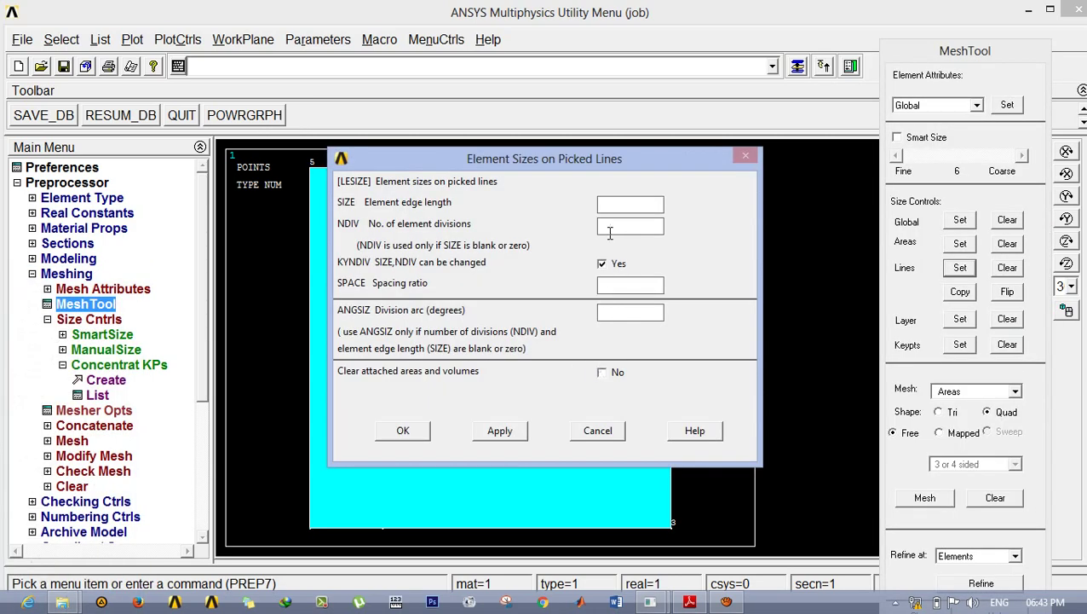
pyautogui.write('4')
pyautogui.click(404, 432)
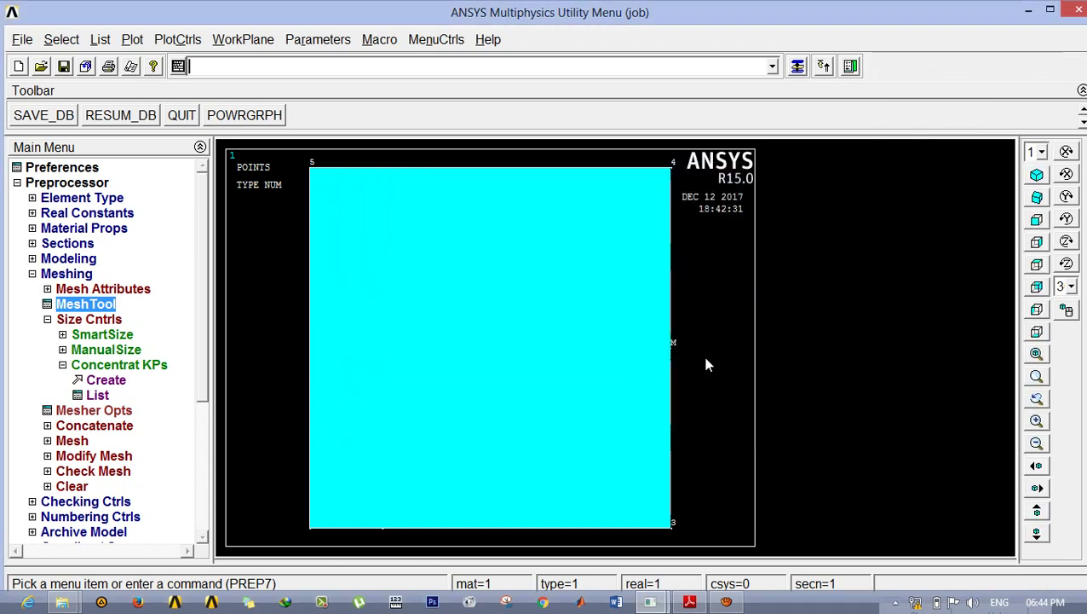
# Step: Assign 4 element divisions to the line between keypoints 4 and 5
pyautogui.click(99, 307)
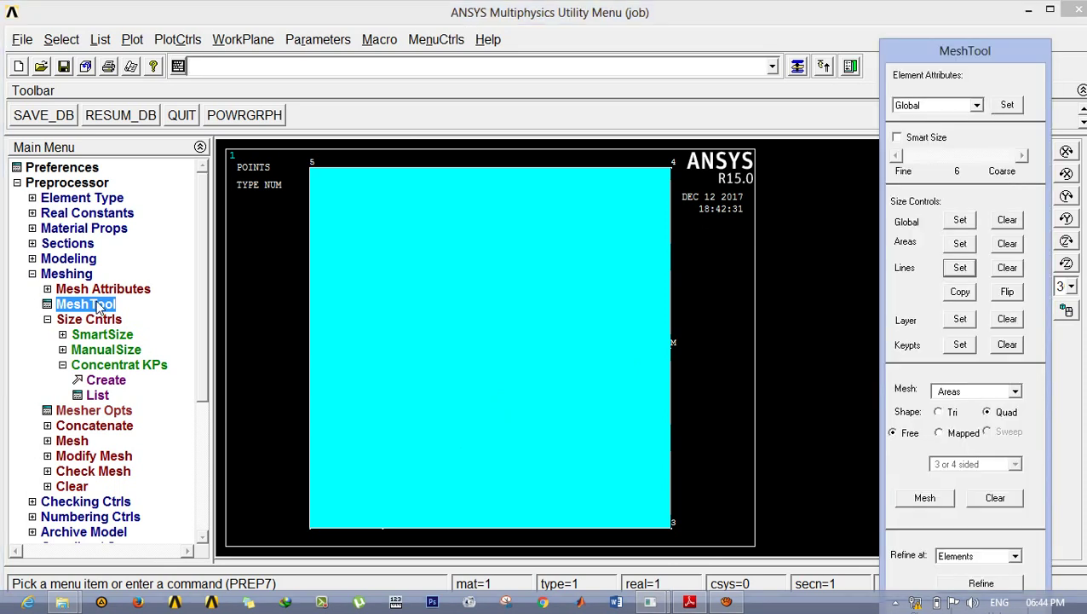
pyautogui.click(961, 268)
pyautogui.click(481, 177)
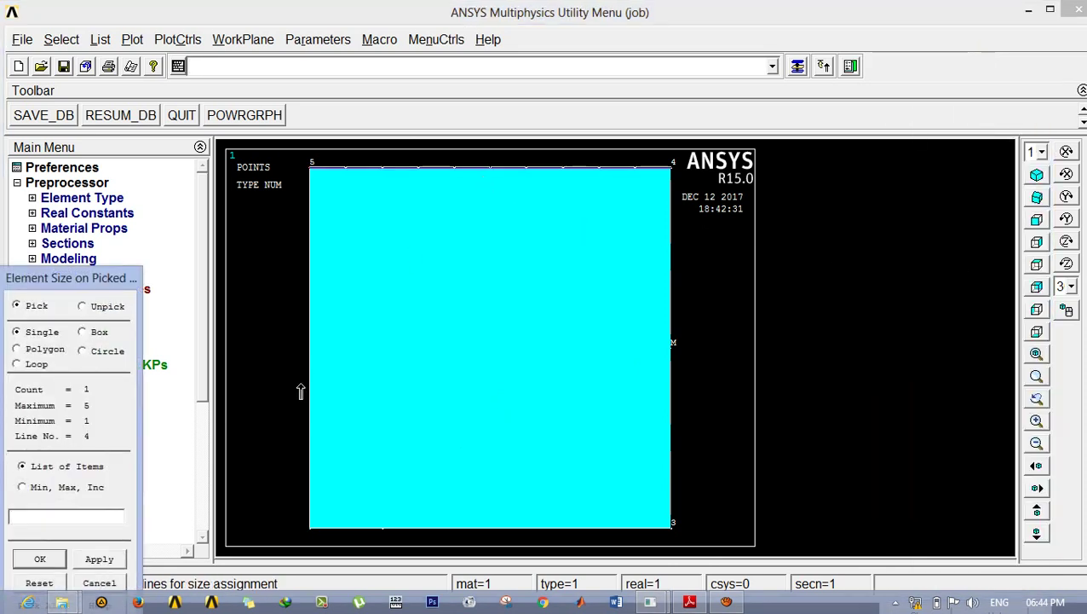
pyautogui.click(40, 559)
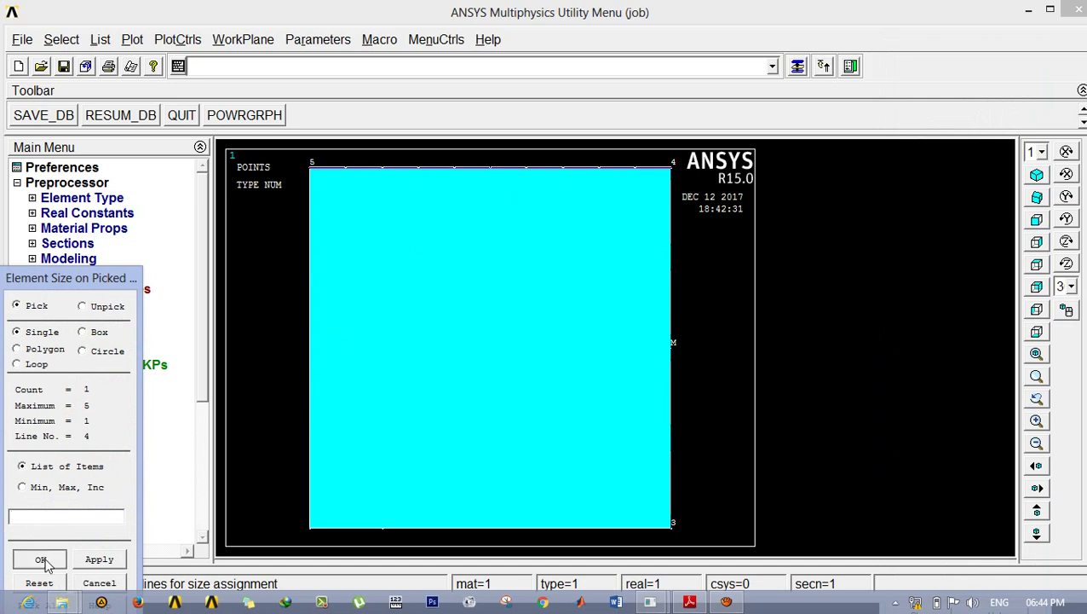
pyautogui.click(402, 431)
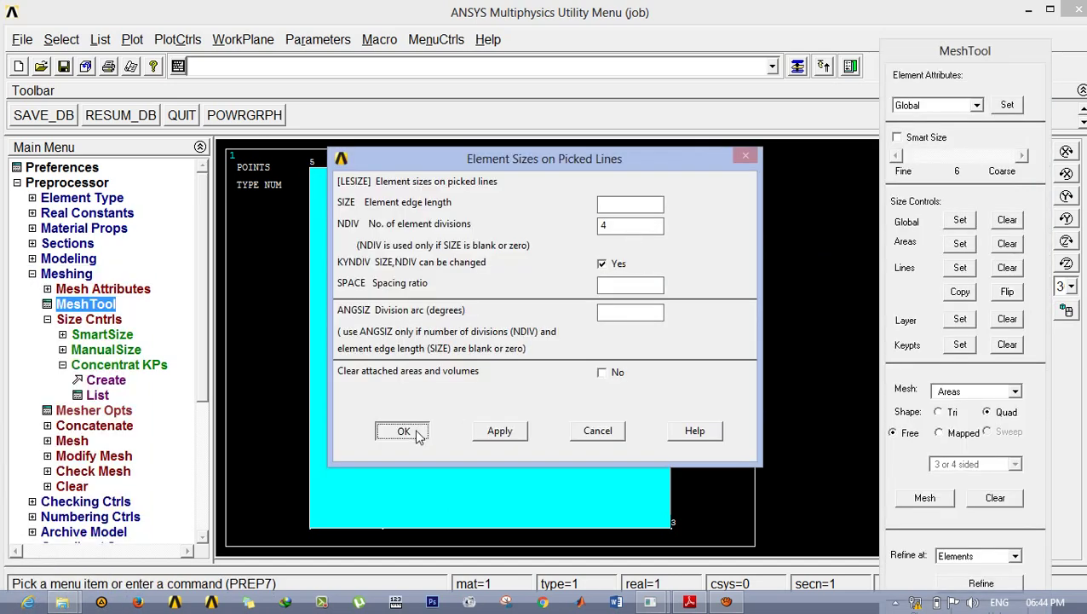
# Step: Assign 6 element divisions with a spacing ratio of 0.2 to the line between keypoints 5 and 1
pyautogui.click(104, 308)
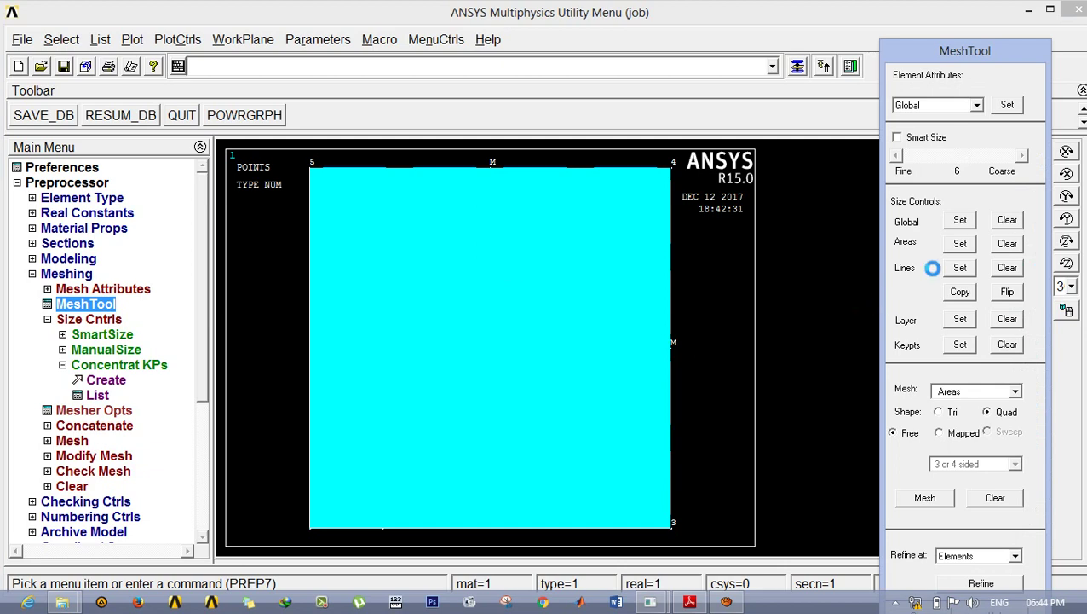
pyautogui.click(961, 269)
pyautogui.click(344, 338)
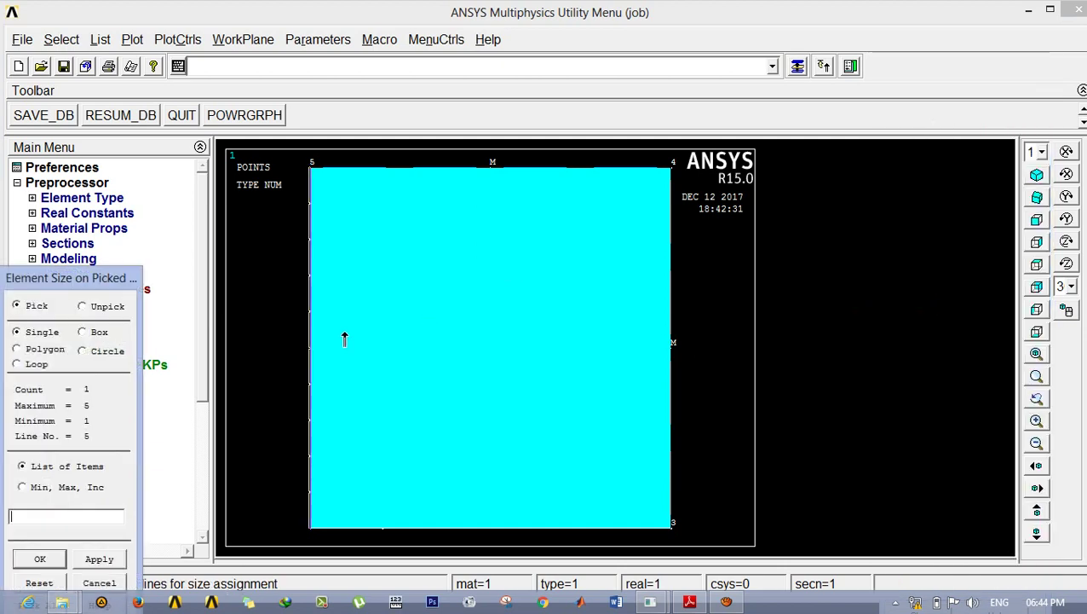
pyautogui.click(40, 559)
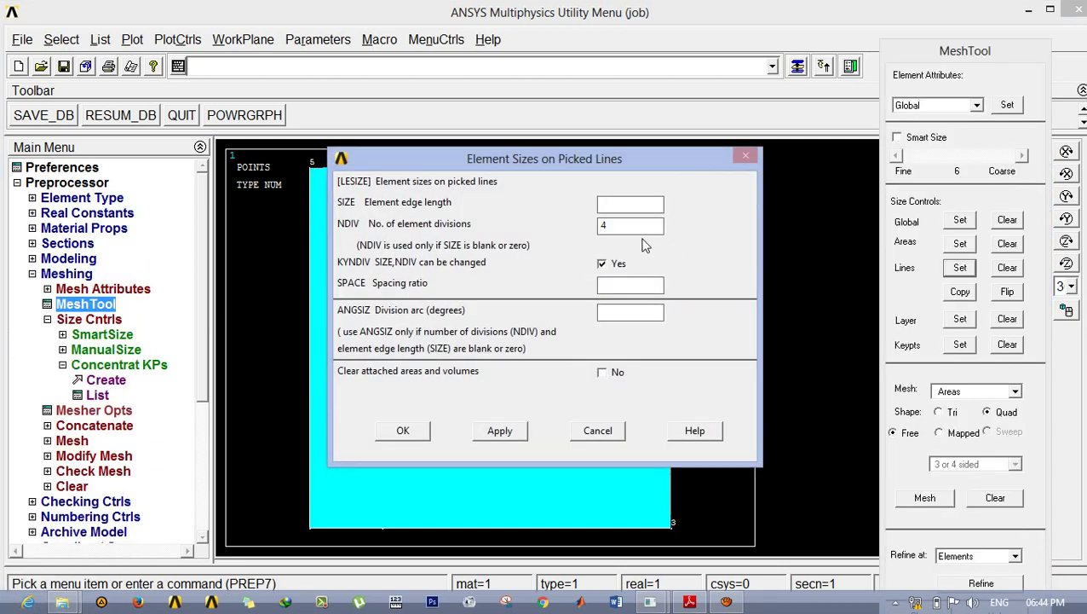
pyautogui.doubleClick(589, 226)
pyautogui.write('6')
pyautogui.write('0.2')
pyautogui.click(404, 432)
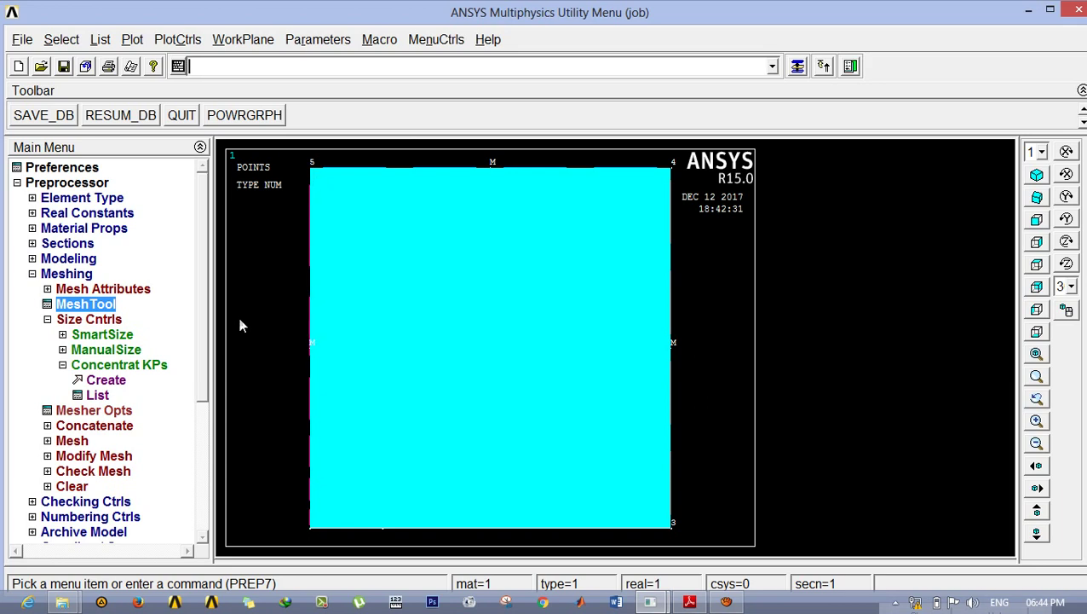
# Step: Create a concentration keypoint at keypoint 2 with first-row radius 0.0025, 8 elements around the circumference and Skewed 1/4pt midside nodes
pyautogui.click(95, 304)
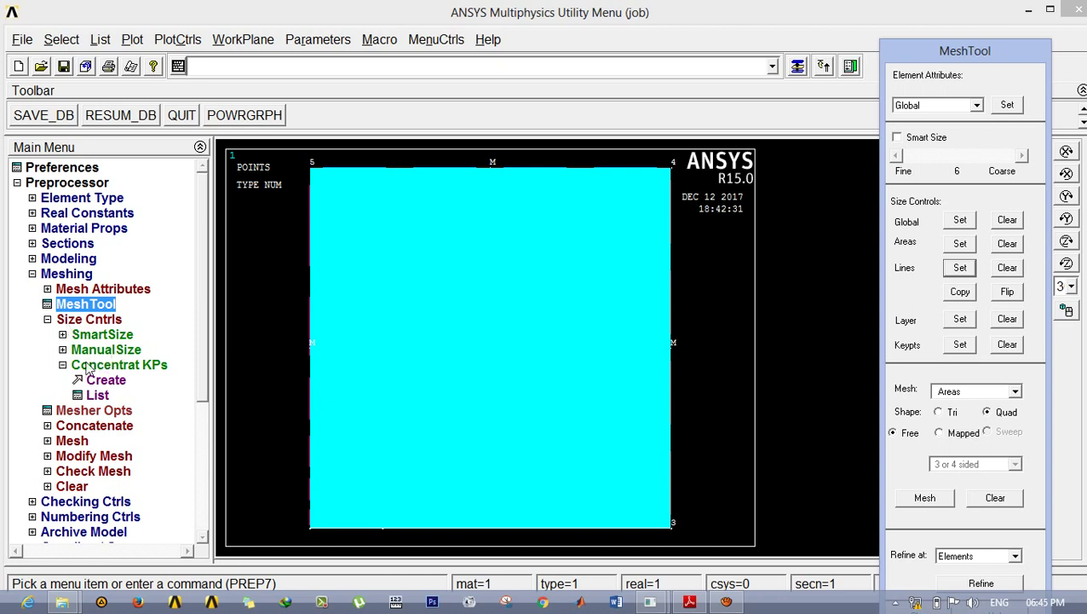
pyautogui.click(114, 383)
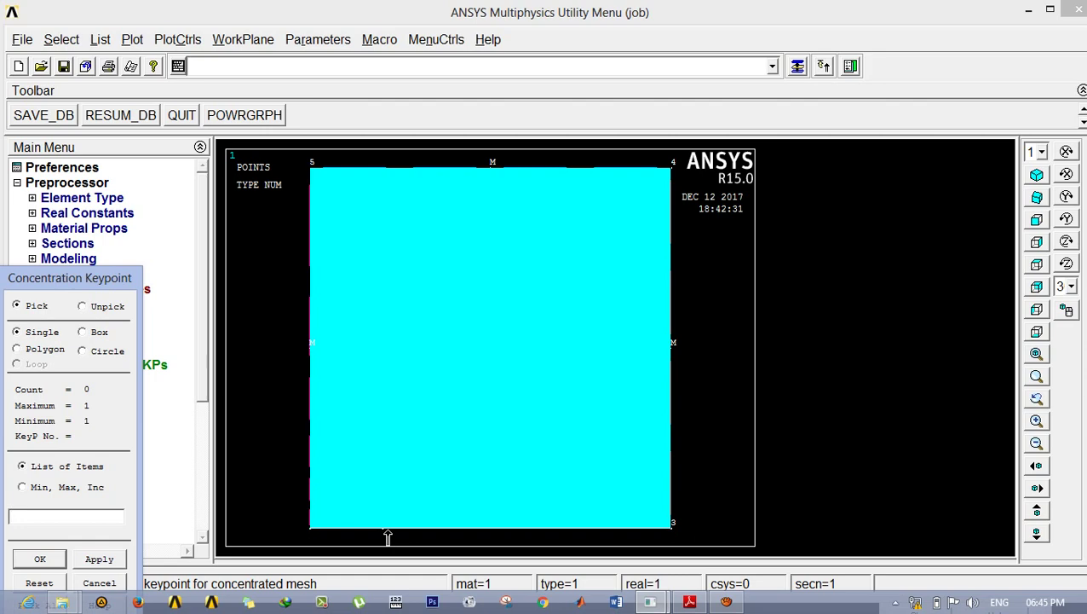
pyautogui.click(53, 559)
pyautogui.click(641, 271)
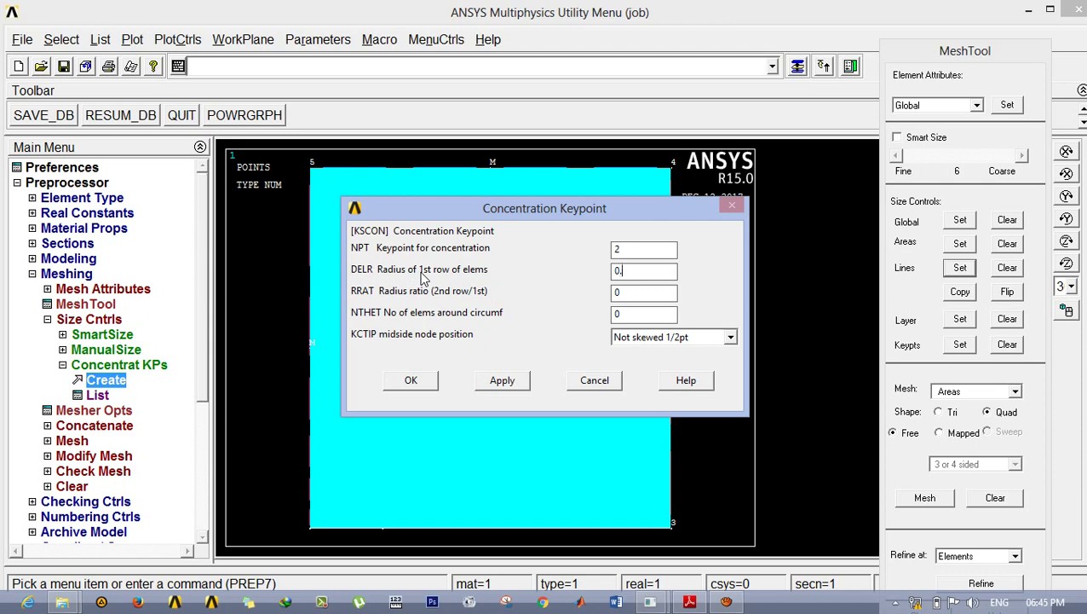
pyautogui.write('5')
pyautogui.moveTo(632, 314); pyautogui.dragTo(602, 313)
pyautogui.write('8')
pyautogui.click(646, 338)
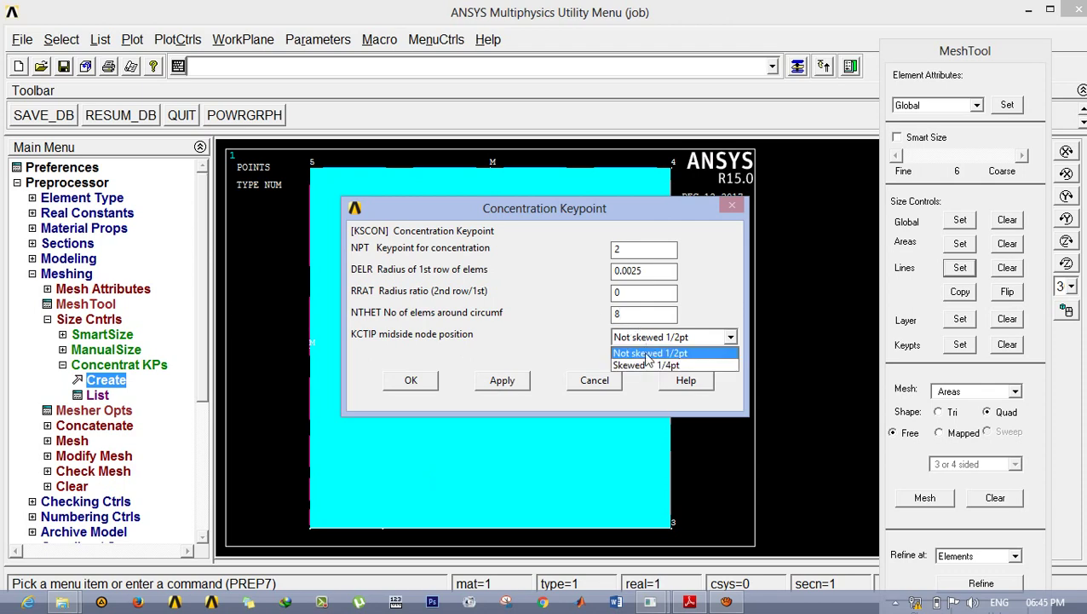
pyautogui.click(646, 369)
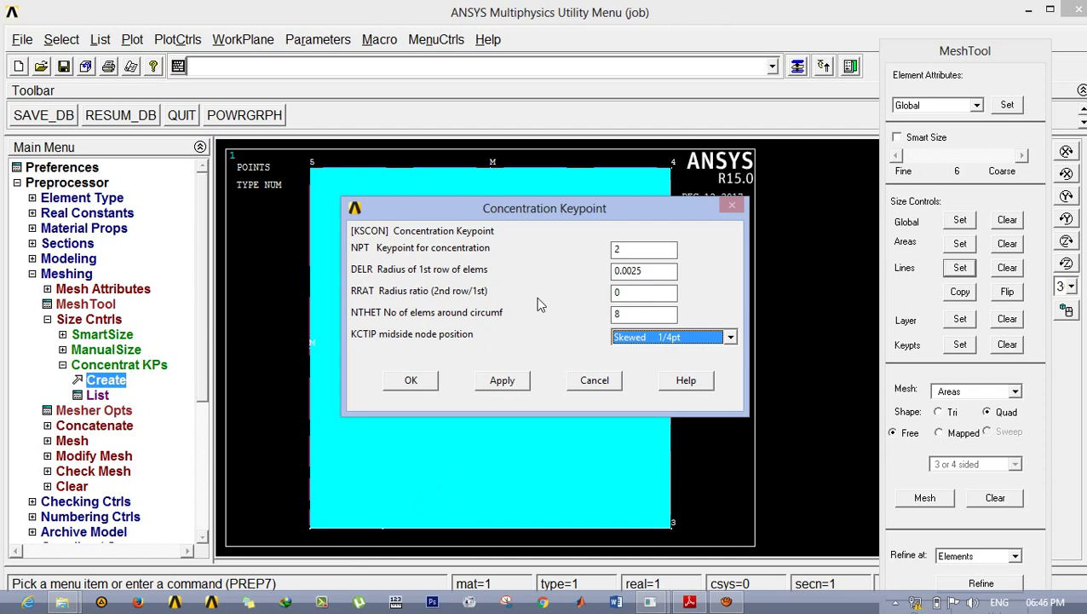
pyautogui.click(413, 380)
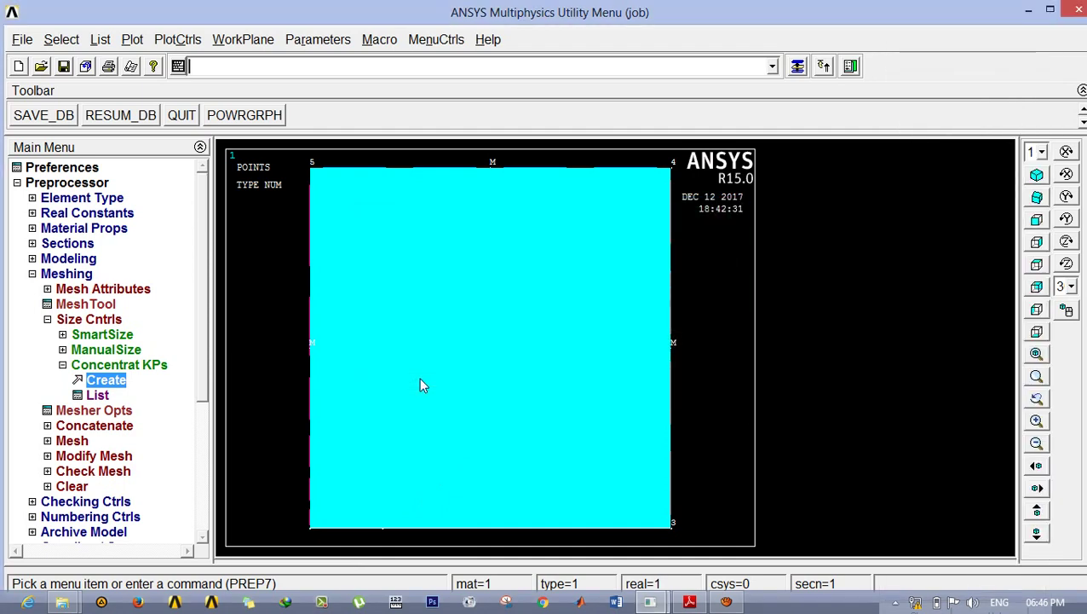
# Step: Mesh the square area with free quadrilateral elements using the MeshTool and dismiss the shape warning
pyautogui.click(106, 307)
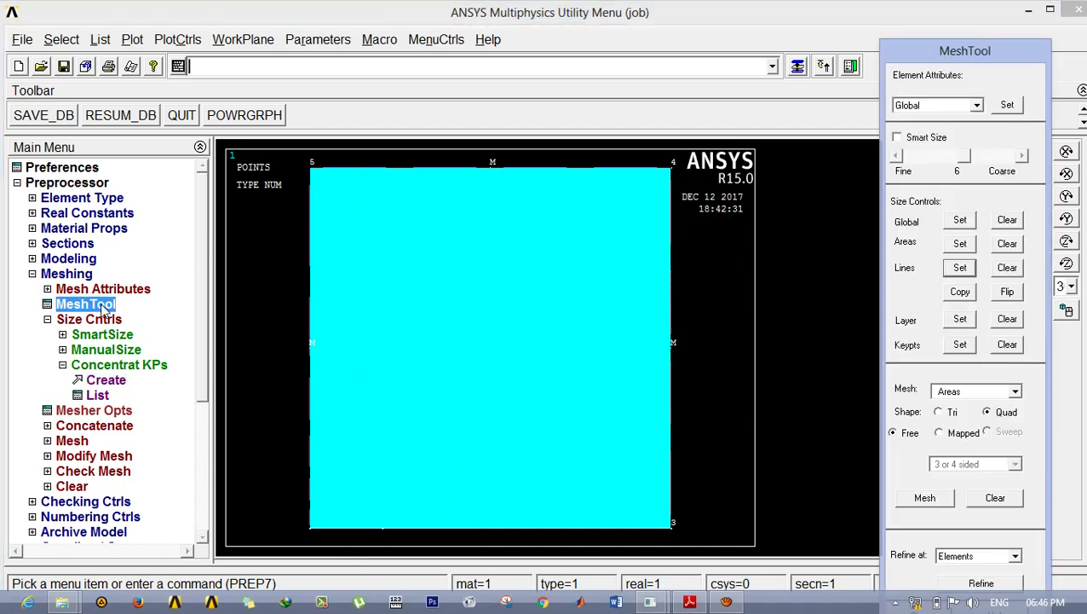
pyautogui.click(924, 499)
pyautogui.click(509, 377)
pyautogui.click(57, 561)
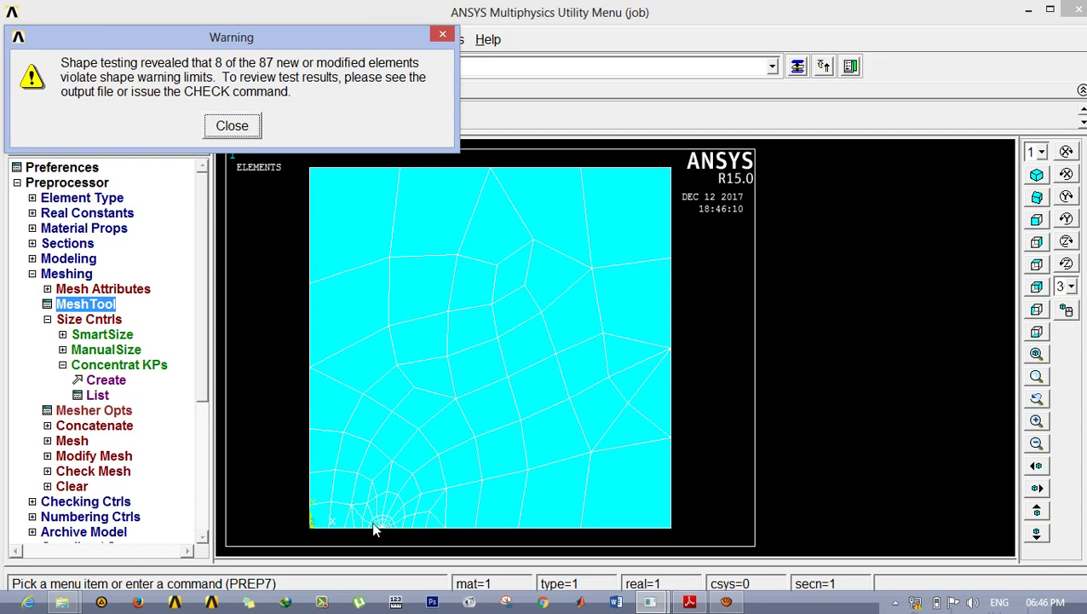
pyautogui.click(234, 128)
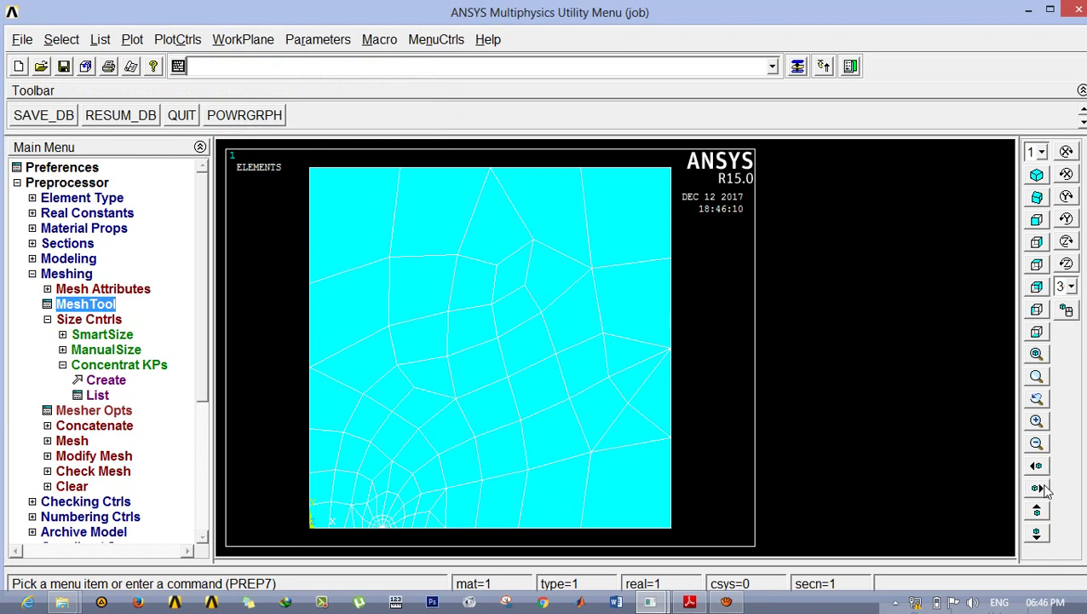
# Step: Examine the element pattern around the concentration keypoint on the lower edge, and fit the whole mesh back in view
pyautogui.click(1036, 511)
pyautogui.click(1036, 511)
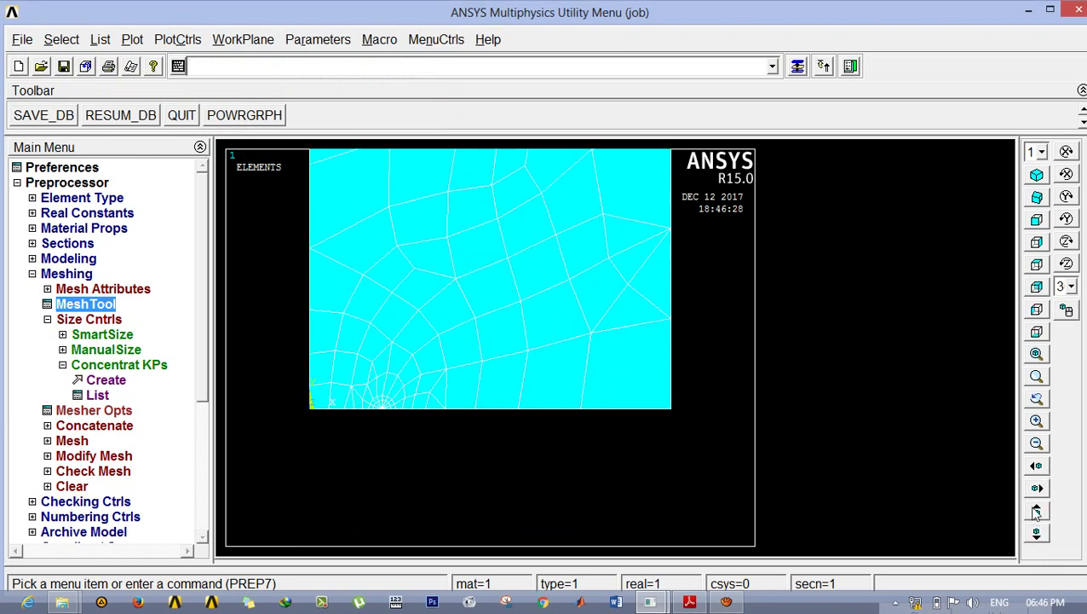
pyautogui.click(1038, 422)
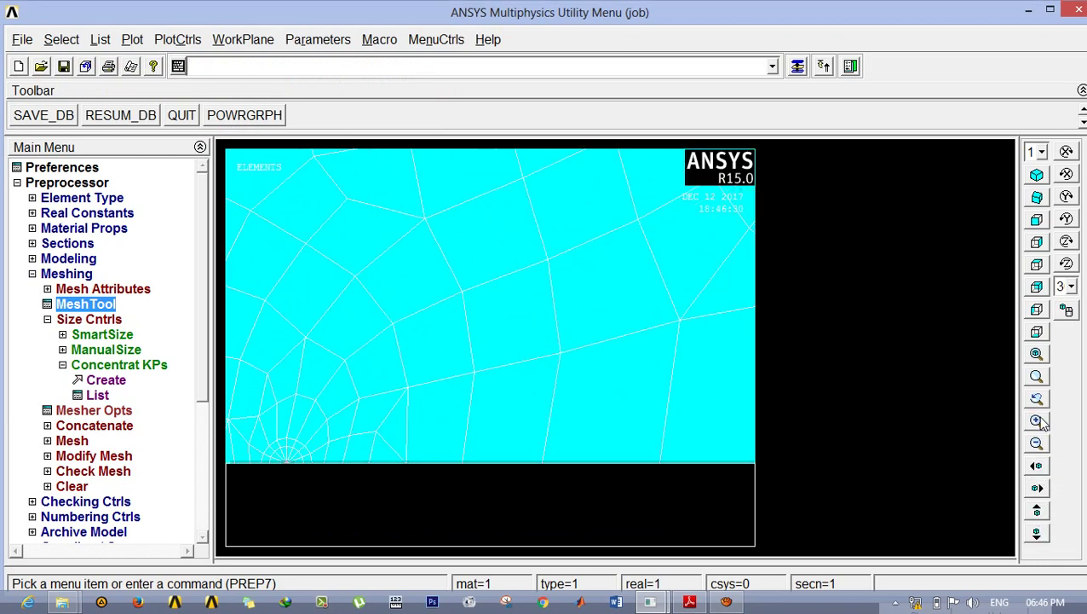
pyautogui.click(1038, 488)
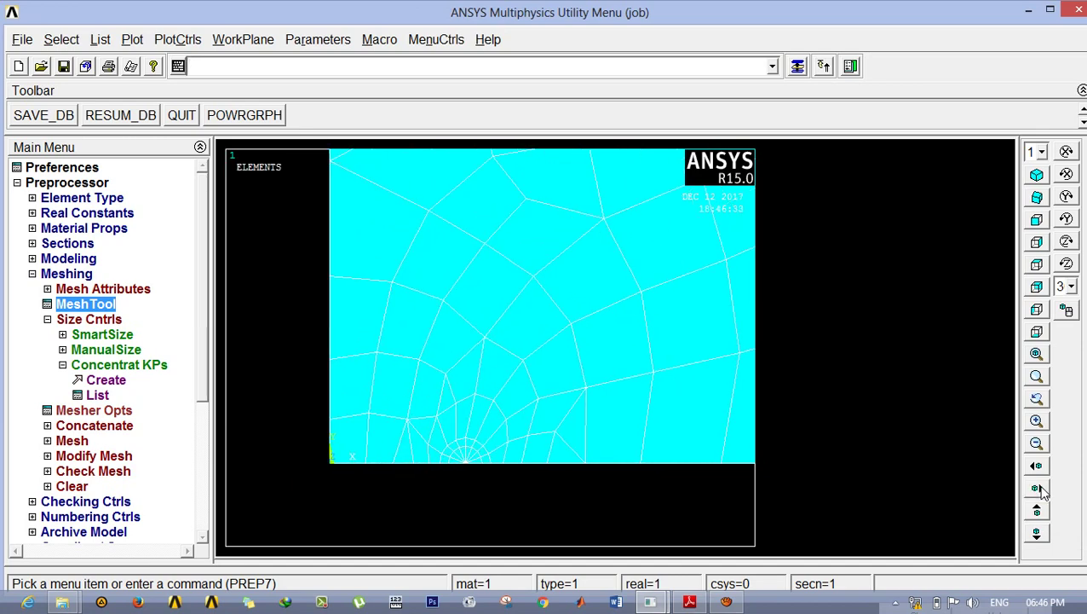
pyautogui.click(1037, 421)
pyautogui.click(1037, 510)
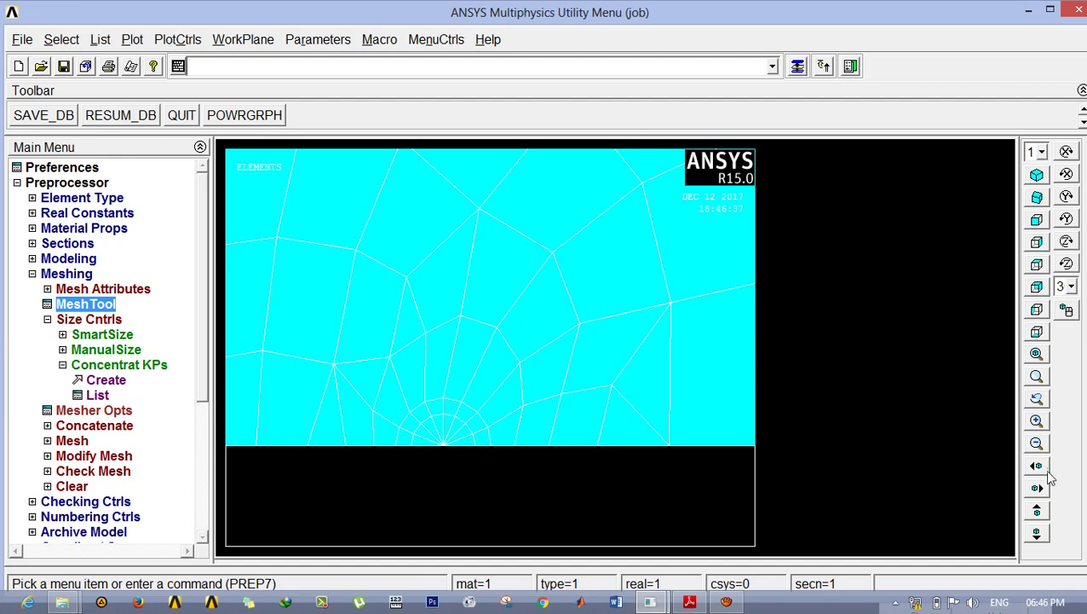
pyautogui.click(1037, 445)
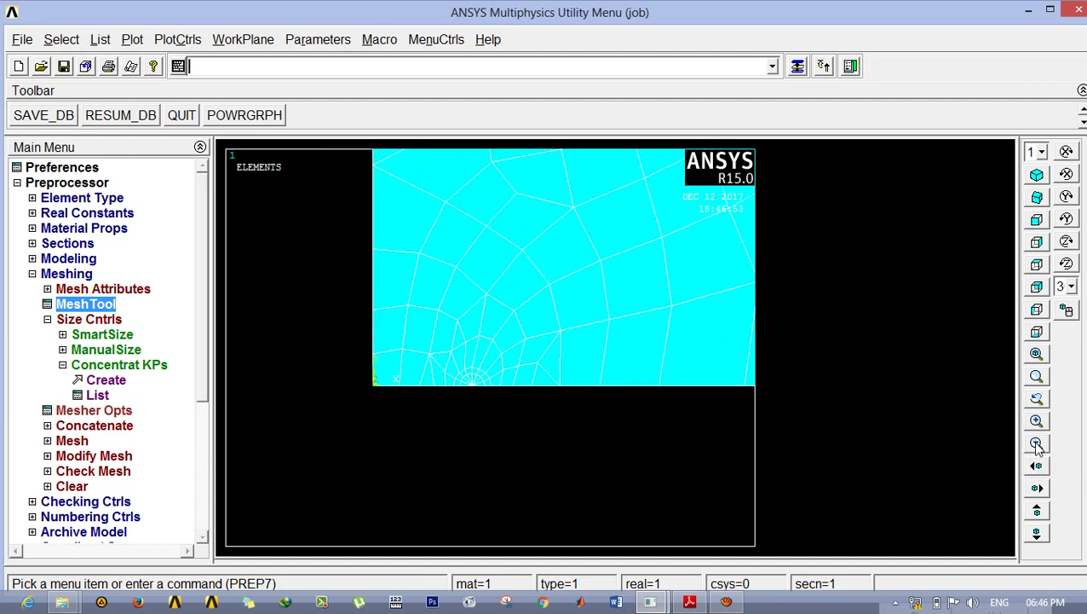
pyautogui.click(1037, 532)
pyautogui.click(1037, 444)
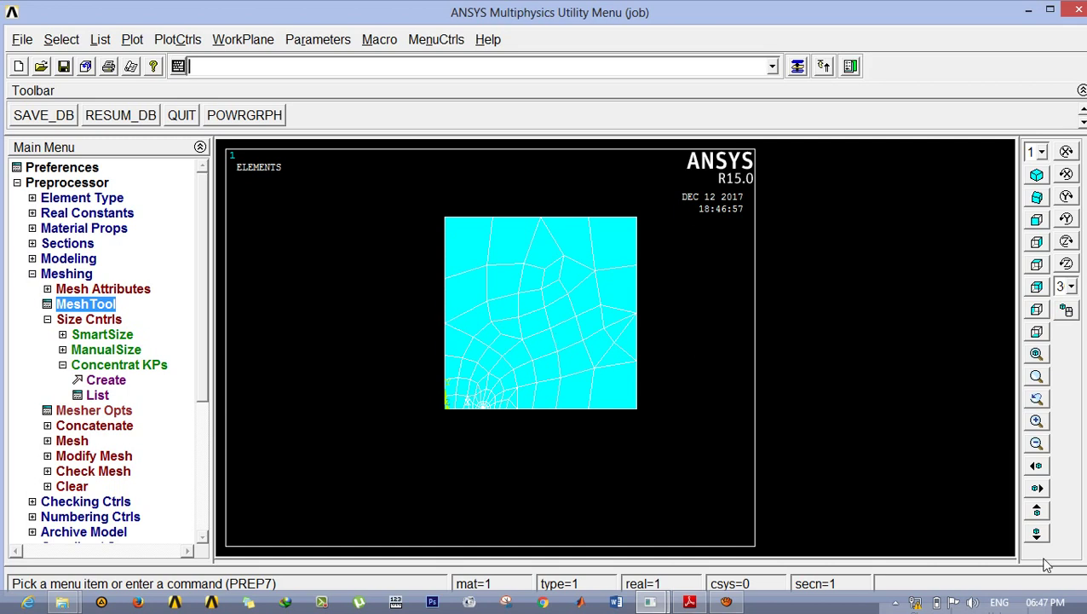
pyautogui.click(1037, 354)
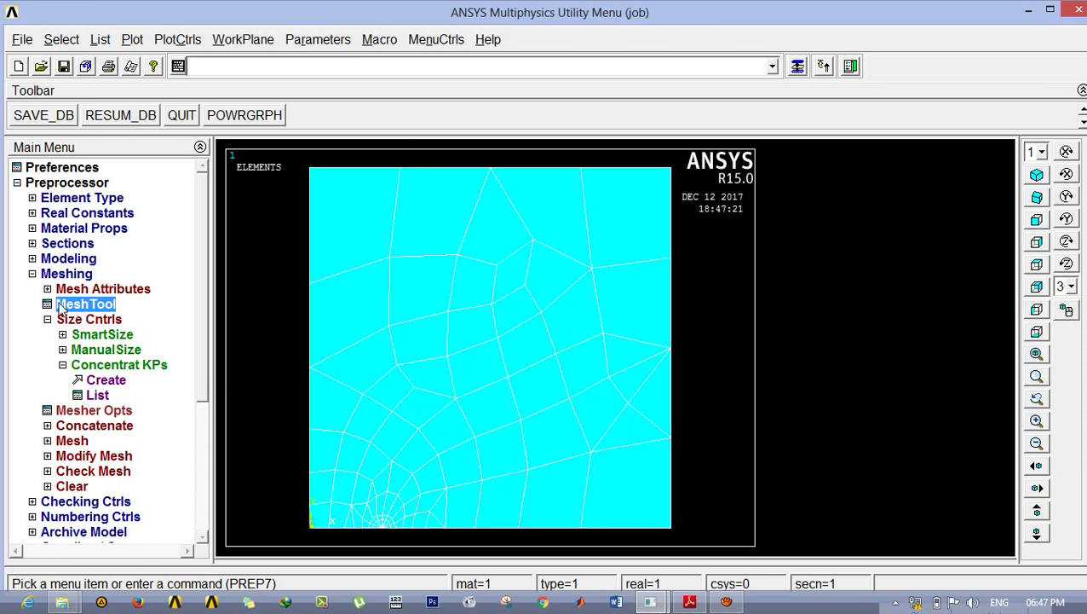
# Step: Apply a structural symmetry boundary condition with area to the lower-edge line between keypoints 2 and 3, choosing the square as its area
pyautogui.click(33, 273)
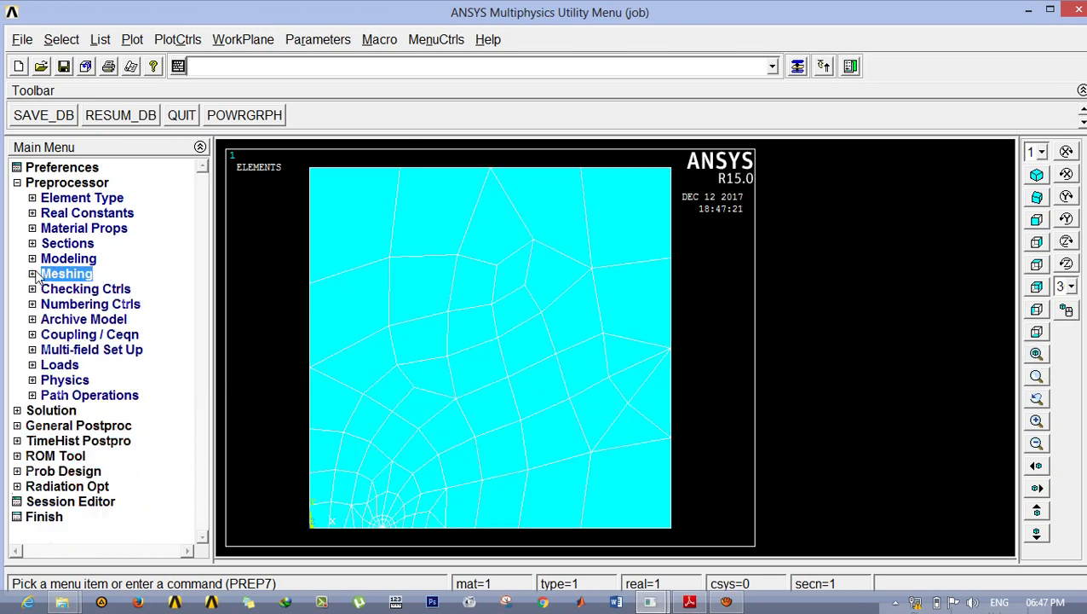
pyautogui.click(60, 366)
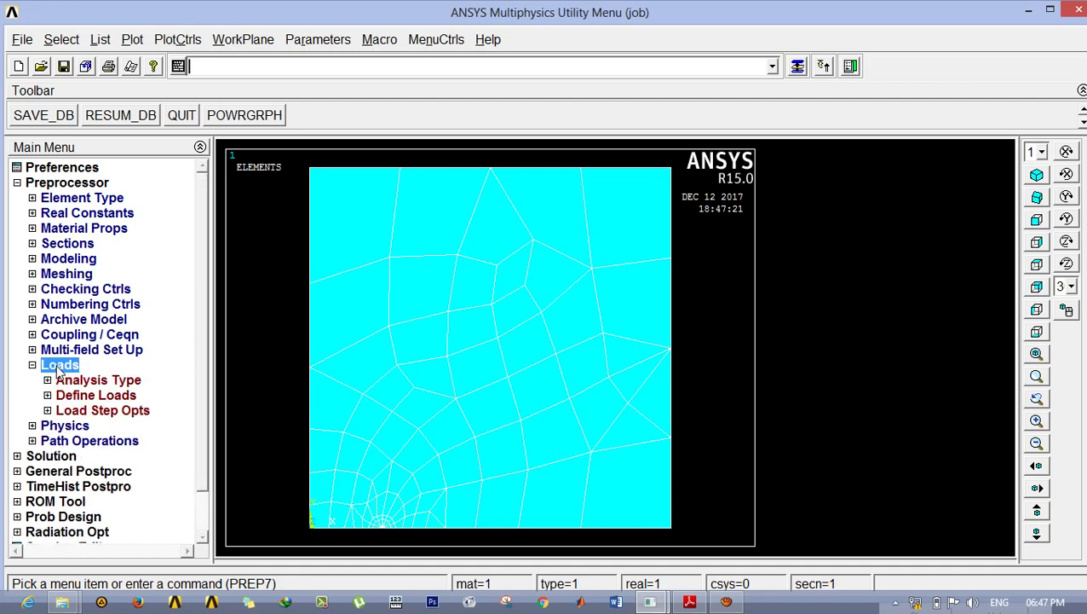
pyautogui.click(101, 396)
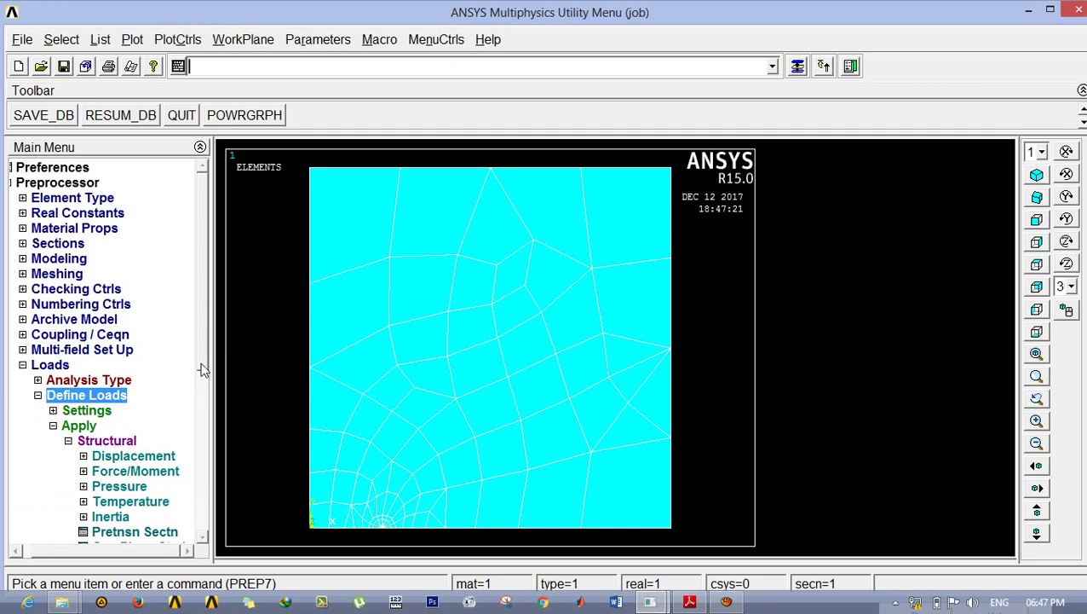
pyautogui.moveTo(206, 341); pyautogui.dragTo(206, 392)
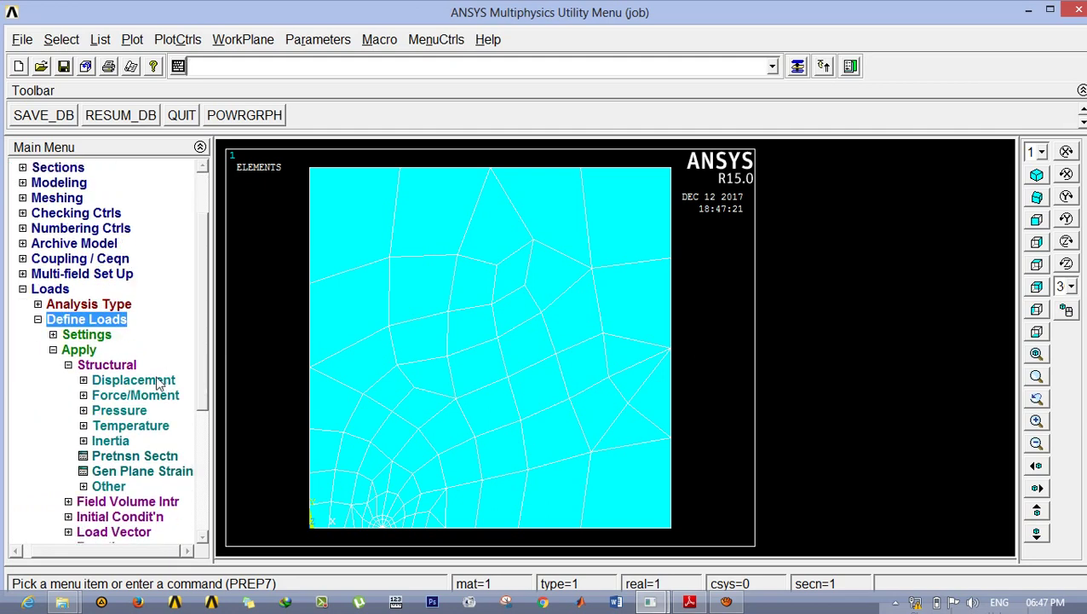
pyautogui.click(157, 379)
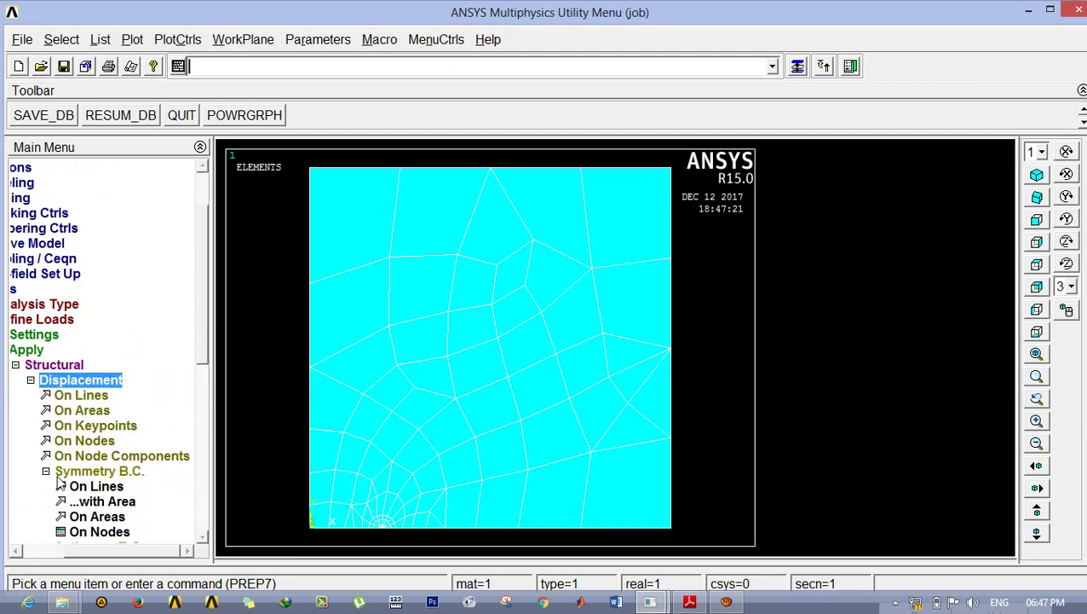
pyautogui.click(113, 503)
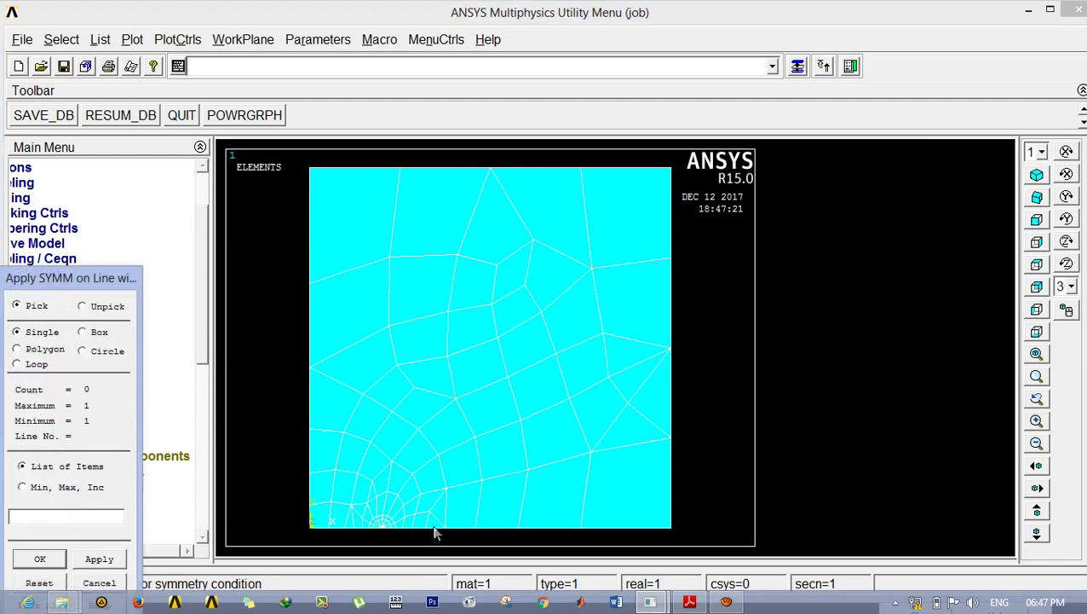
pyautogui.click(508, 543)
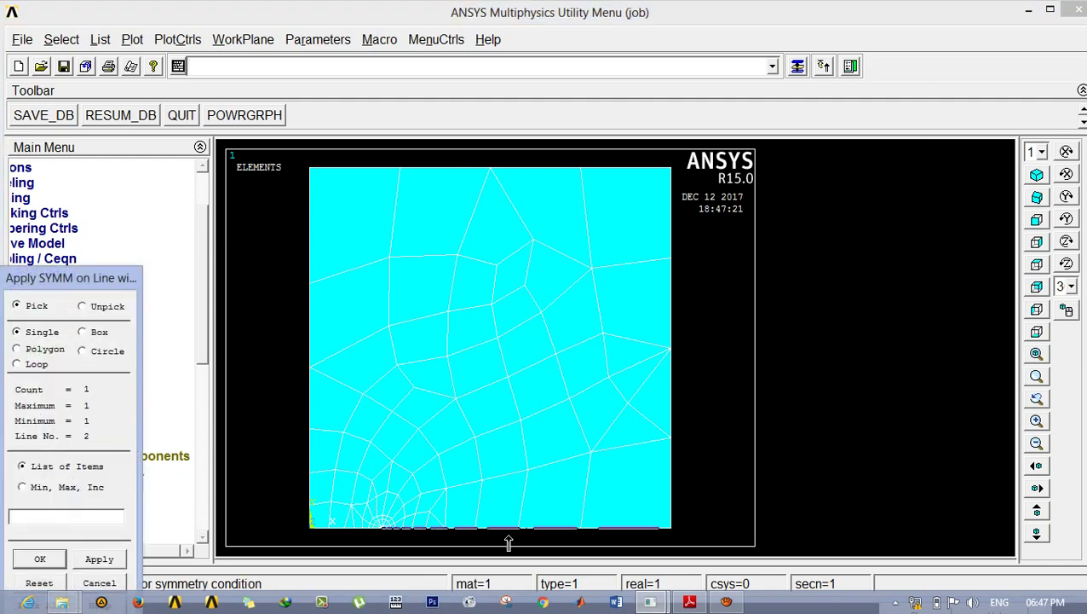
pyautogui.click(38, 559)
pyautogui.click(417, 390)
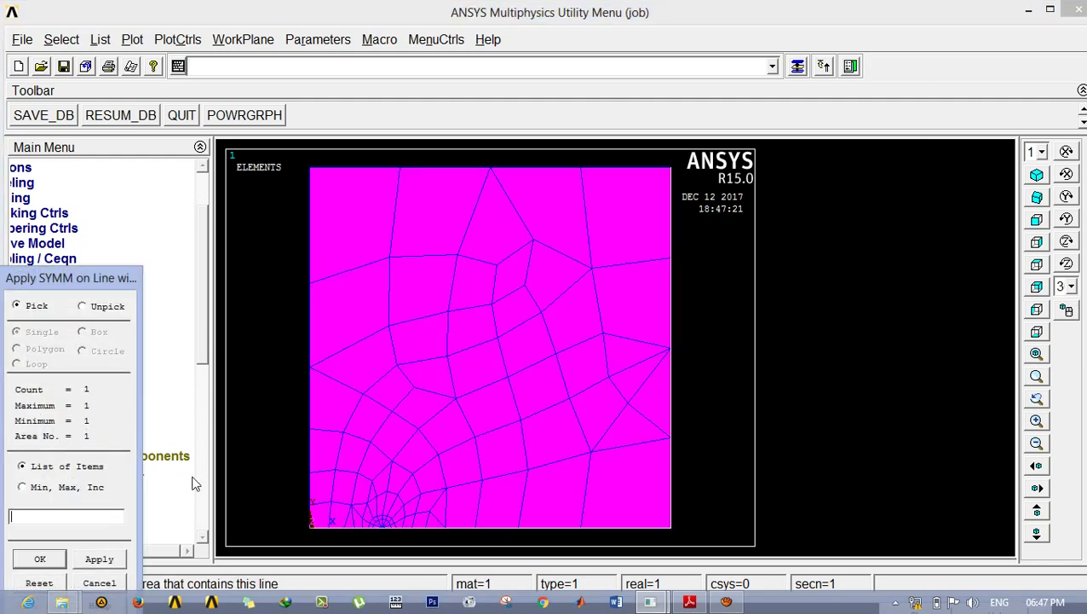
pyautogui.click(51, 561)
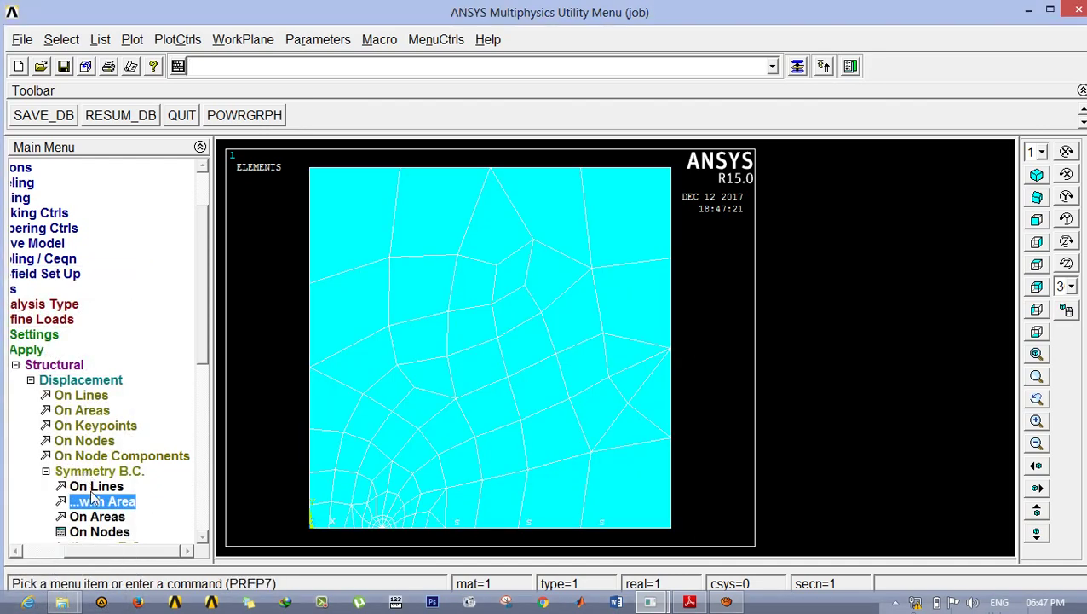
# Step: Apply a symmetry boundary condition with area to the vertical line between keypoints 5 and 1, choosing the square as its area
pyautogui.click(97, 487)
pyautogui.click(303, 340)
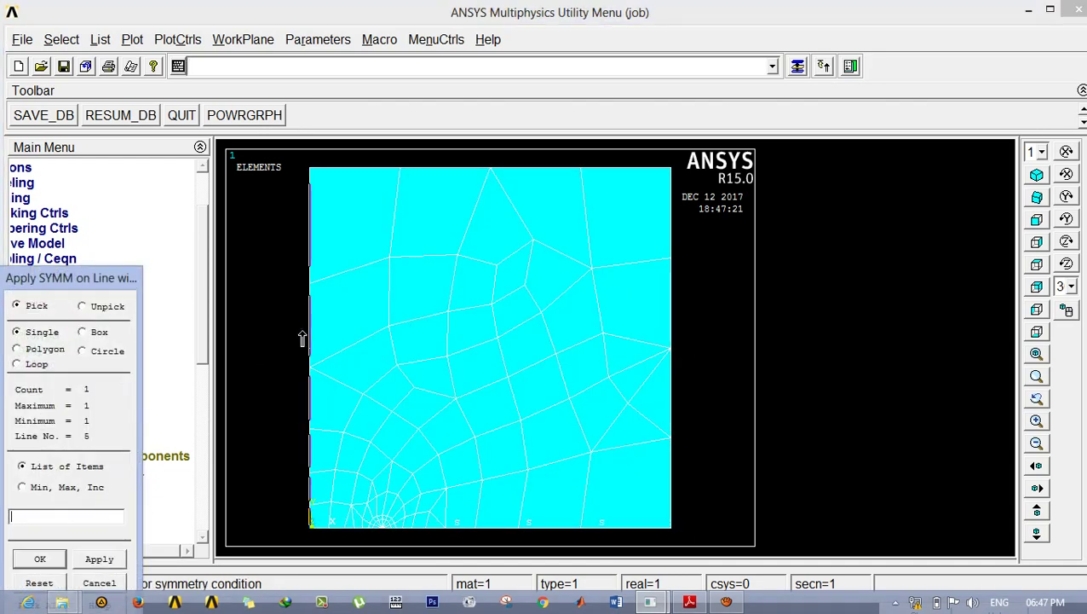
pyautogui.click(51, 560)
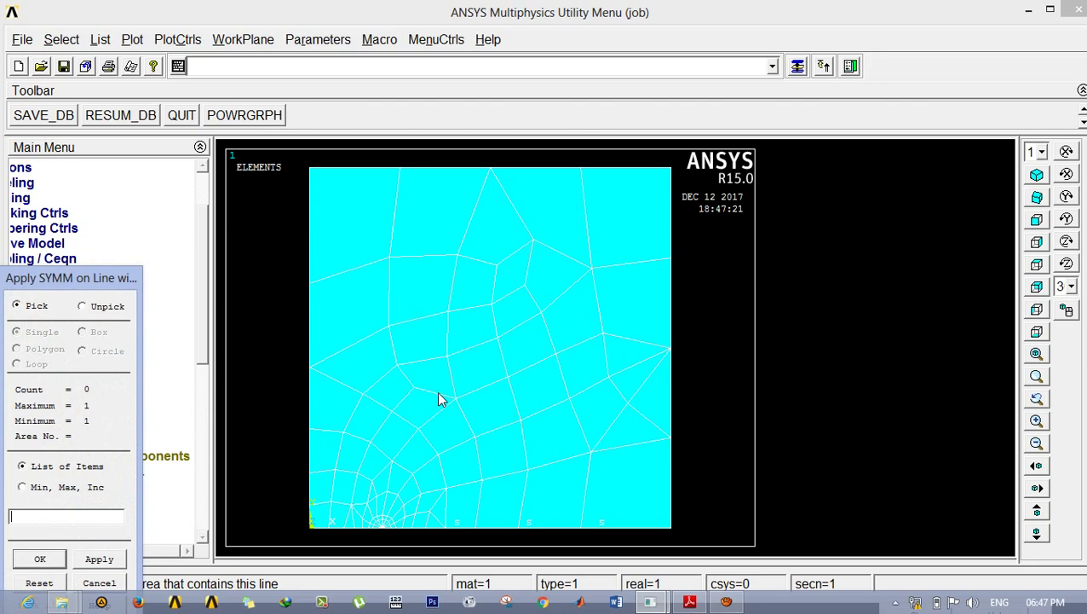
pyautogui.click(458, 394)
pyautogui.click(56, 559)
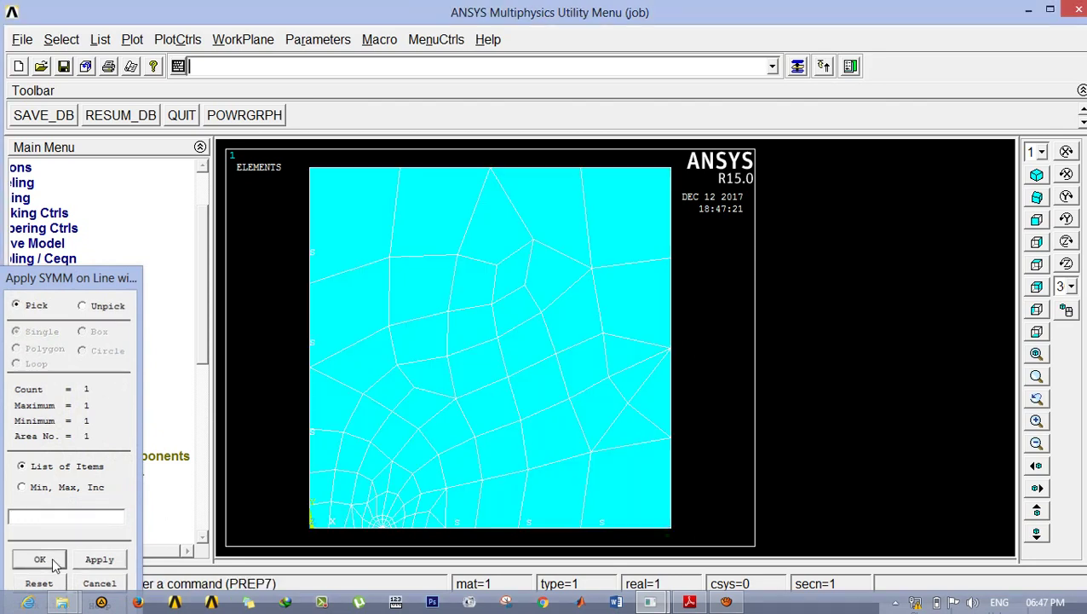
# Step: Apply a constant pressure of -100 to the upper-edge line between keypoints 4 and 5
pyautogui.moveTo(205, 307); pyautogui.dragTo(204, 370)
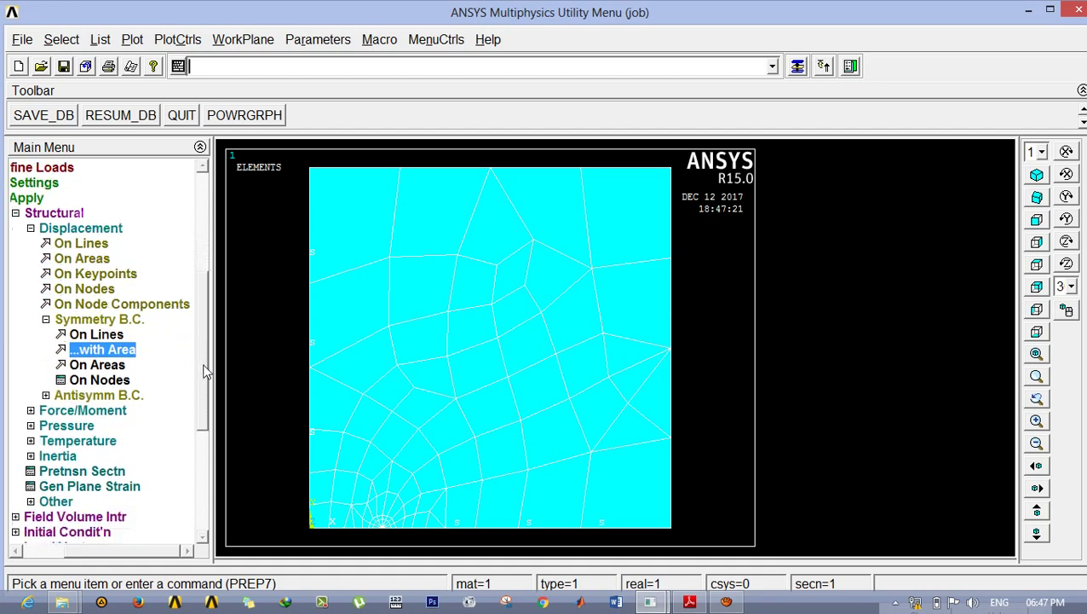
pyautogui.click(84, 426)
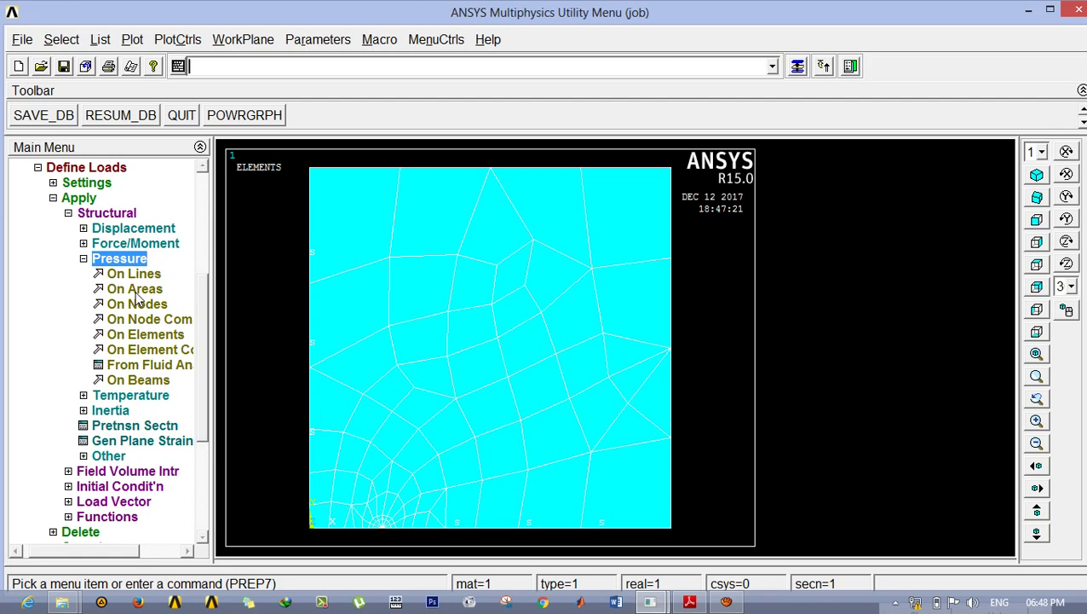
pyautogui.click(133, 273)
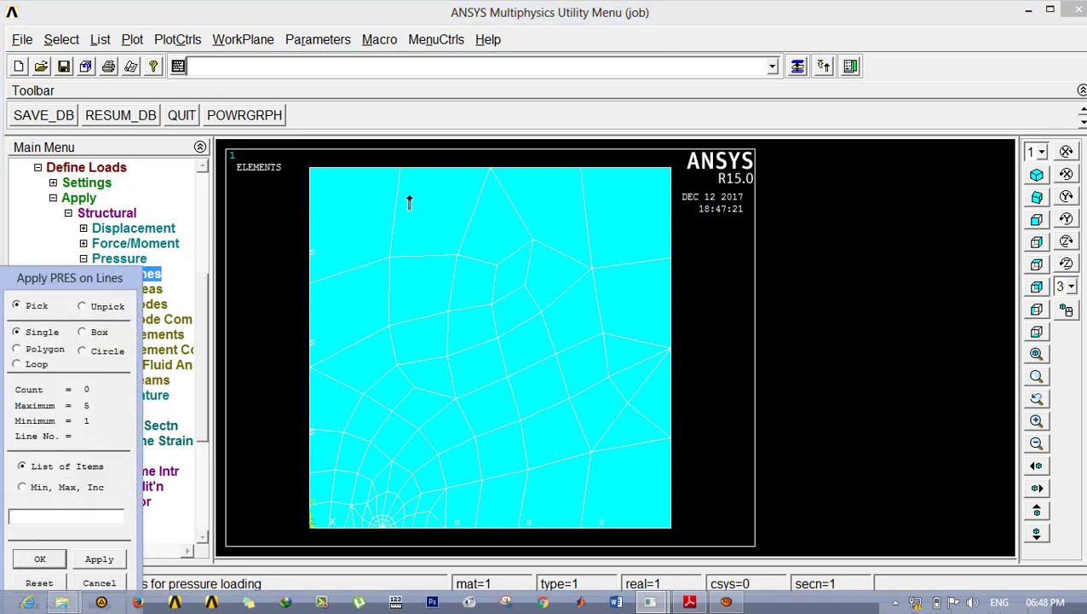
pyautogui.click(439, 185)
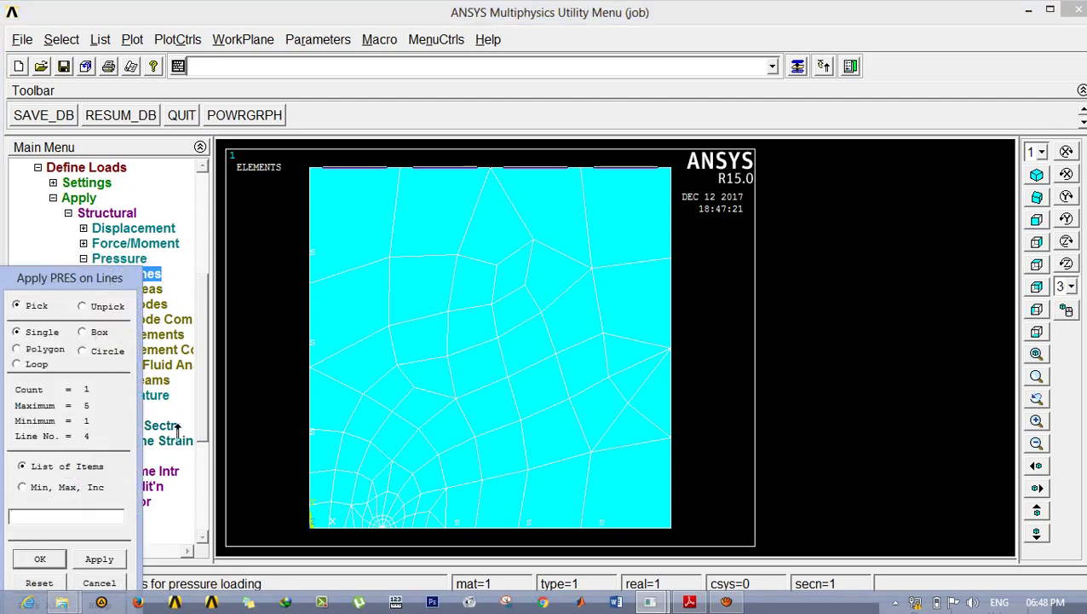
pyautogui.click(39, 558)
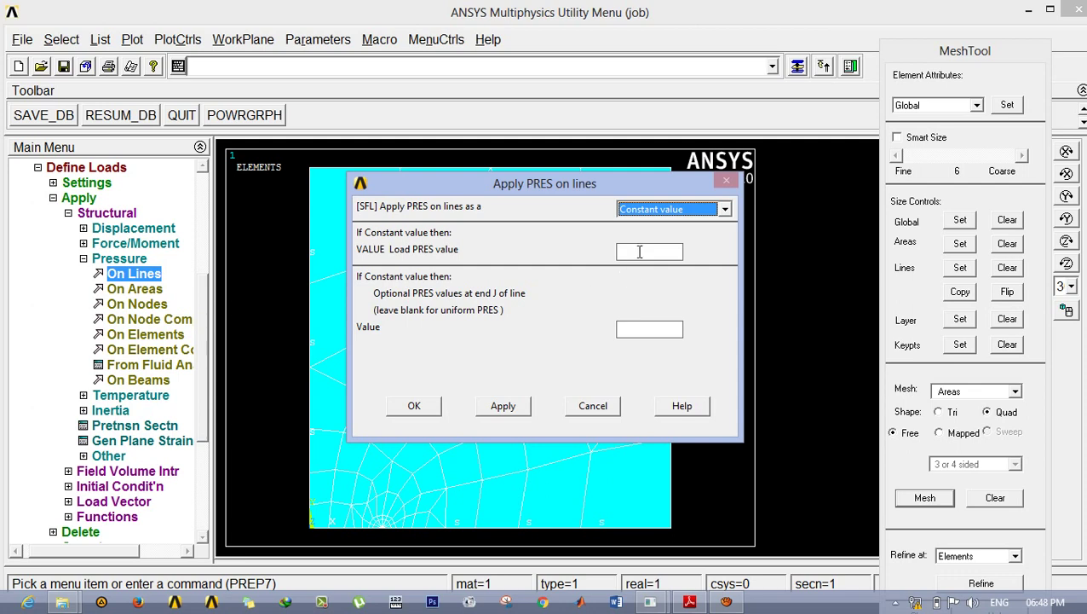
pyautogui.click(639, 251)
pyautogui.write('-100')
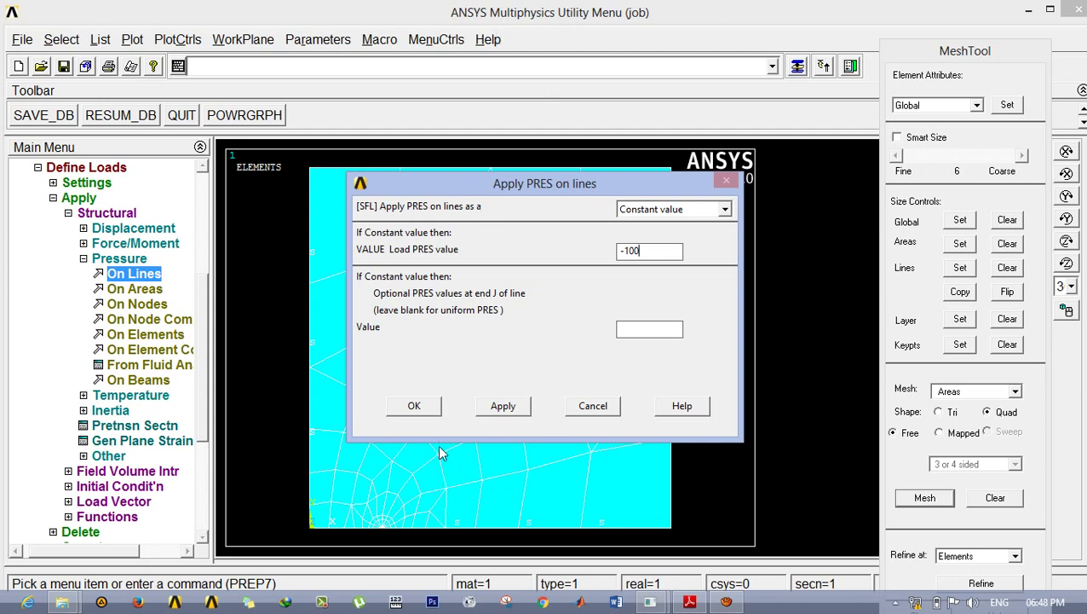
pyautogui.click(415, 405)
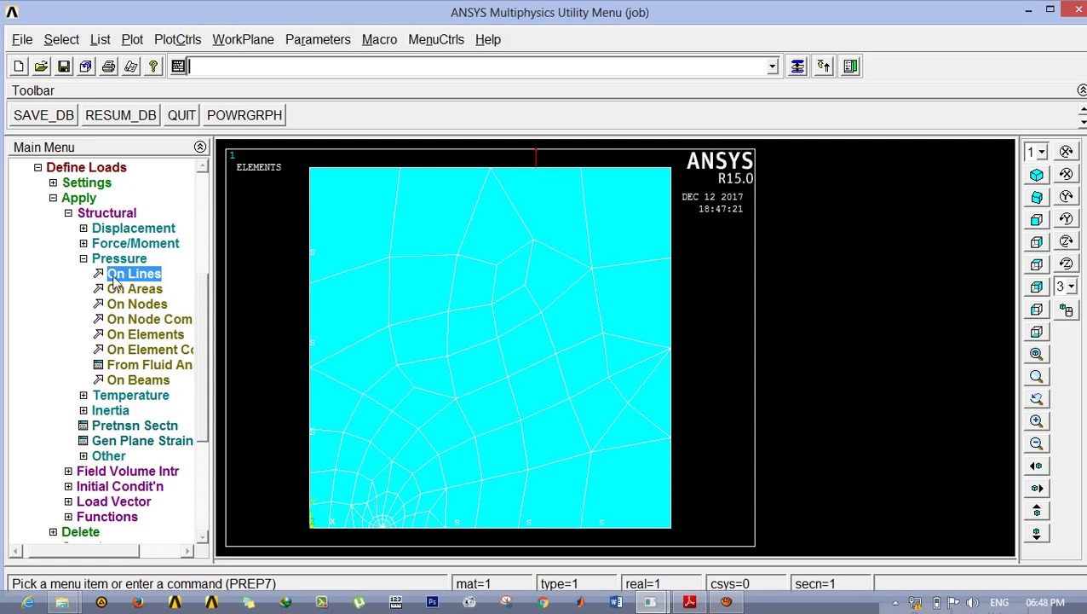
# Step: Solve the current load step, accepting execution despite the model check warning, and close the completion note
pyautogui.click(83, 258)
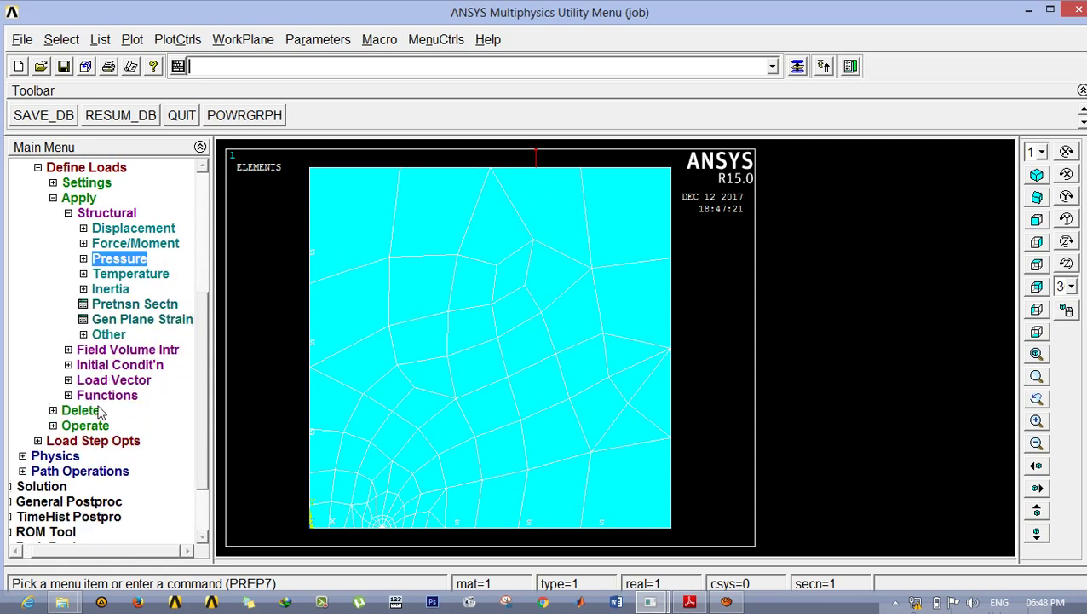
pyautogui.click(50, 485)
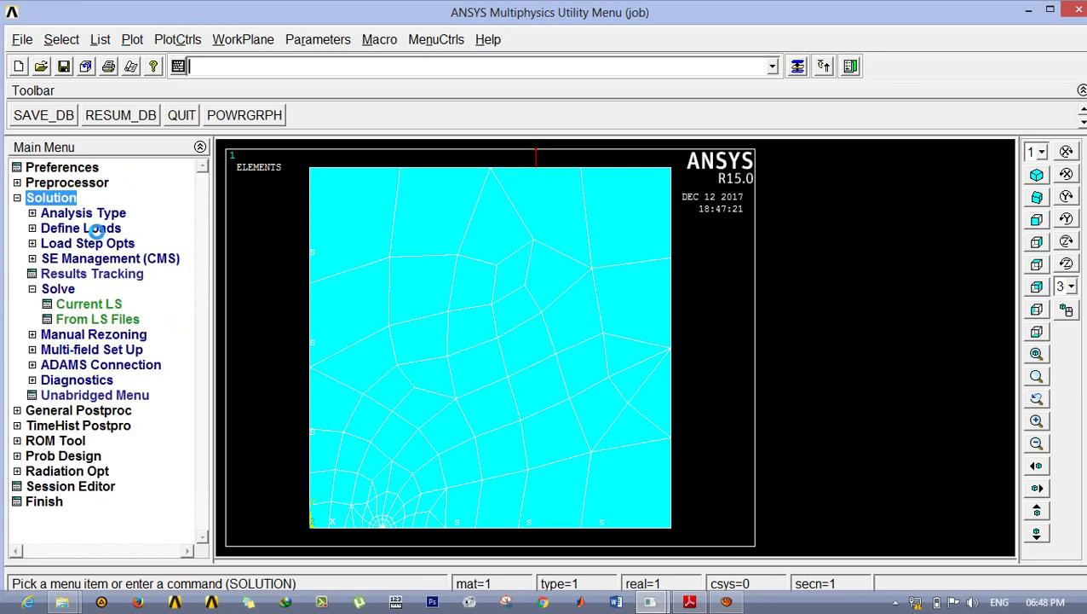
pyautogui.click(92, 305)
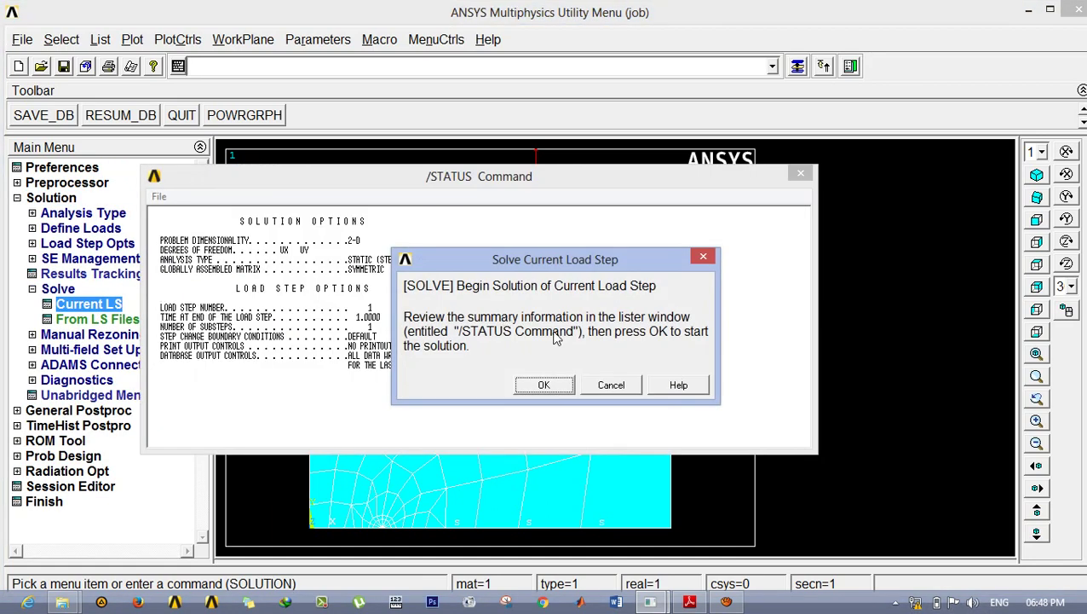
pyautogui.click(545, 385)
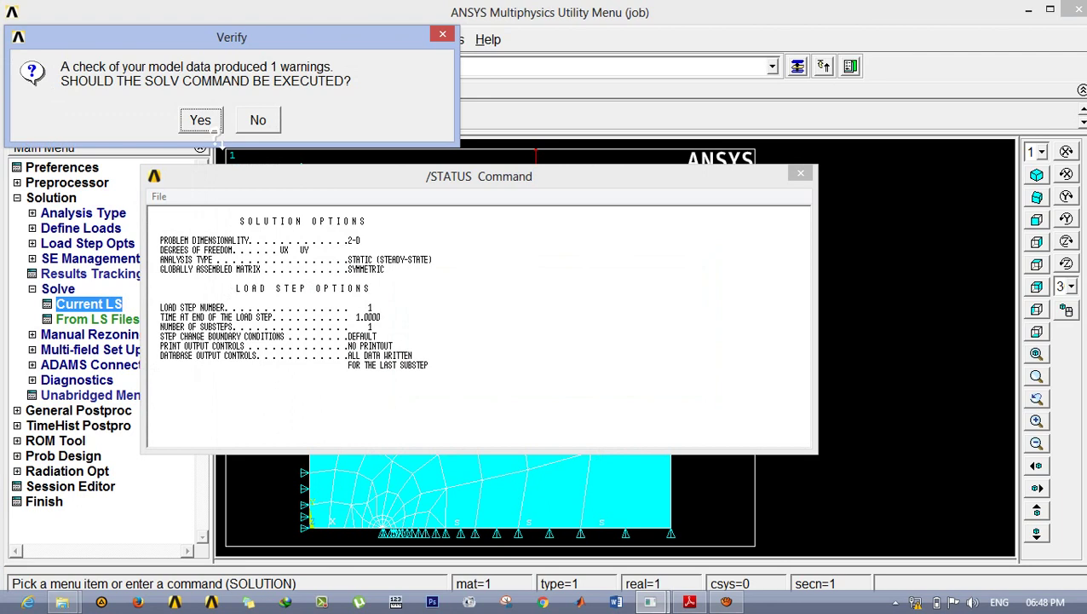
pyautogui.click(202, 121)
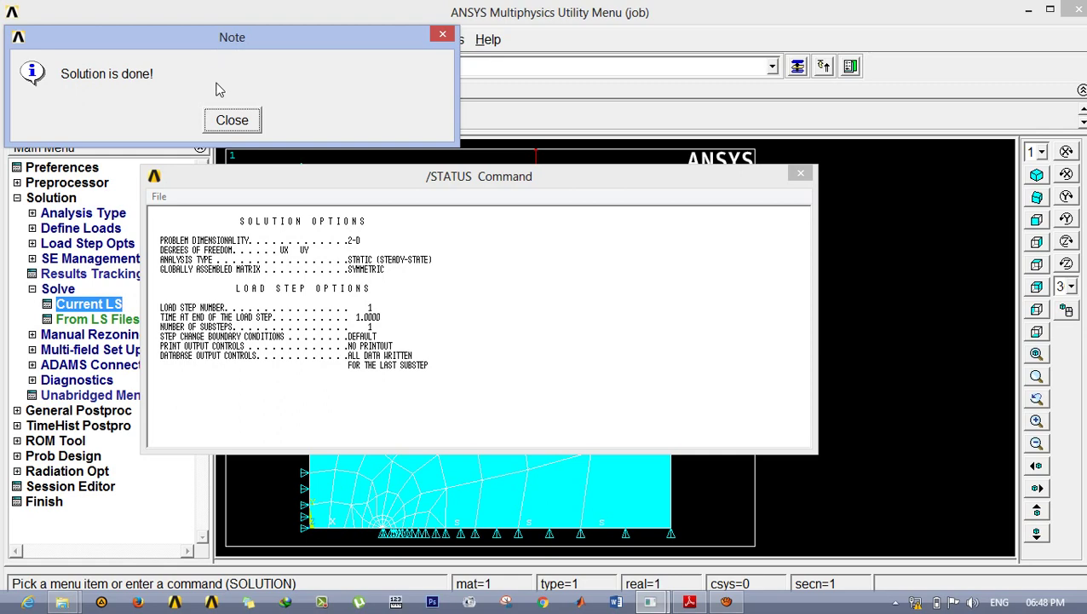
pyautogui.click(230, 120)
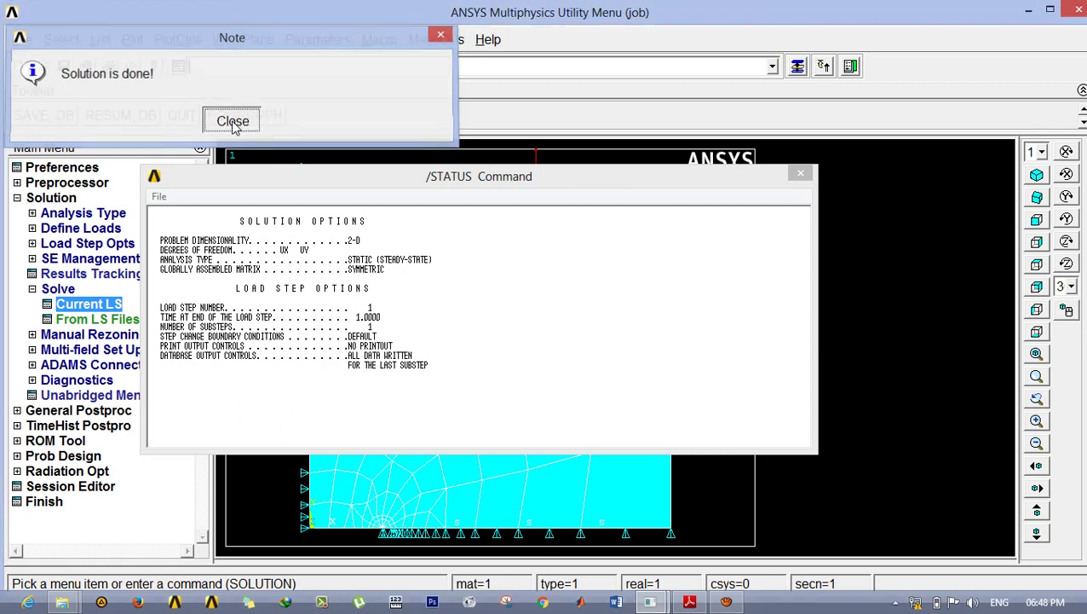
# Step: Close the solution status listing and magnify the mesh around the crack tip on the lower edge
pyautogui.click(801, 173)
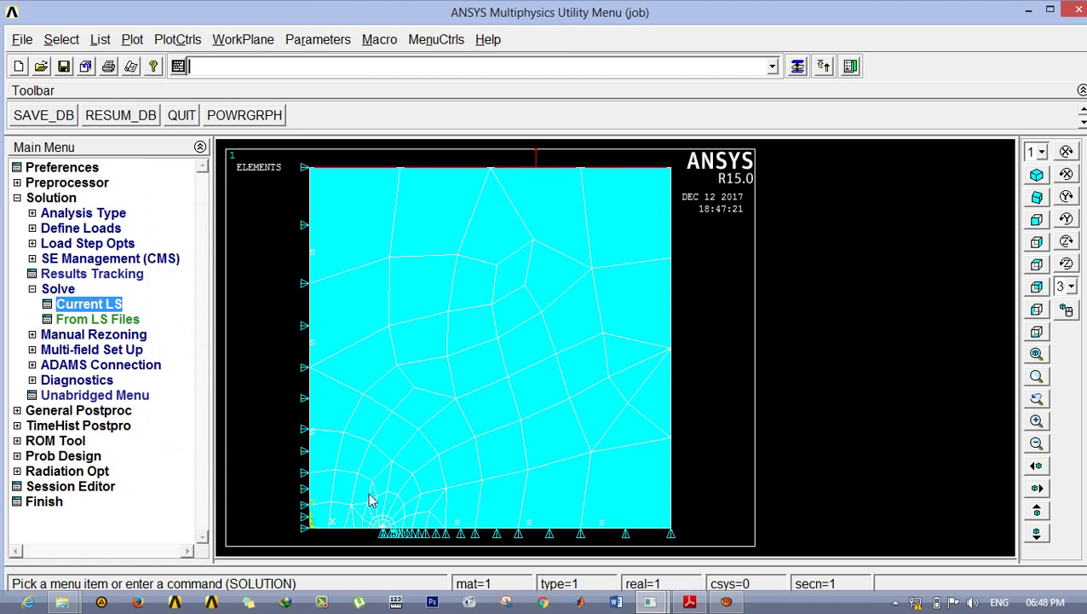
pyautogui.click(1036, 509)
pyautogui.click(1036, 510)
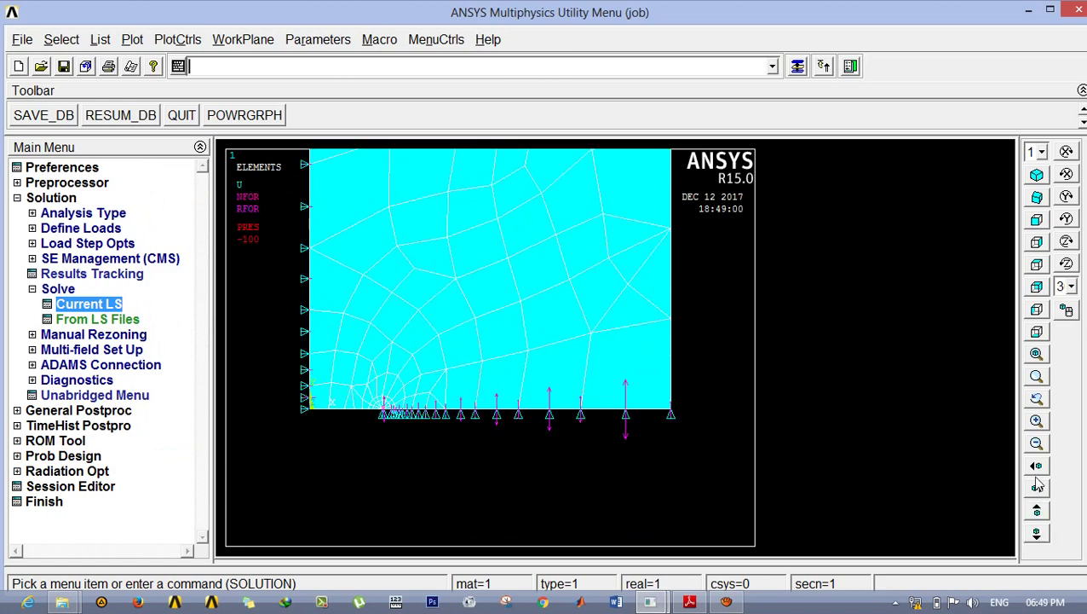
pyautogui.click(1037, 488)
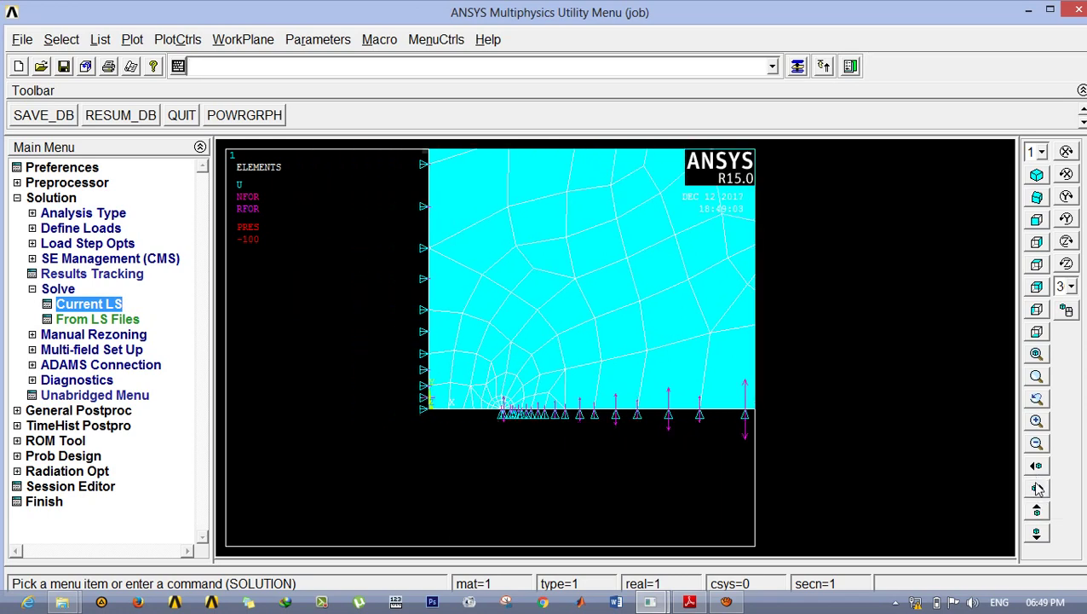
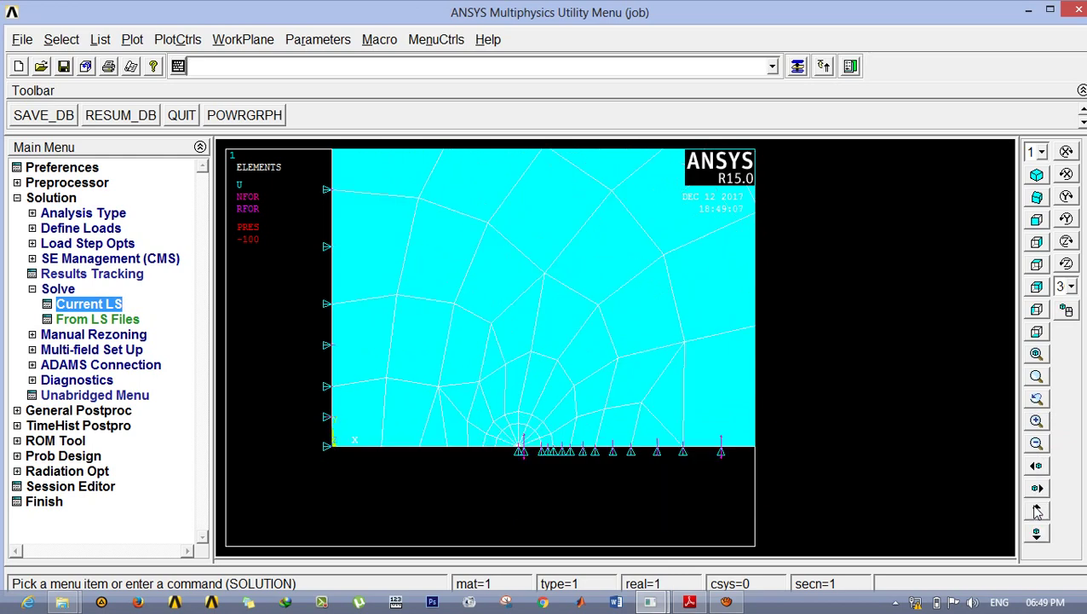
pyautogui.click(1037, 510)
pyautogui.click(1037, 420)
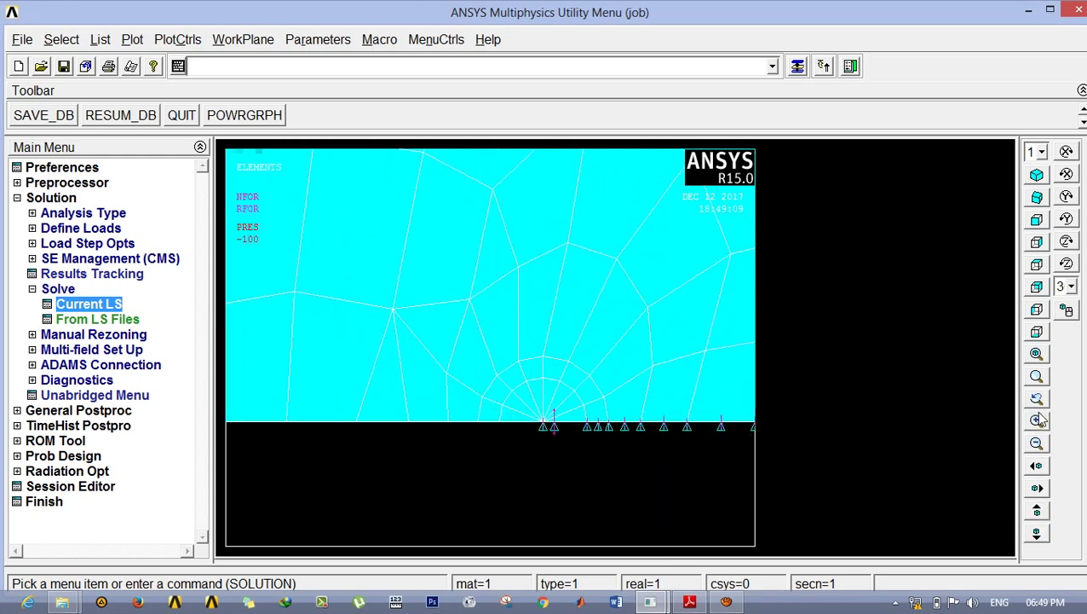
pyautogui.click(1037, 420)
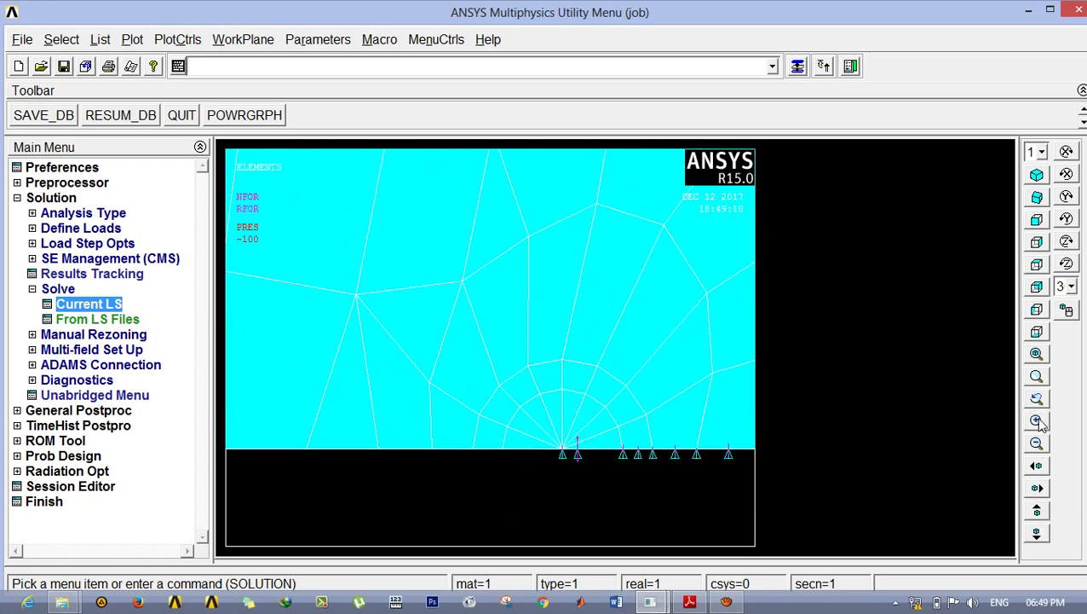
pyautogui.click(1037, 420)
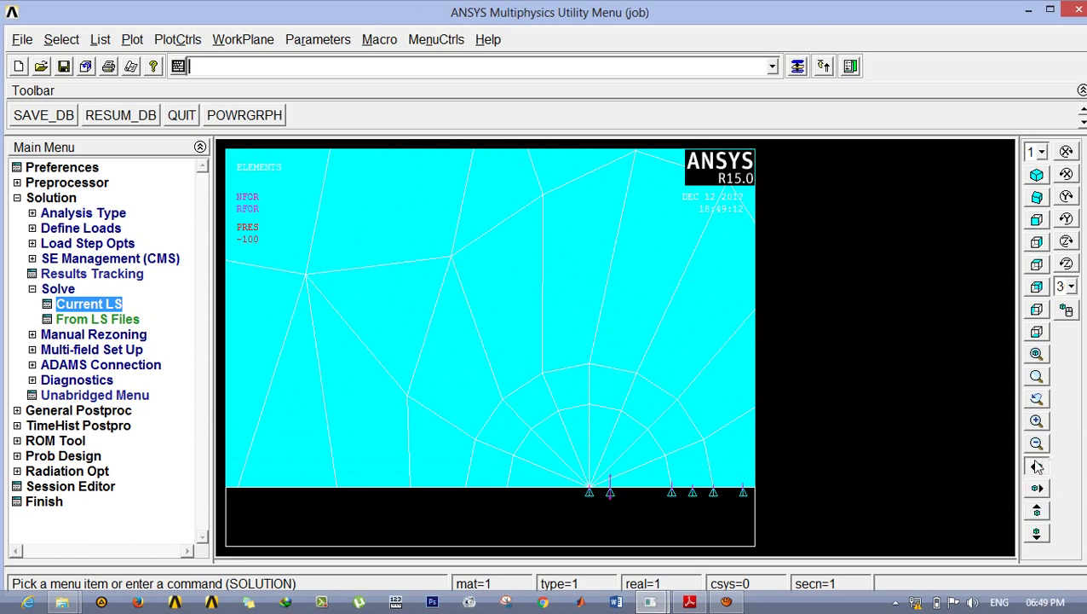
pyautogui.click(1037, 465)
pyautogui.click(1037, 466)
pyautogui.click(1037, 421)
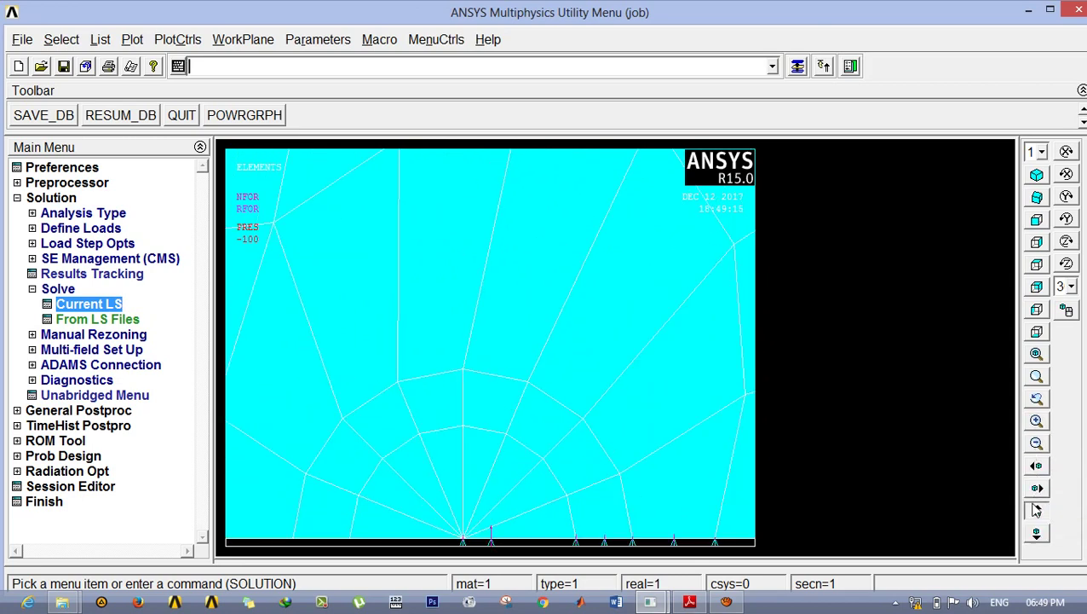
pyautogui.click(1037, 509)
pyautogui.click(1038, 510)
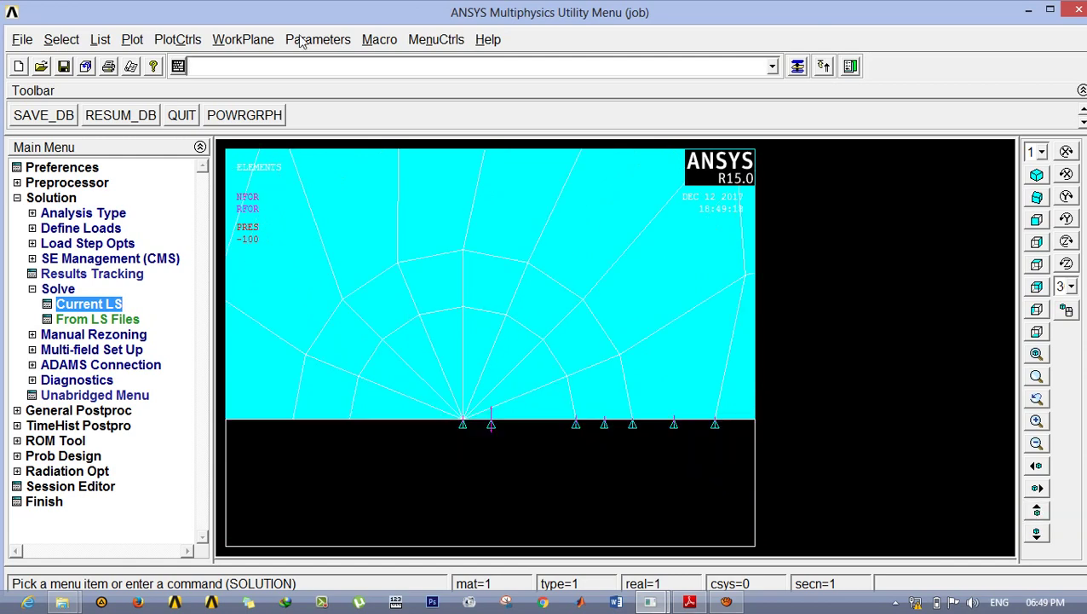
# Step: Create Cartesian local coordinate system 11 by three nodes: crack tip as origin, a lower-edge node to its right, and a node directly above
pyautogui.click(266, 38)
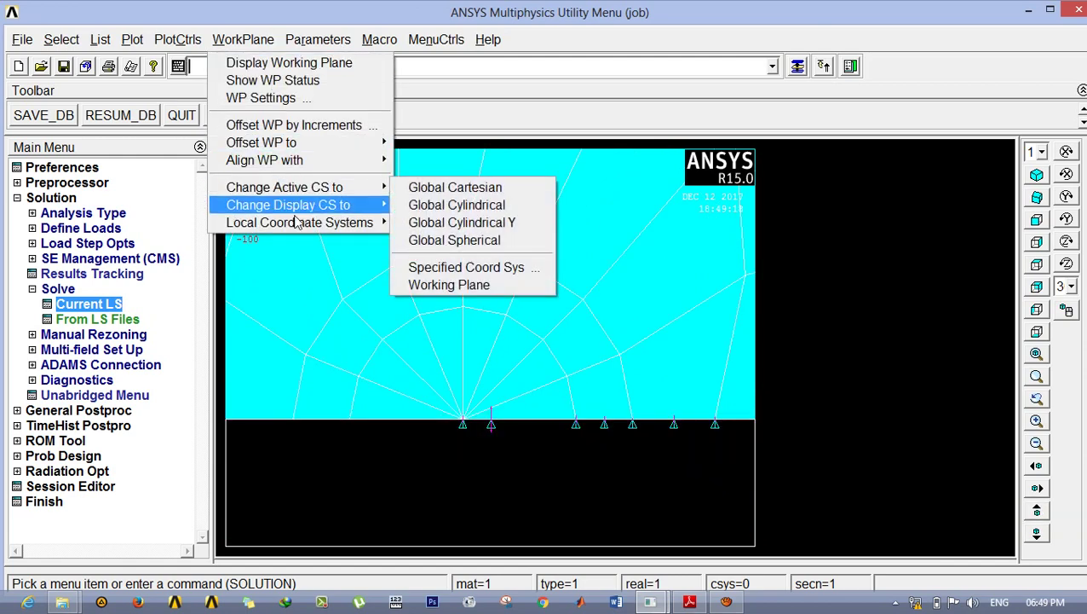
pyautogui.moveTo(294, 223)
pyautogui.moveTo(426, 228)
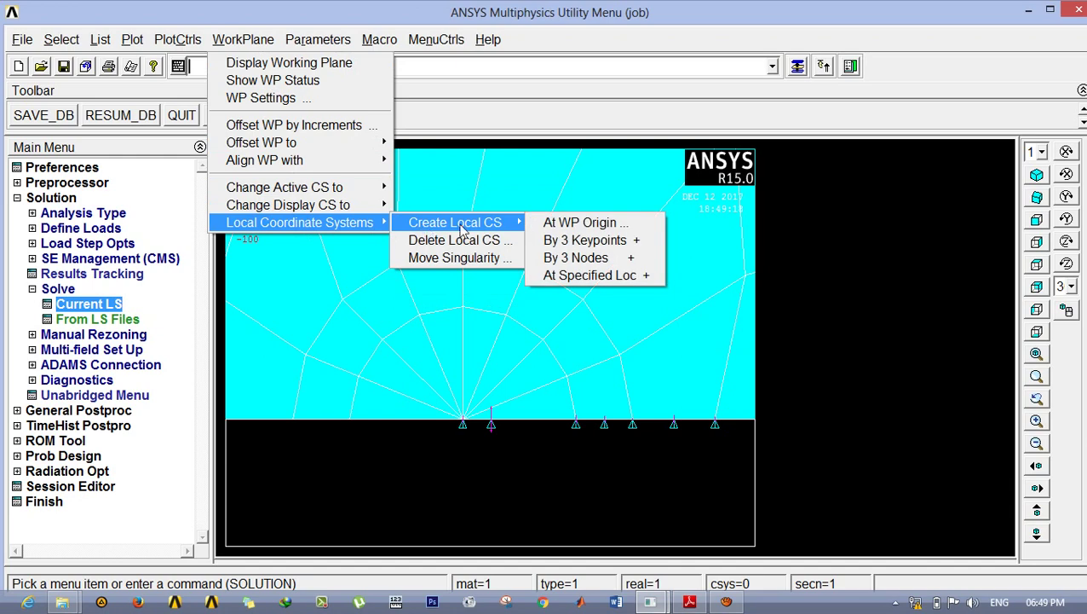
pyautogui.click(562, 258)
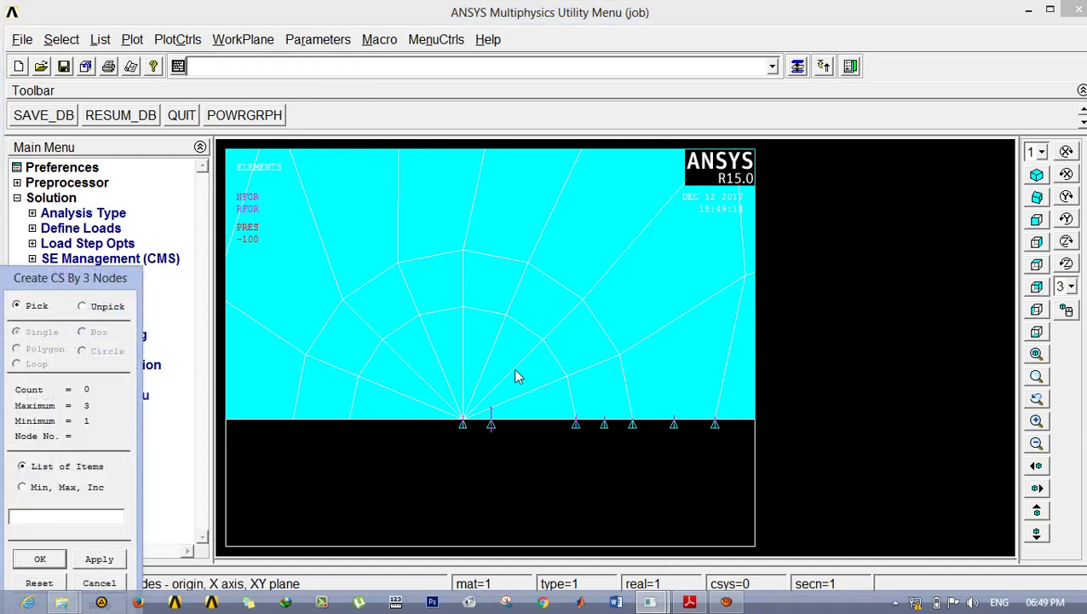
pyautogui.click(466, 437)
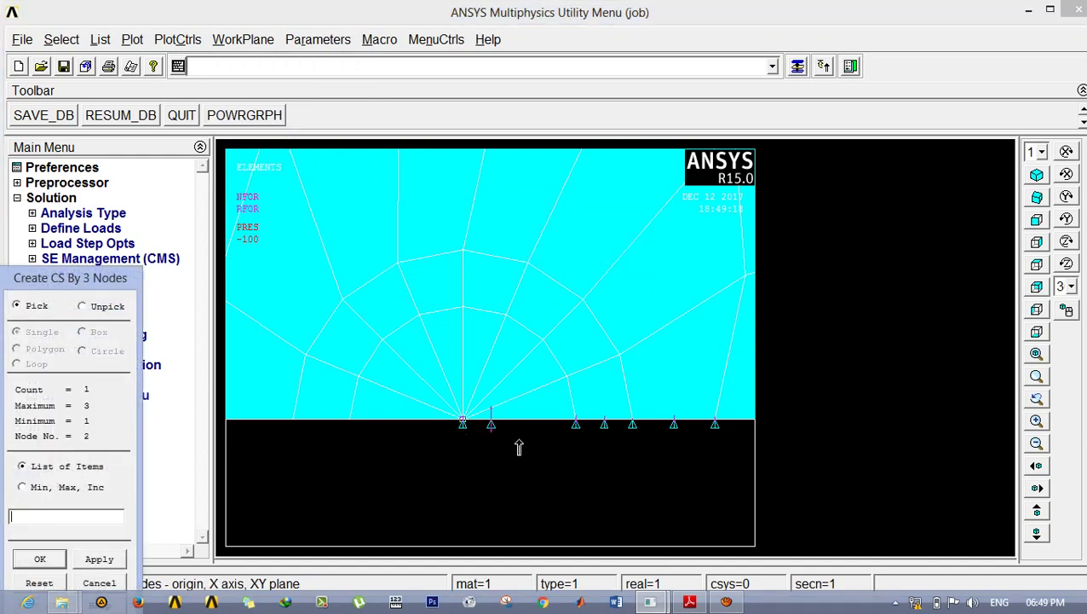
pyautogui.click(575, 443)
pyautogui.click(462, 309)
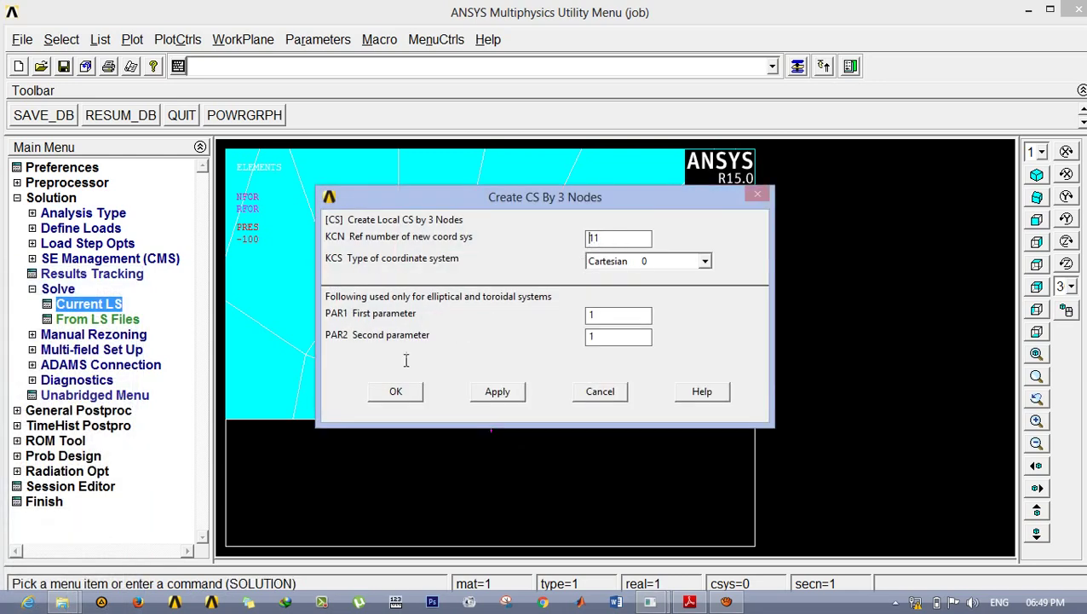
pyautogui.click(382, 396)
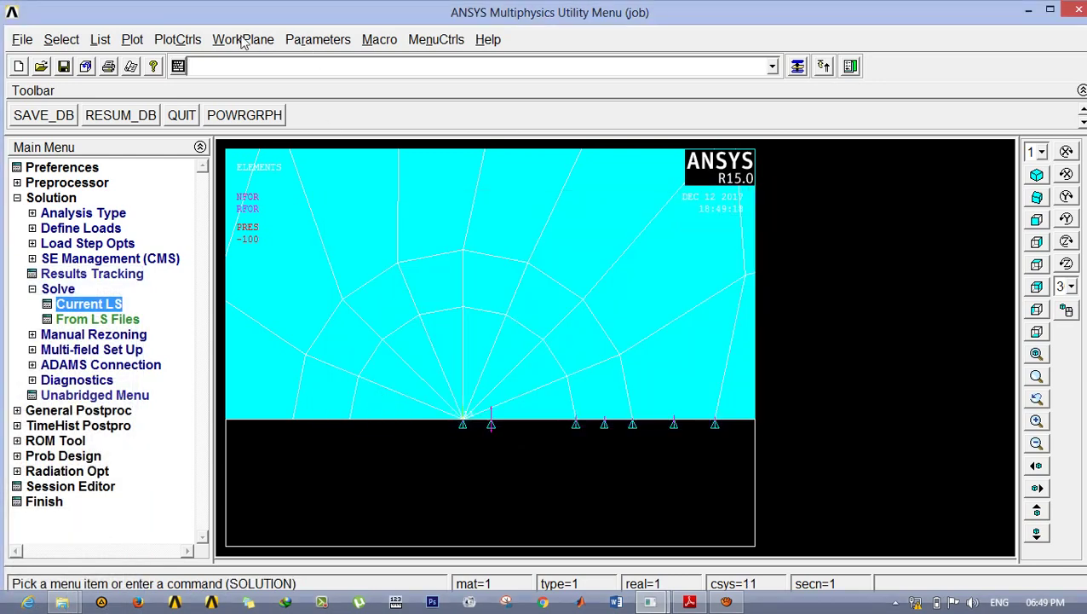
# Step: Change the active coordinate system to the specified local system number 11
pyautogui.click(244, 40)
pyautogui.moveTo(309, 192)
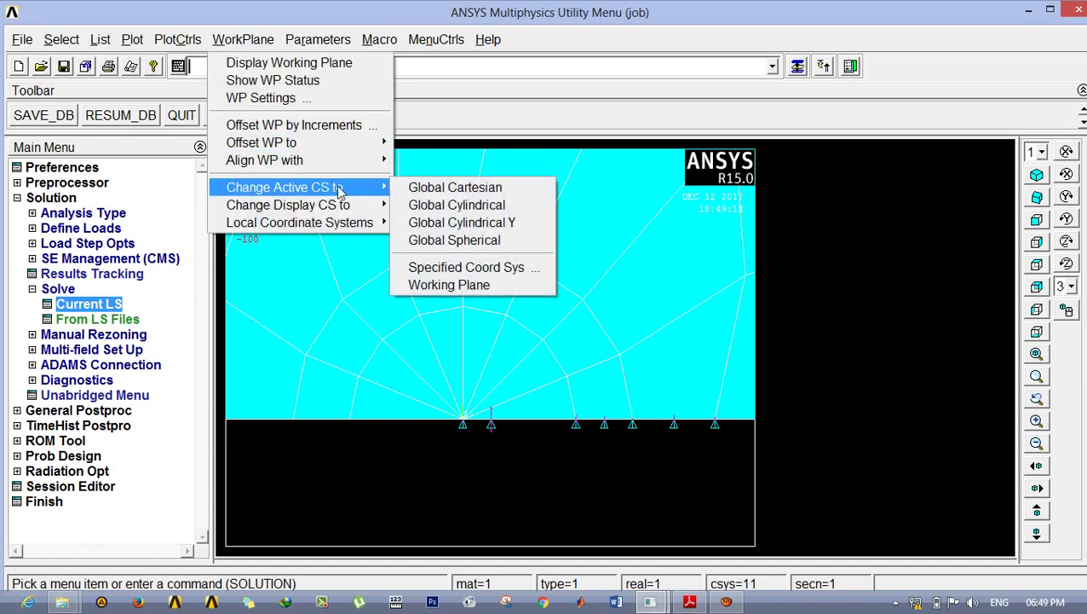
pyautogui.click(438, 266)
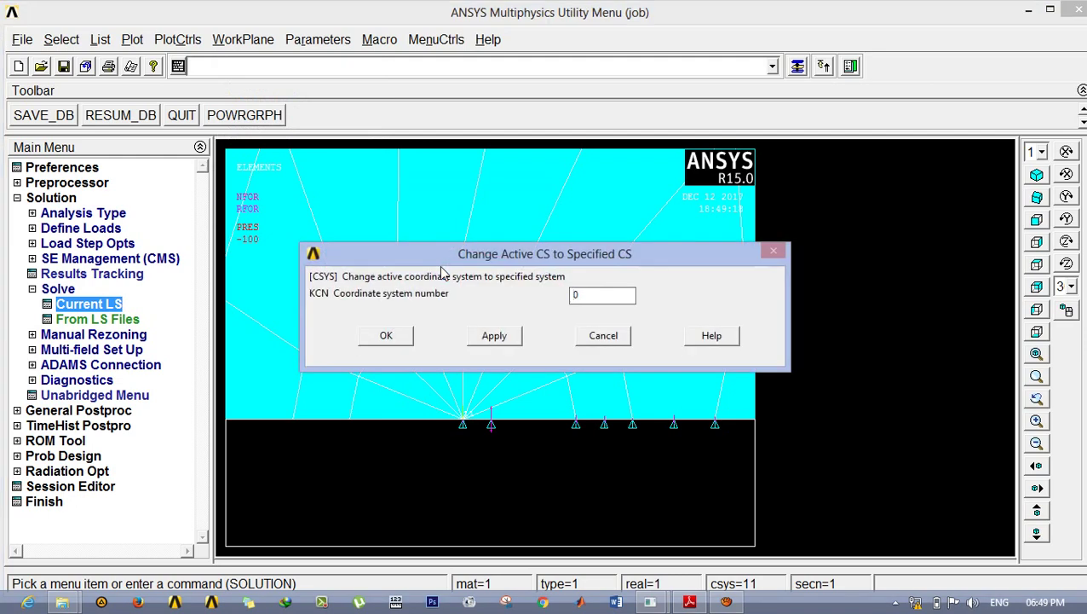
pyautogui.moveTo(585, 294); pyautogui.dragTo(571, 294)
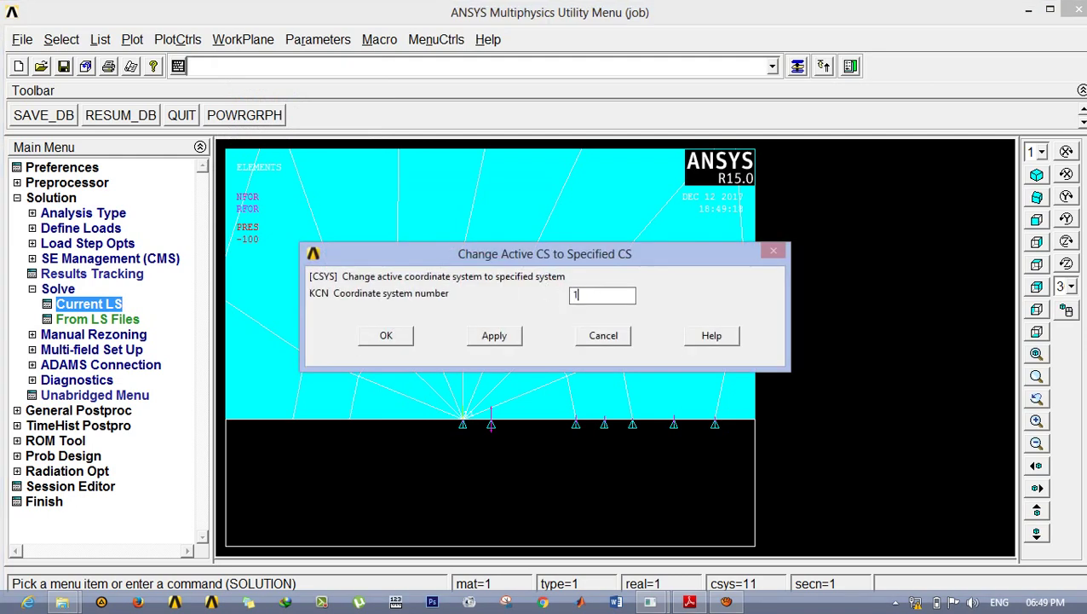
pyautogui.click(385, 337)
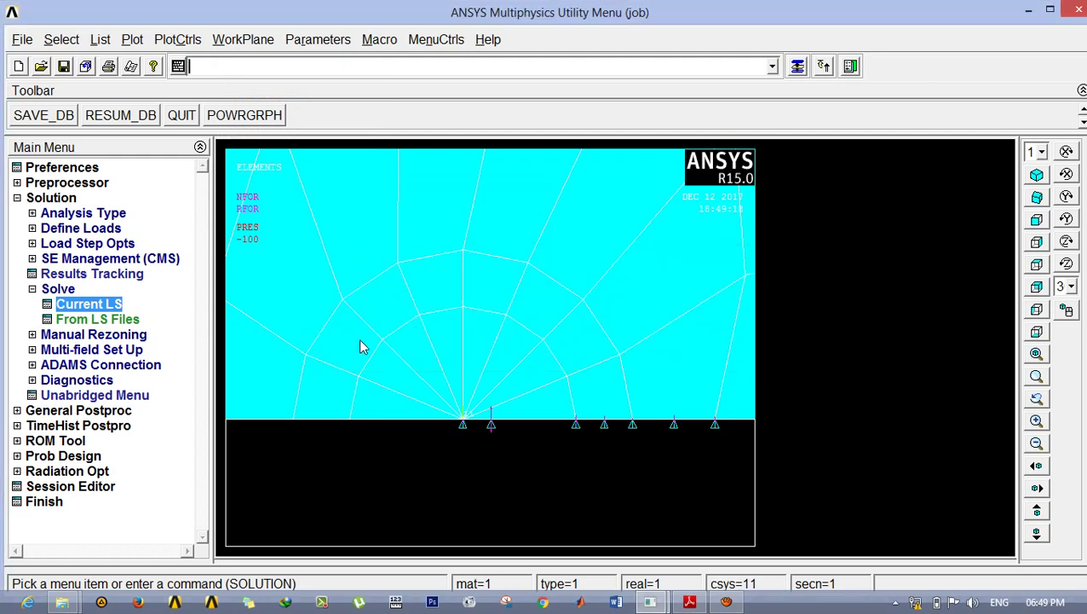
# Step: Define path K1 by nodes, from the crack tip through the two ring nodes to its left along the crack face, and close the path status
pyautogui.click(86, 413)
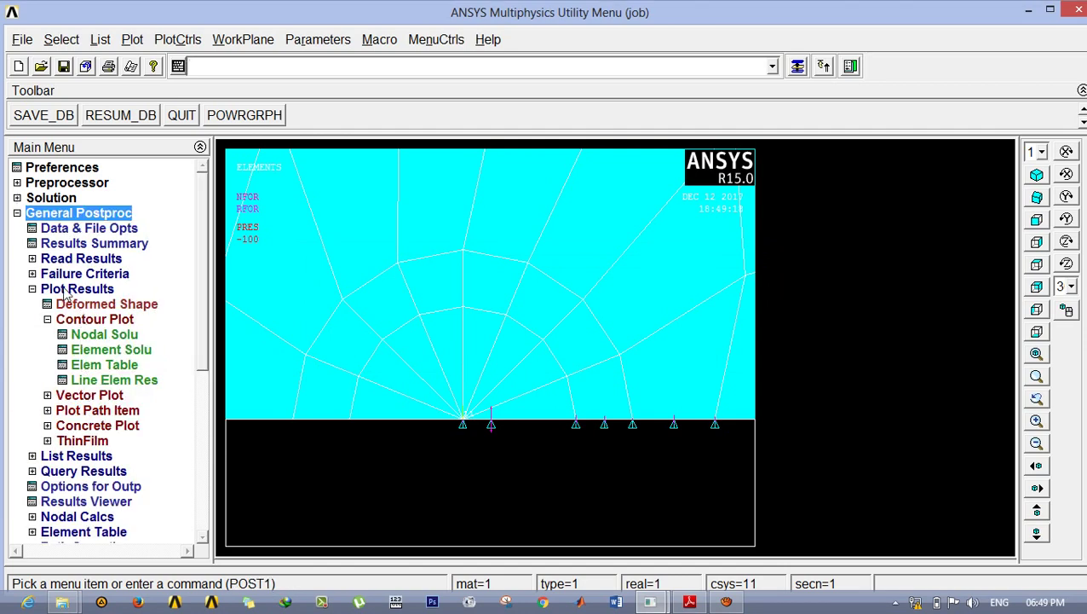
pyautogui.click(61, 290)
pyautogui.click(62, 290)
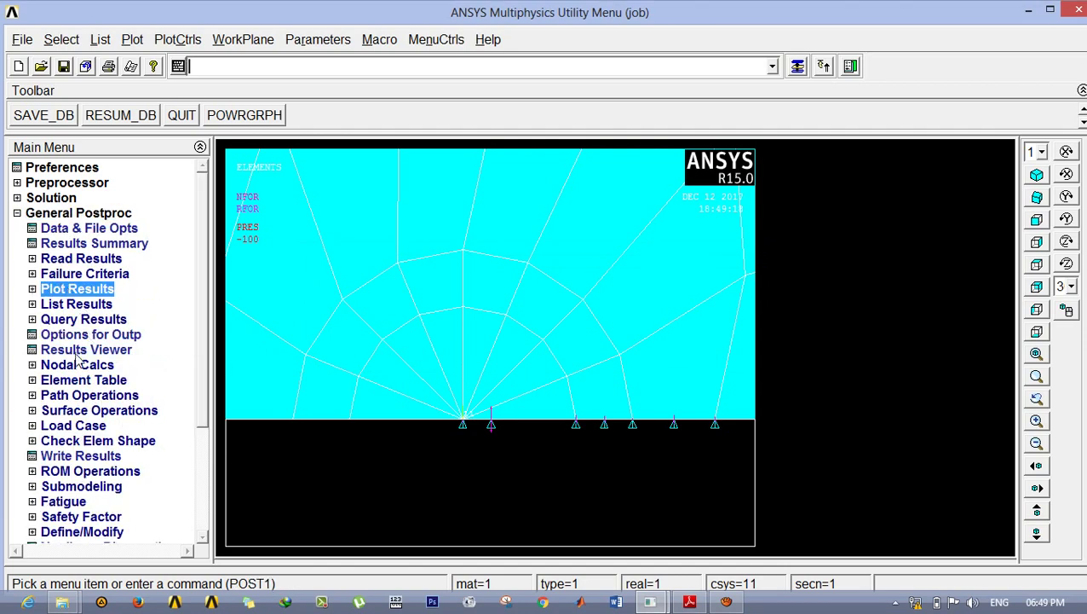
pyautogui.click(76, 393)
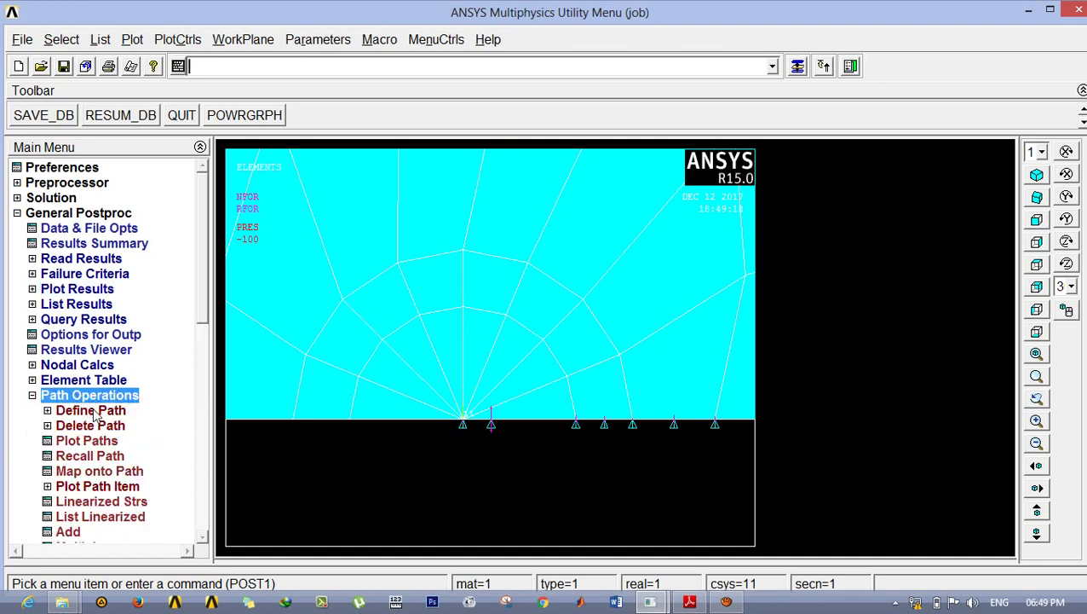
pyautogui.click(97, 412)
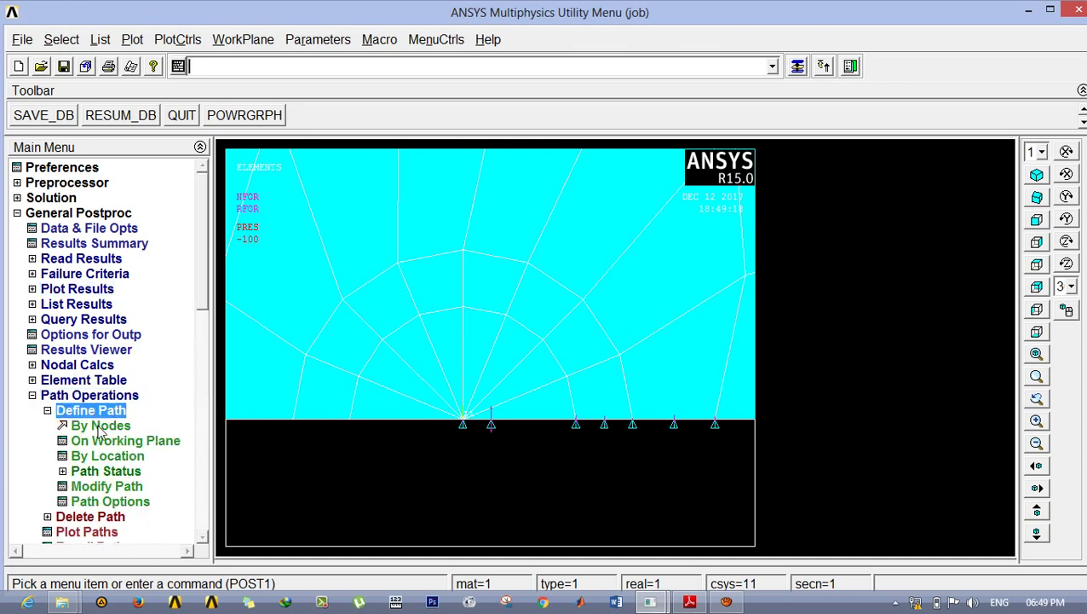
pyautogui.click(100, 426)
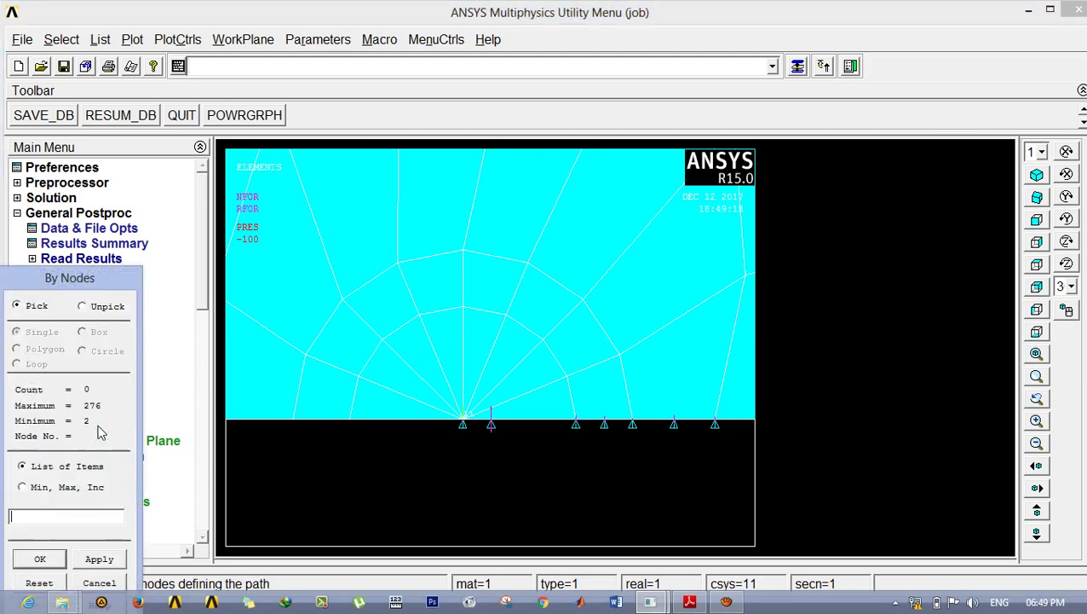
pyautogui.click(458, 424)
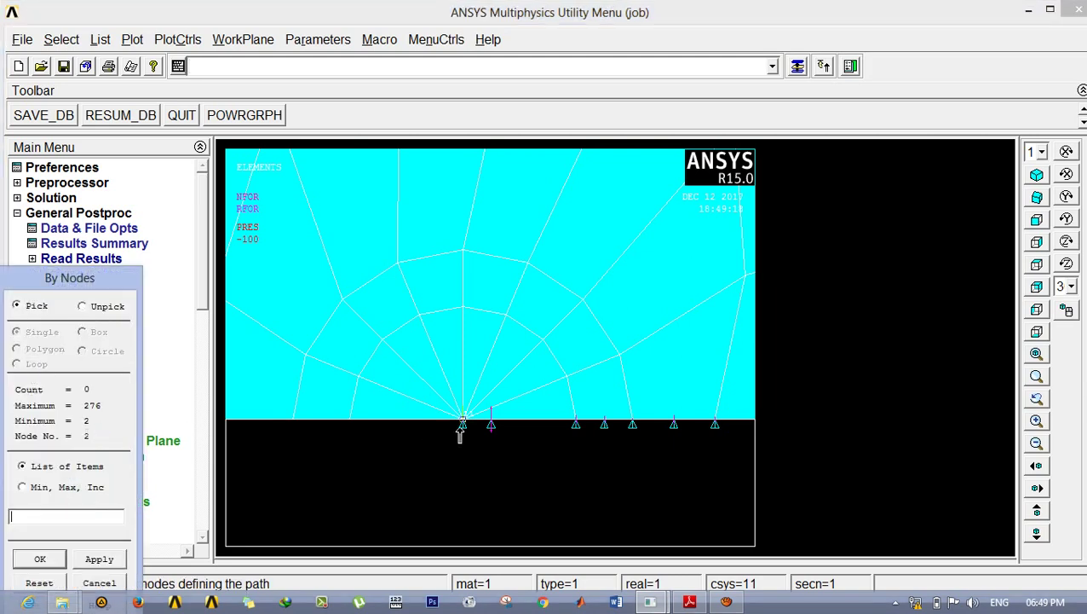
pyautogui.click(348, 423)
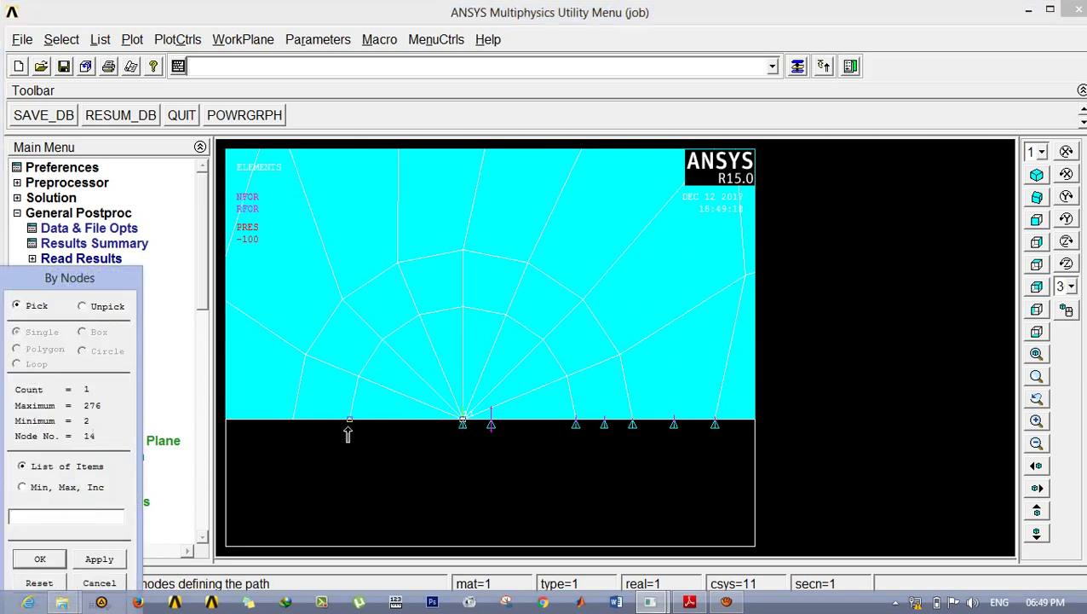
pyautogui.click(295, 423)
pyautogui.click(47, 559)
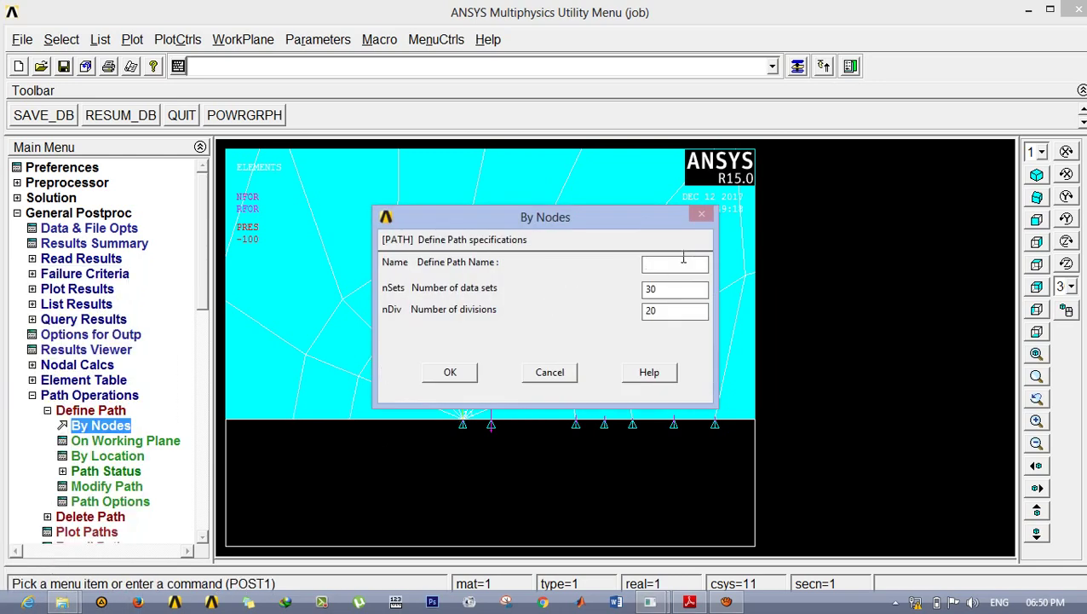
pyautogui.click(450, 372)
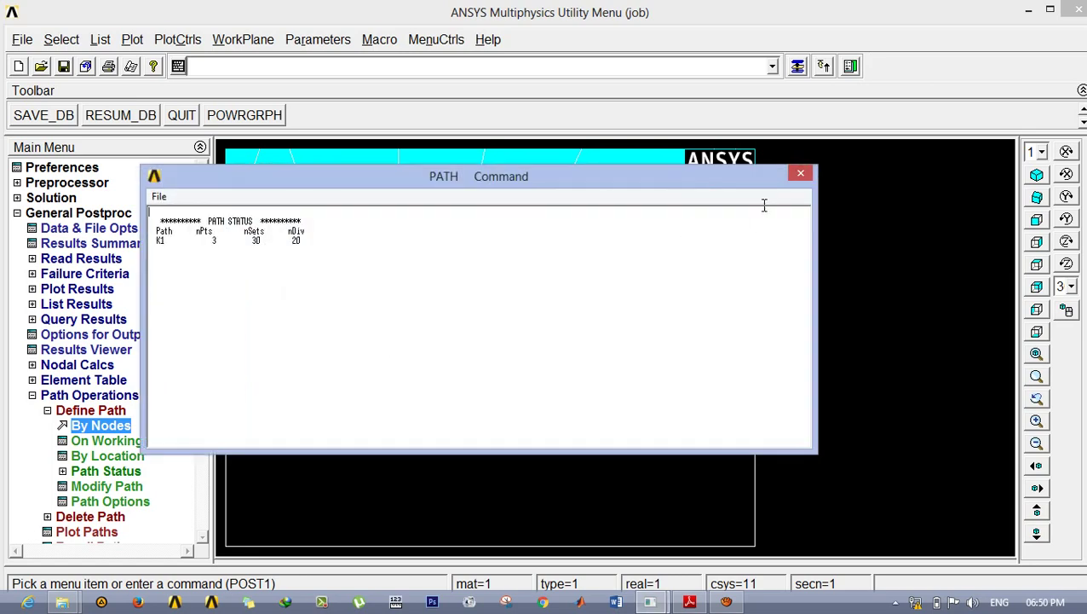
pyautogui.click(800, 173)
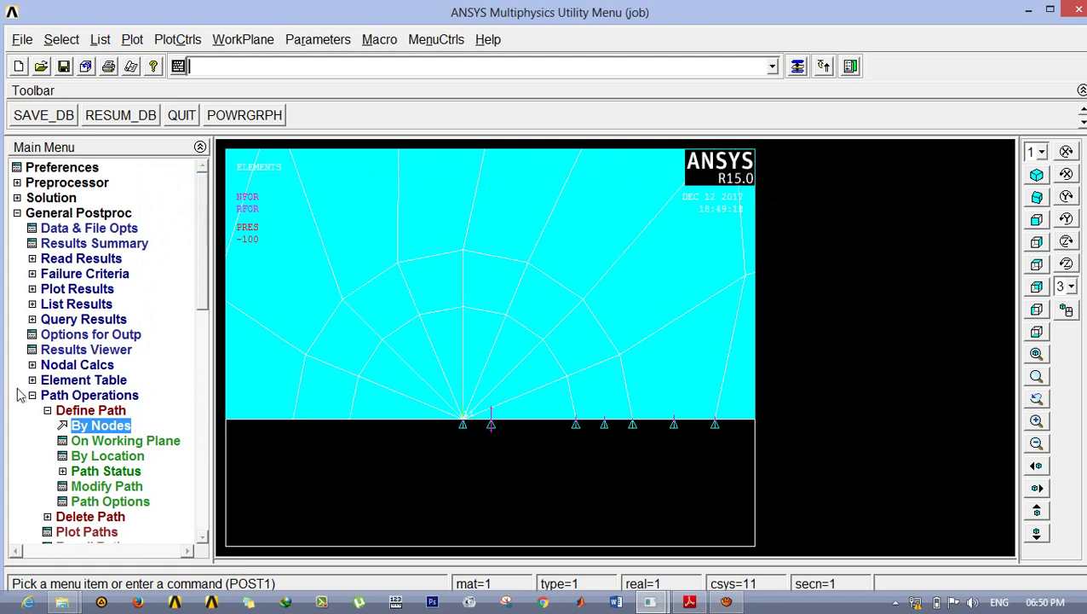
# Step: Set the results coordinate system for output to the local system with reference number 11
pyautogui.click(48, 410)
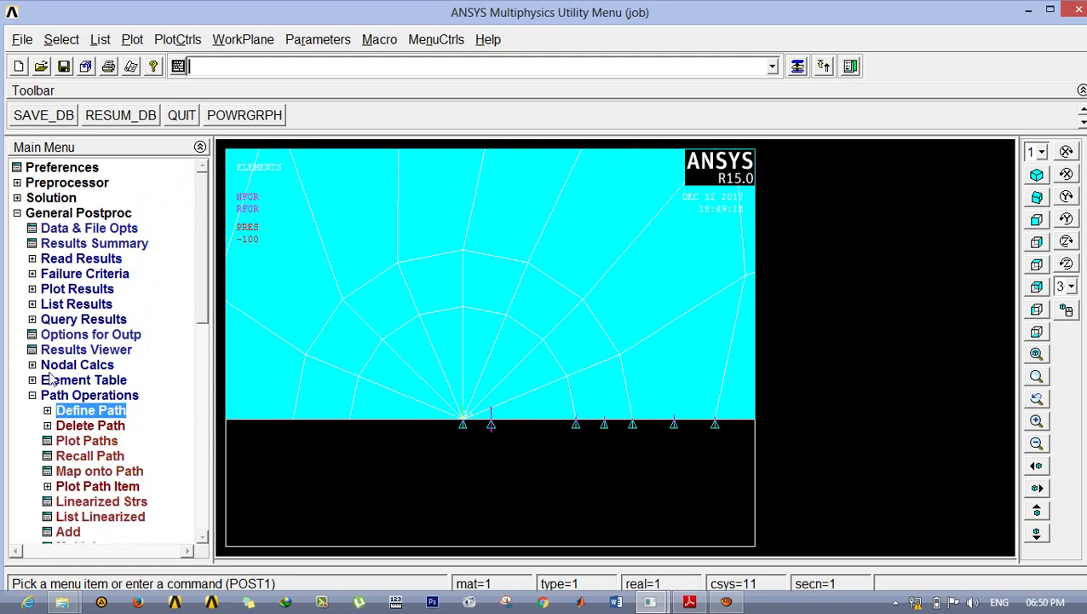
pyautogui.click(69, 338)
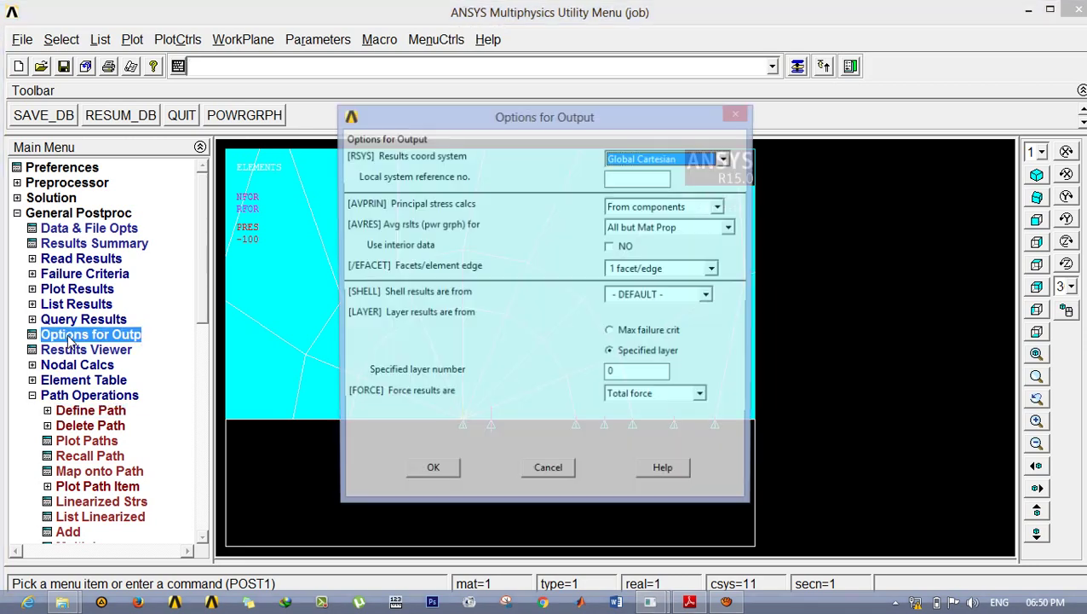
pyautogui.click(648, 160)
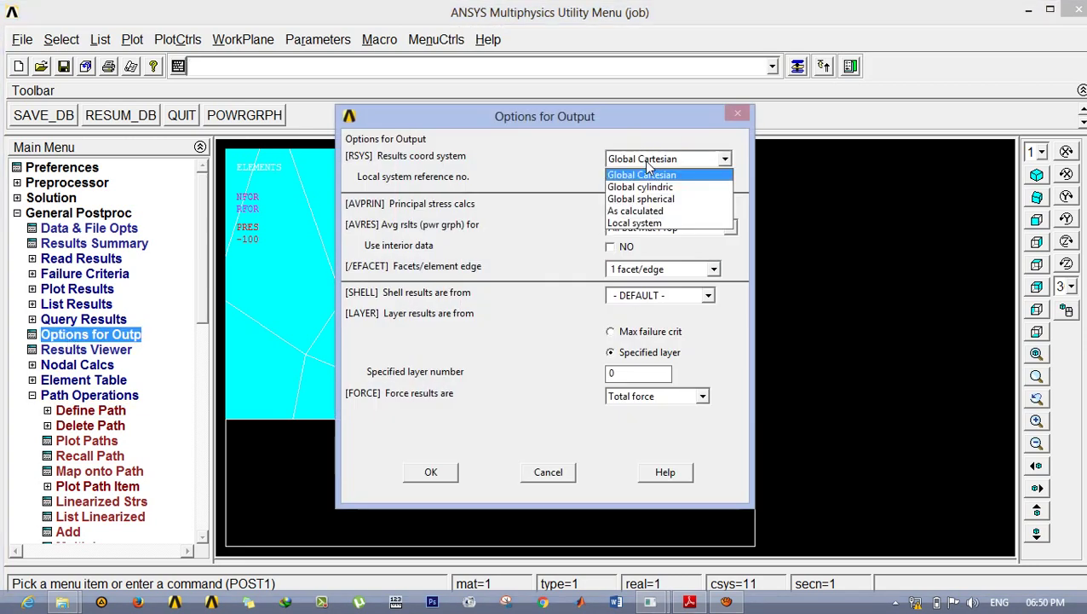
pyautogui.click(641, 222)
pyautogui.click(634, 183)
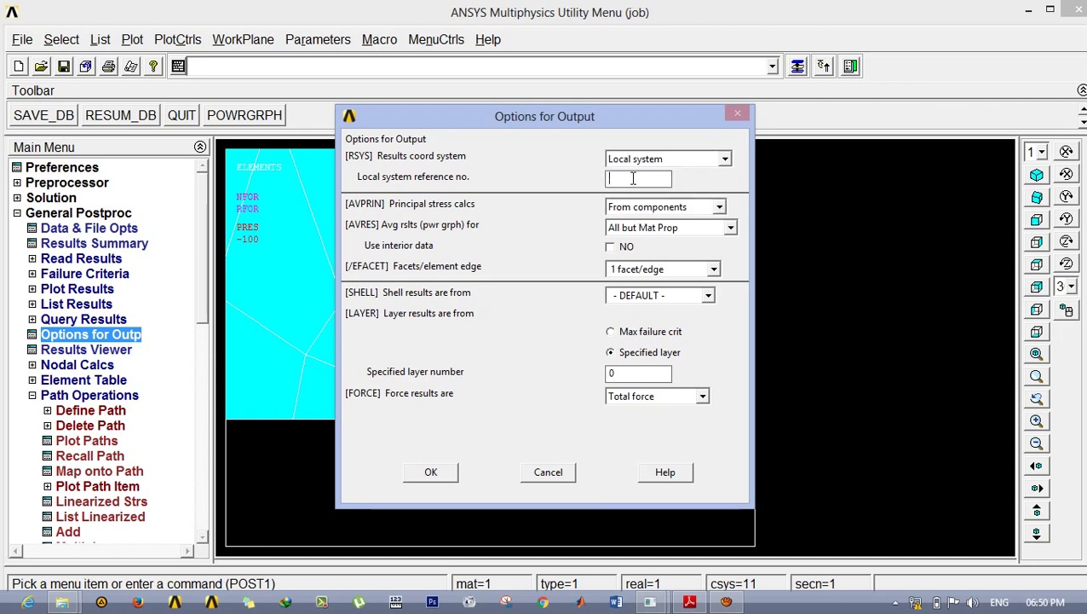
pyautogui.write('11')
pyautogui.click(437, 470)
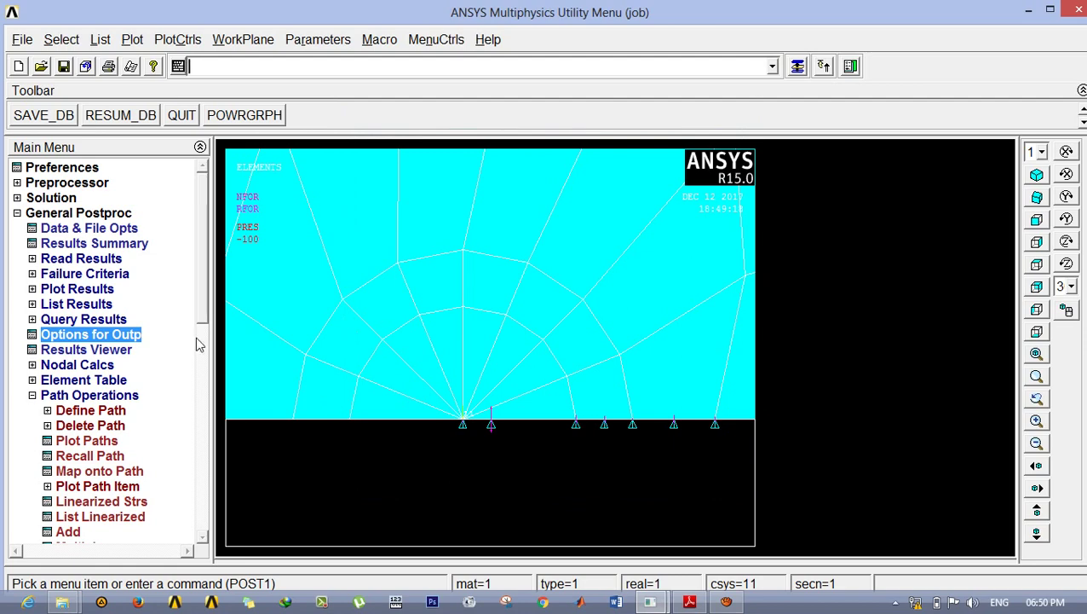
# Step: Calculate the crack-tip stress intensity factors for plane strain, material 1 and a half model with symmetry boundary conditions
pyautogui.click(90, 292)
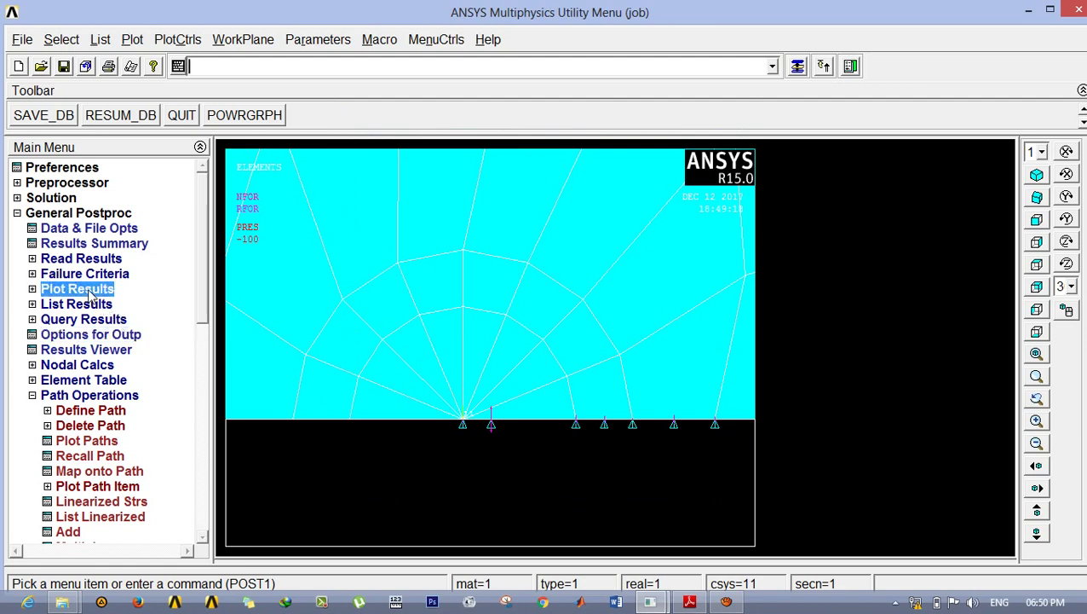
pyautogui.click(90, 291)
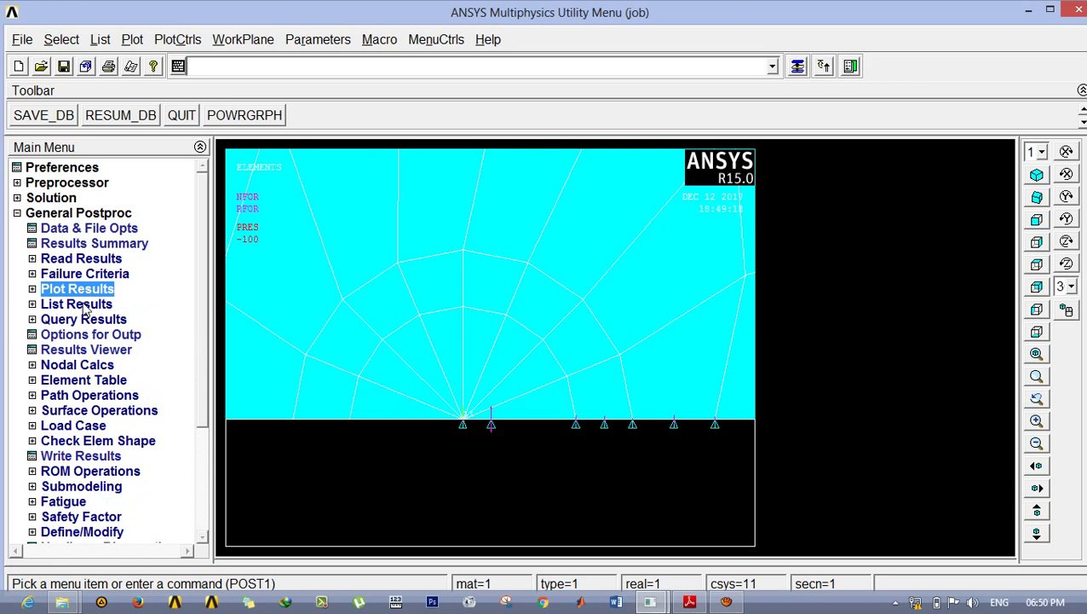
pyautogui.click(77, 364)
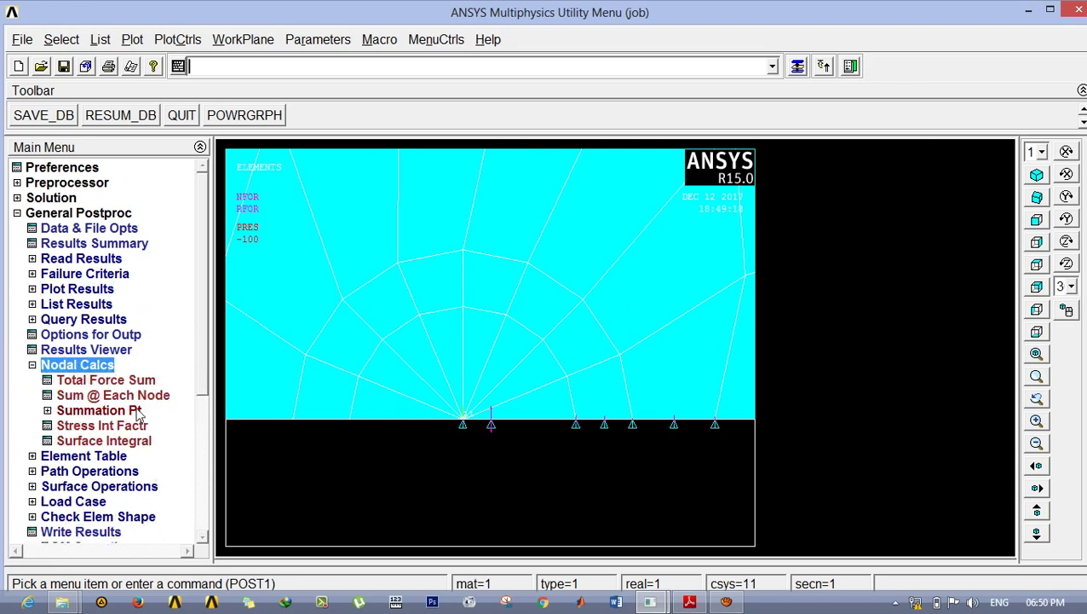
pyautogui.click(111, 426)
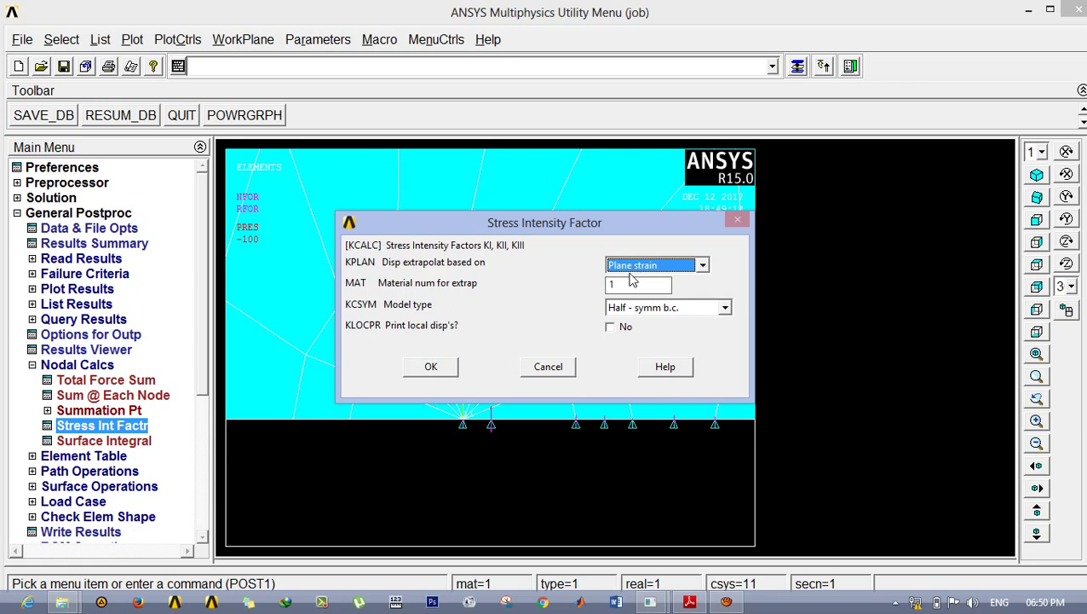
pyautogui.click(431, 367)
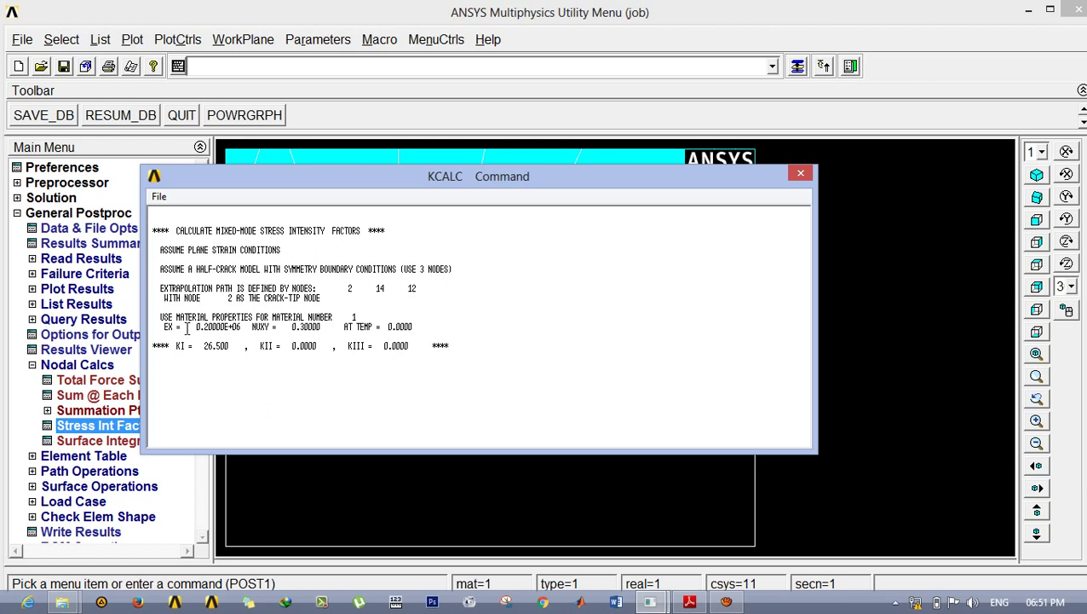
pyautogui.click(798, 171)
# Step: Plot the deformed shape only for the whole model
pyautogui.click(1036, 354)
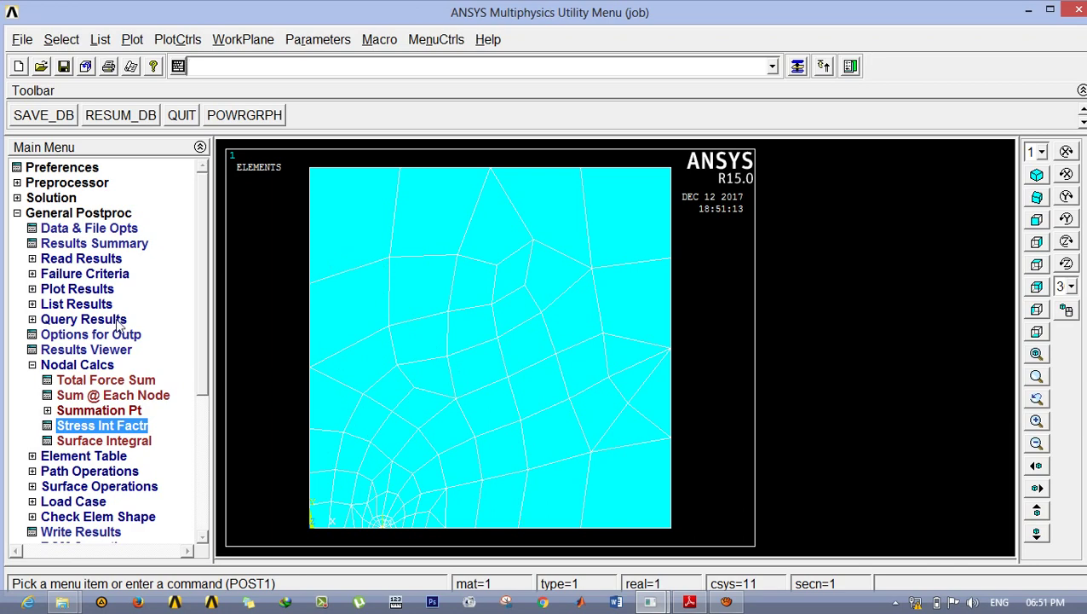
pyautogui.click(73, 290)
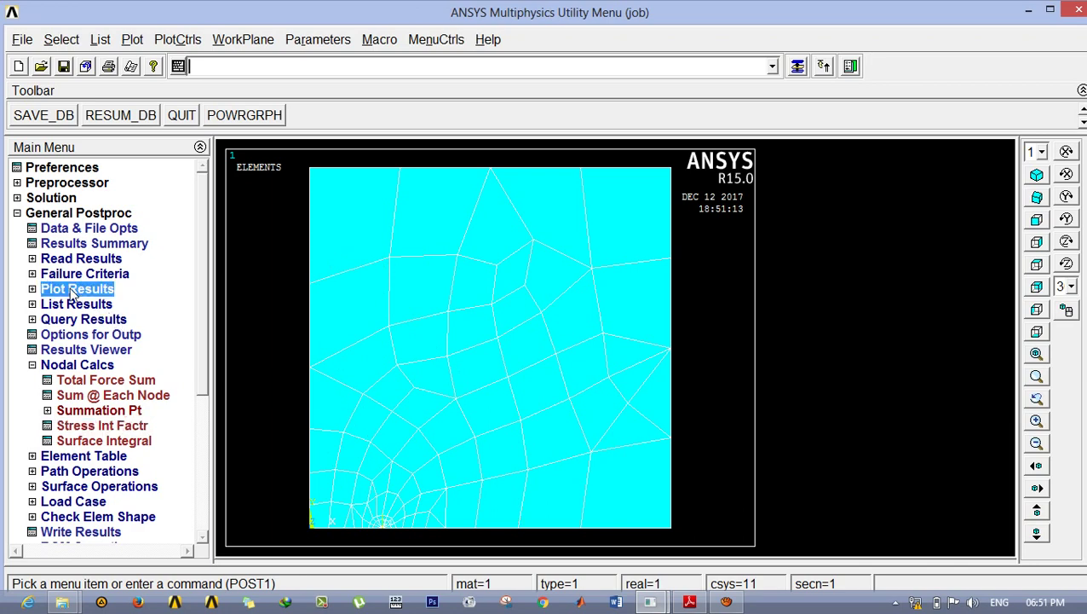
pyautogui.click(102, 305)
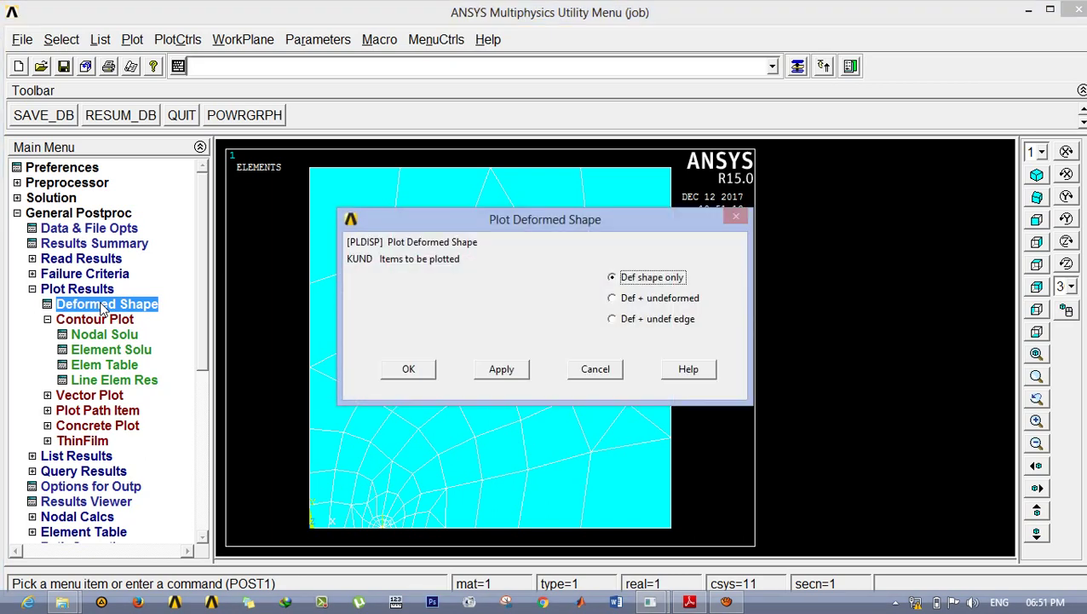
pyautogui.click(411, 369)
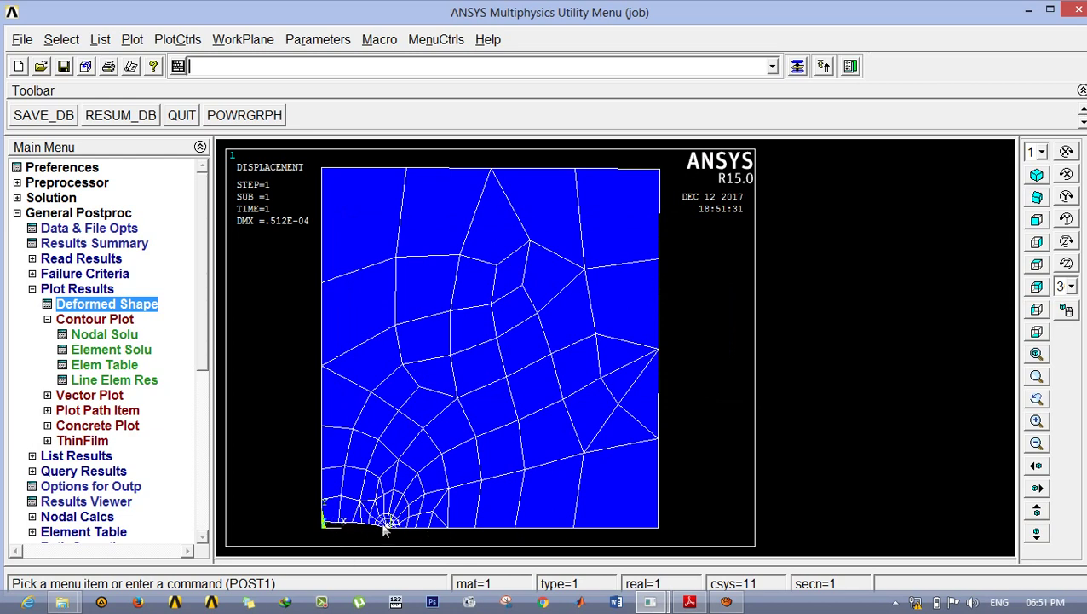
# Step: Plot the nodal von Mises stress contours on the deformed shape, focusing on the crack-tip region
pyautogui.click(104, 335)
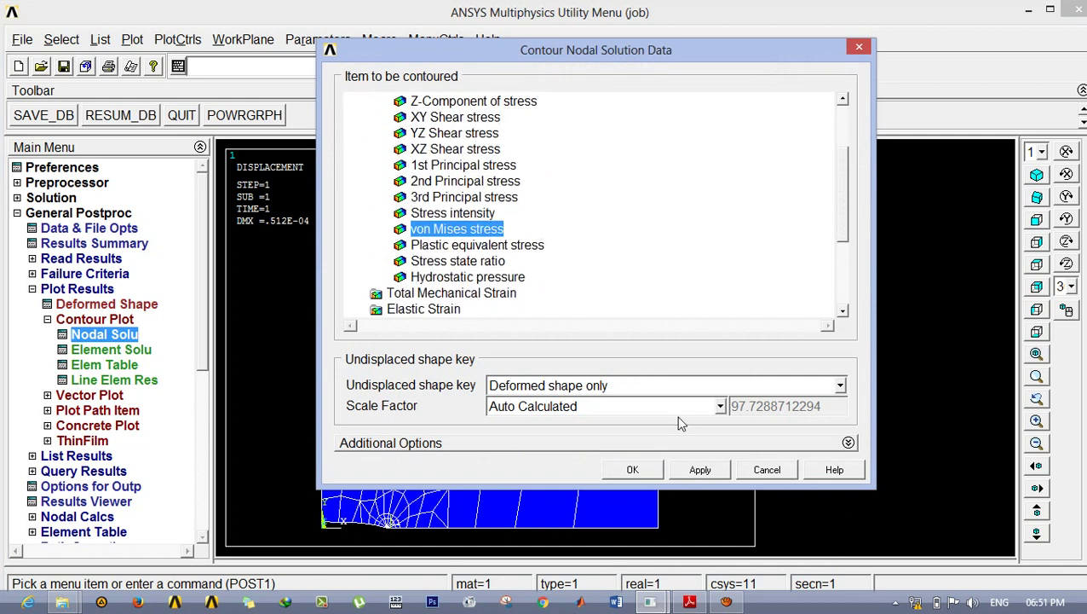
pyautogui.click(652, 470)
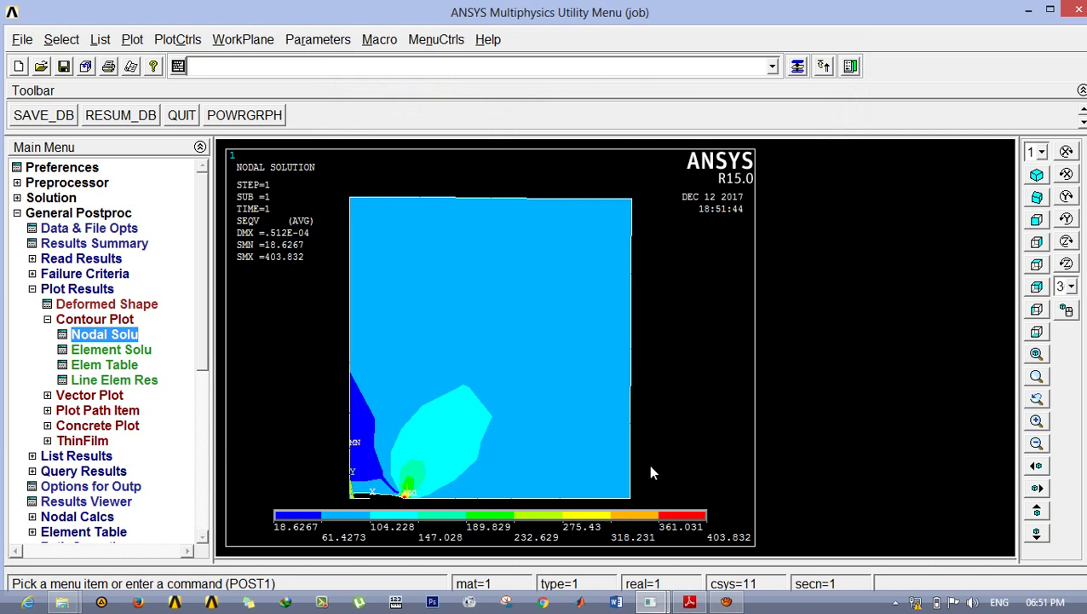
pyautogui.click(1037, 510)
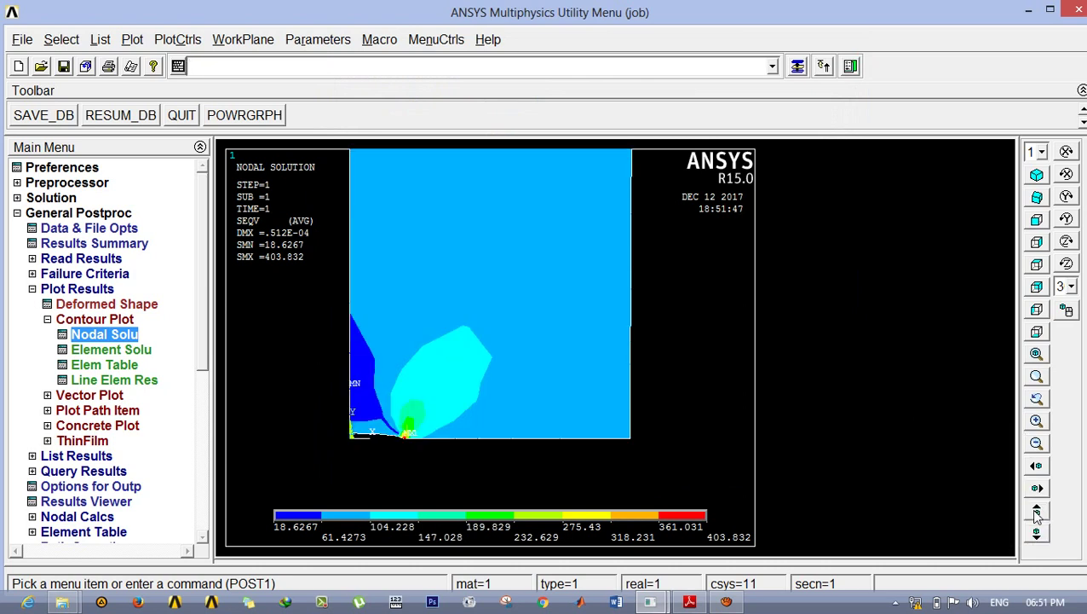
pyautogui.click(1039, 421)
pyautogui.click(1037, 420)
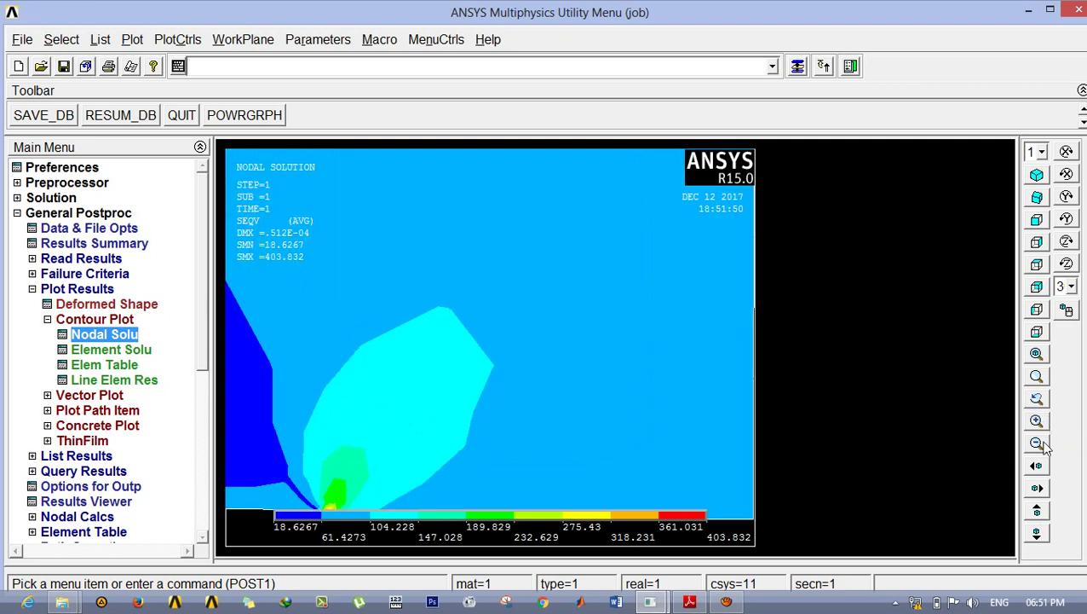
pyautogui.click(1038, 487)
pyautogui.click(1038, 511)
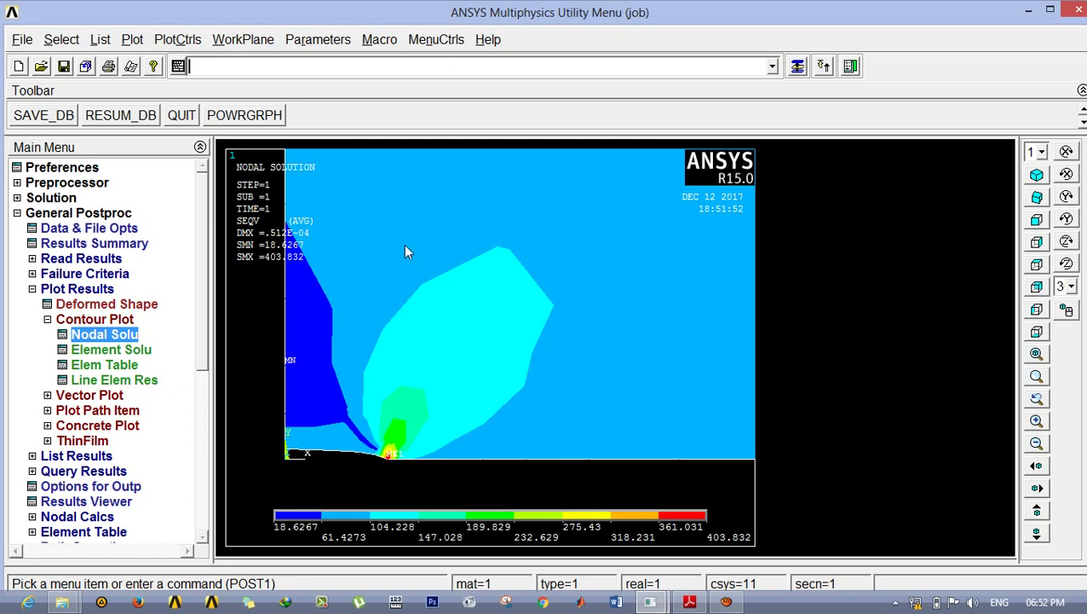
# Step: Apply user-specified uniform contour intervals with a minimum of 147 and a maximum of 404 to the stress plot
pyautogui.click(185, 42)
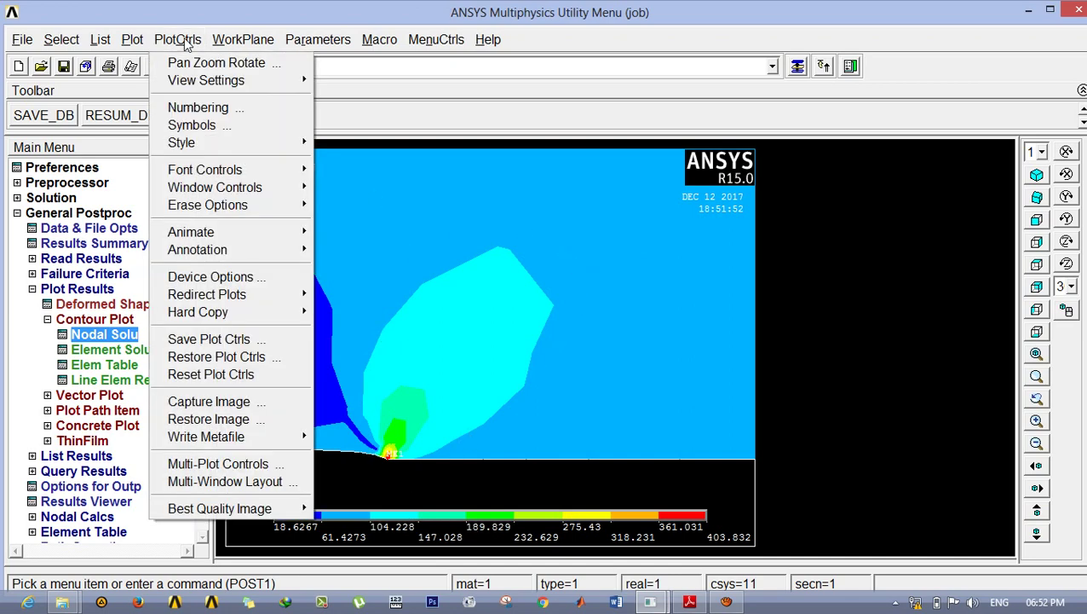
pyautogui.moveTo(196, 143)
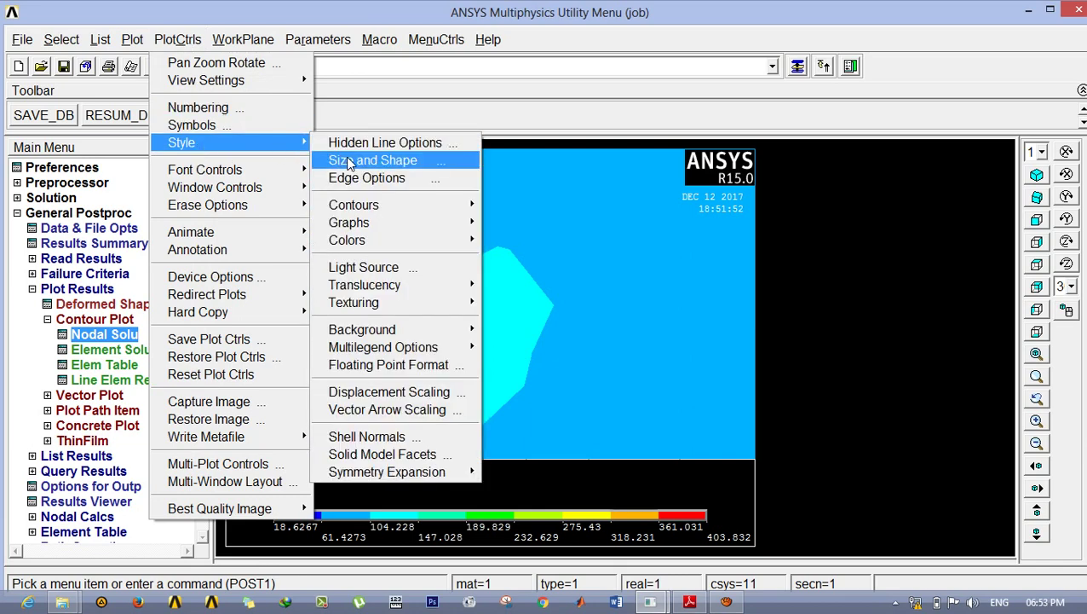
pyautogui.moveTo(366, 205)
pyautogui.click(520, 211)
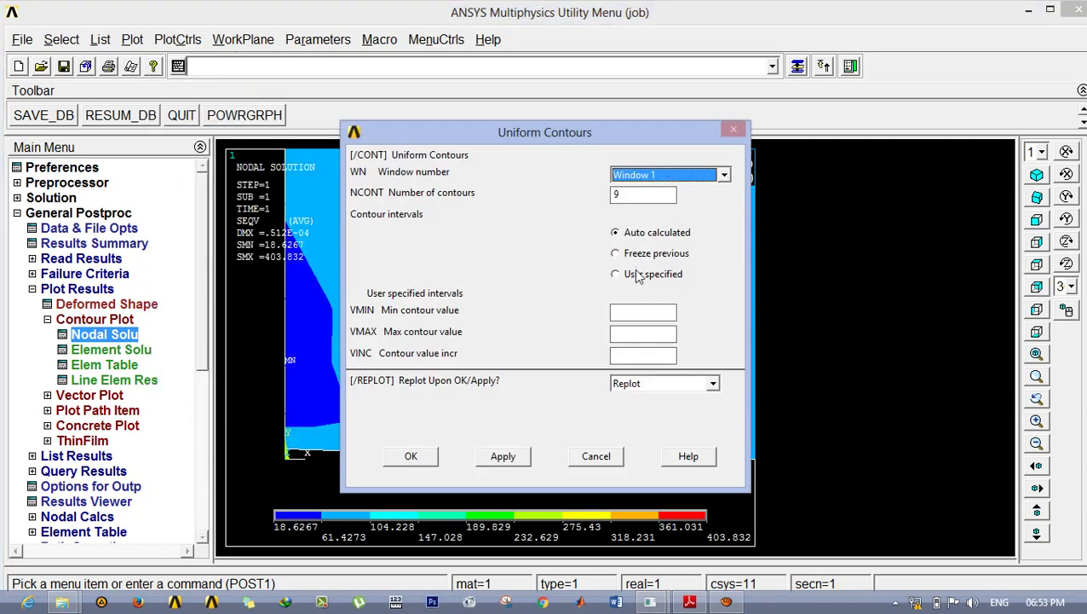
pyautogui.click(638, 275)
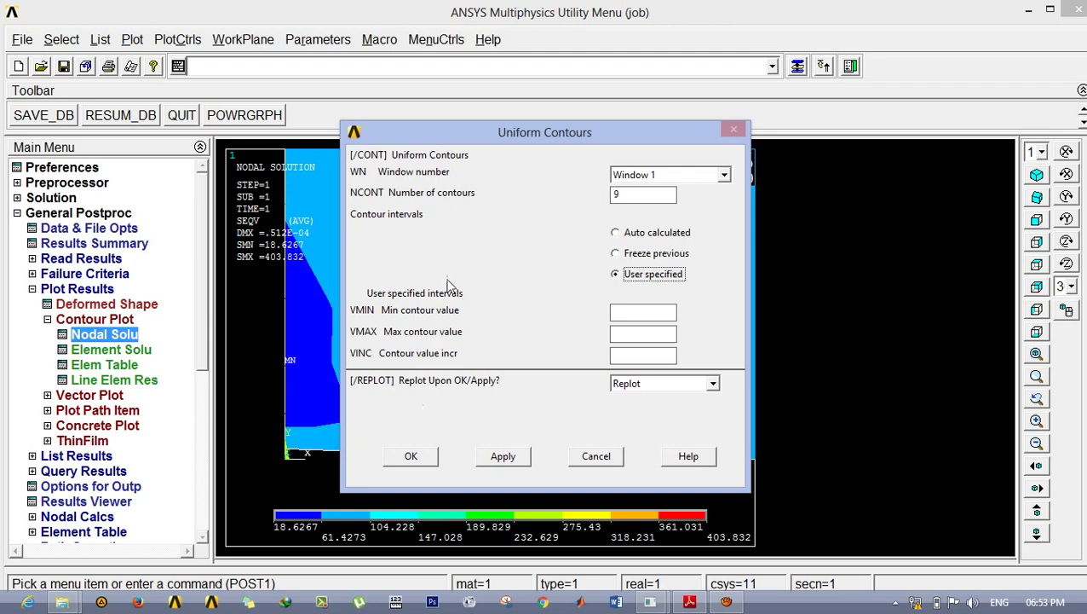
pyautogui.moveTo(492, 134); pyautogui.dragTo(717, 144)
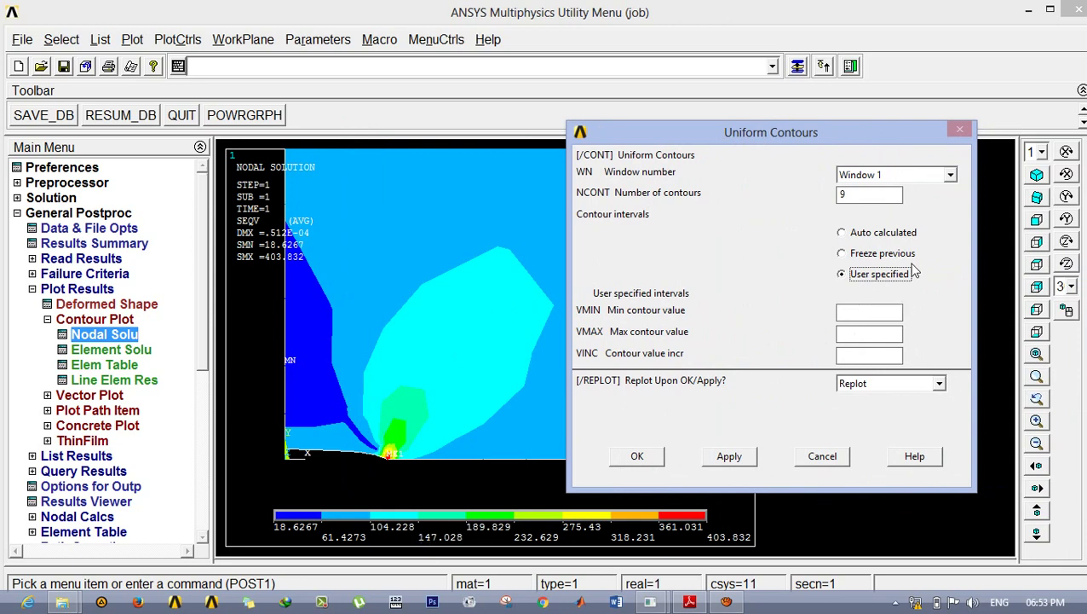
pyautogui.click(873, 311)
pyautogui.click(848, 332)
pyautogui.write('404')
pyautogui.click(723, 458)
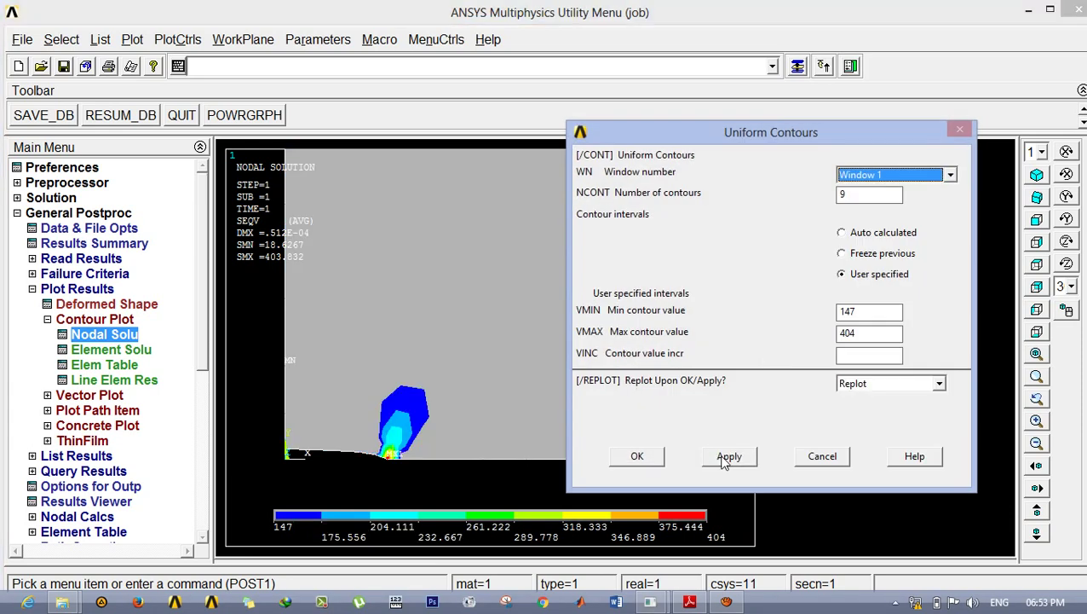
pyautogui.click(822, 457)
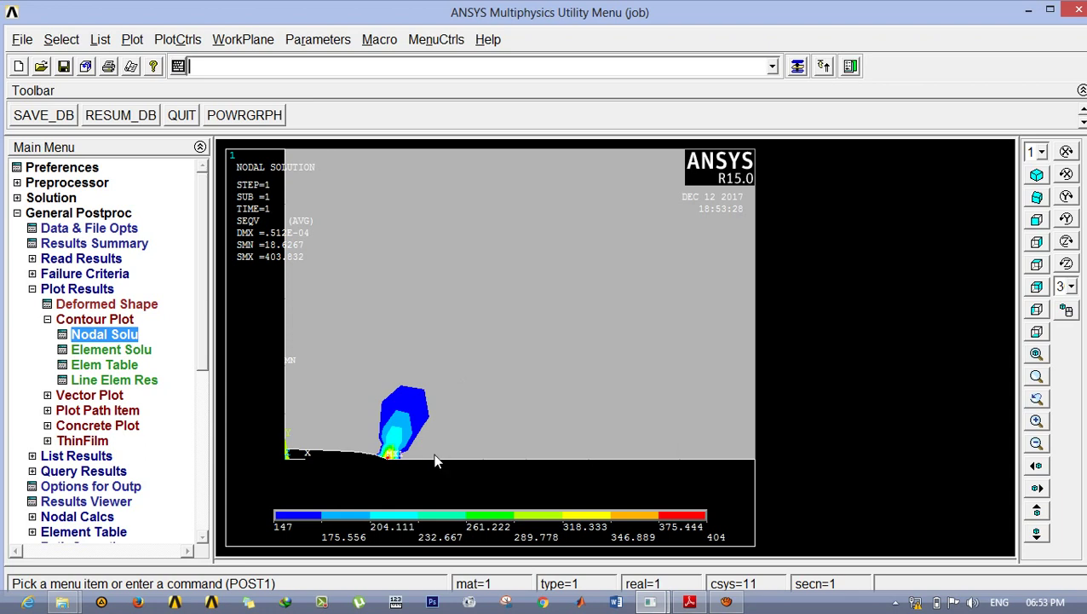
# Step: Turn on node numbers in the von Mises stress plot around the crack tip
pyautogui.click(1037, 488)
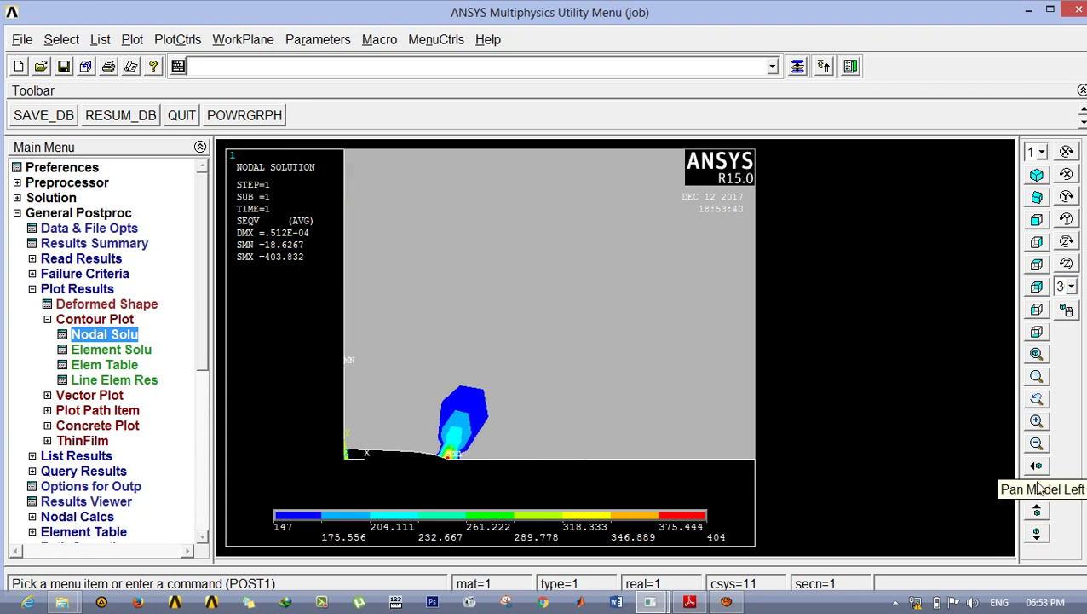
pyautogui.click(1038, 510)
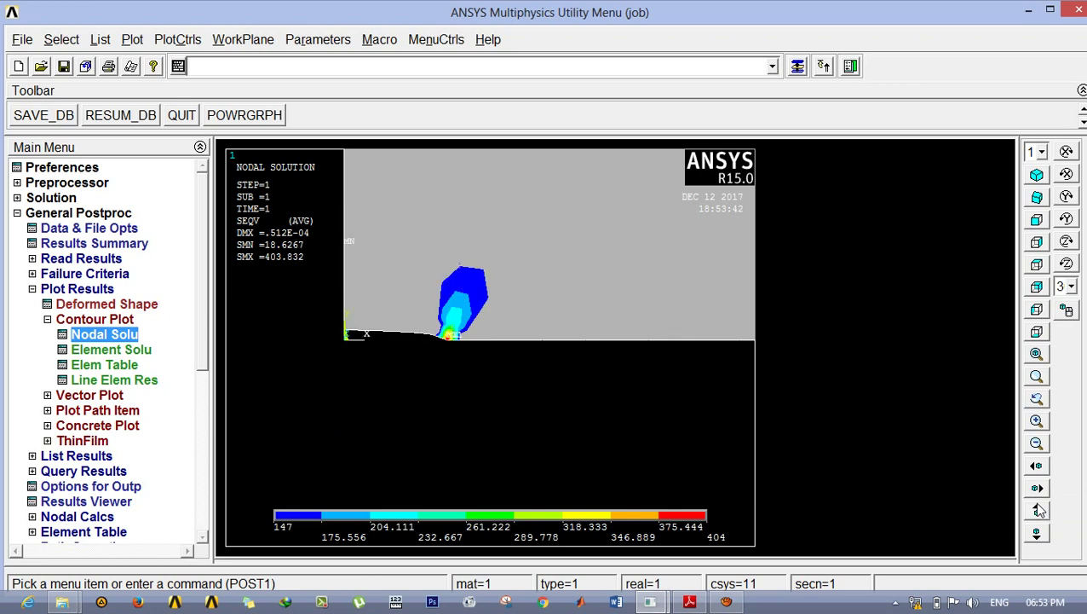
pyautogui.click(1037, 421)
pyautogui.click(1037, 421)
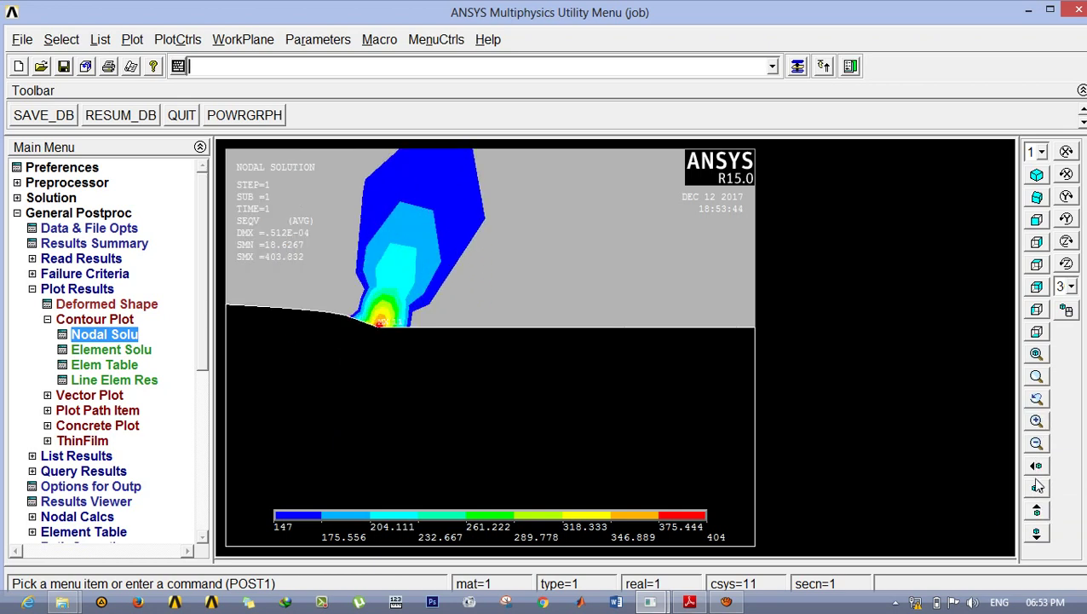
pyautogui.click(1037, 533)
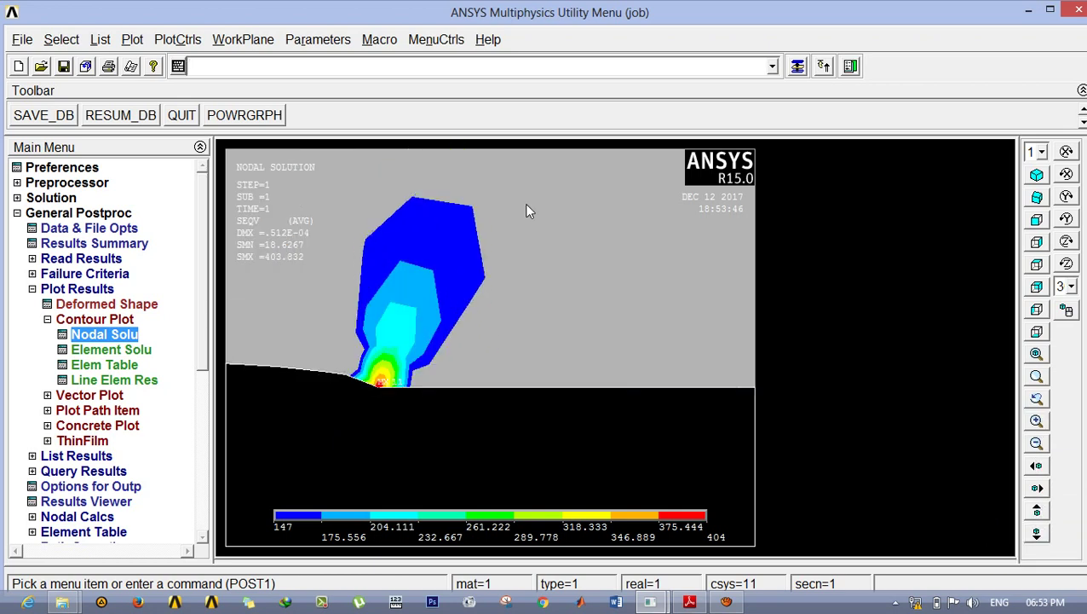
pyautogui.click(171, 39)
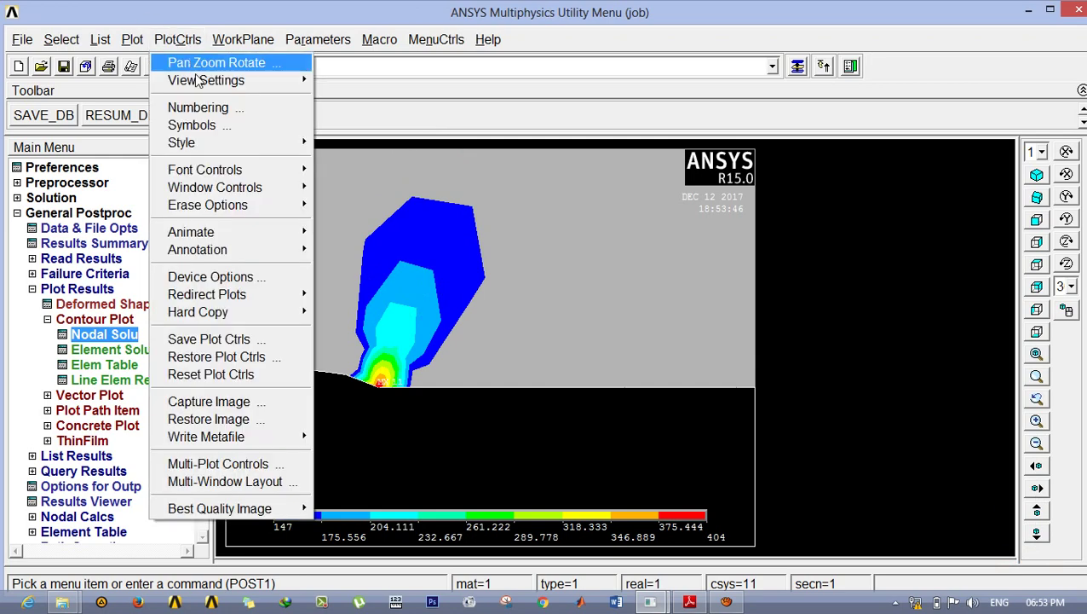
pyautogui.click(256, 108)
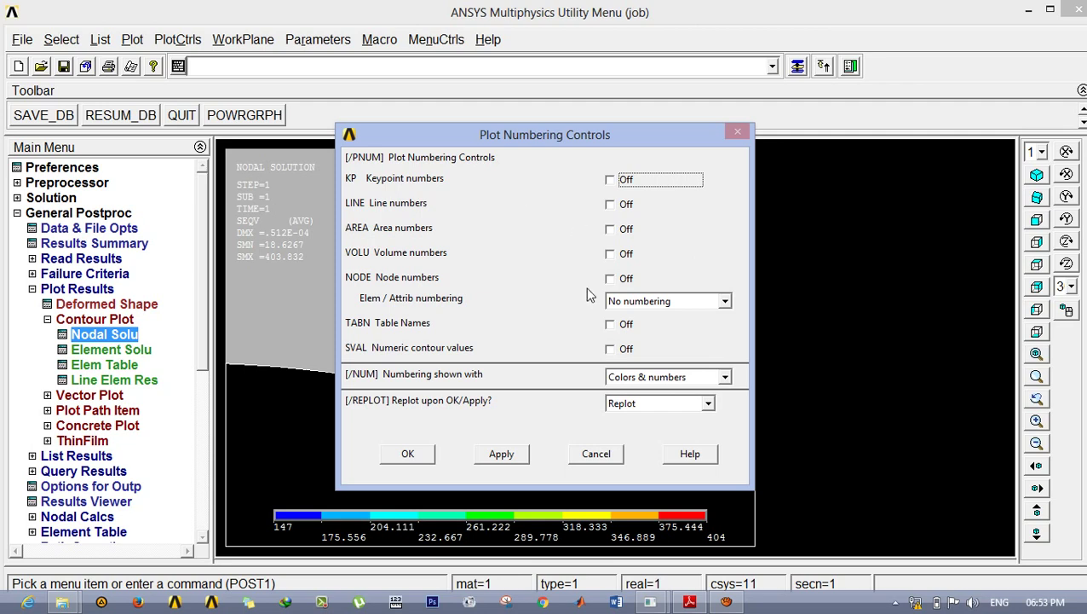
pyautogui.click(610, 277)
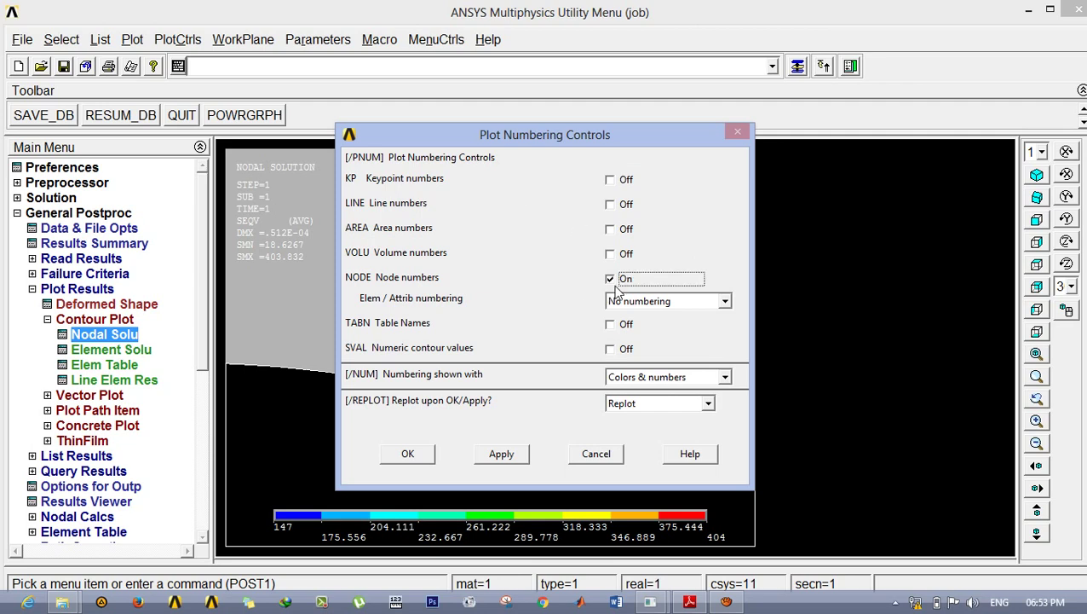
pyautogui.click(409, 453)
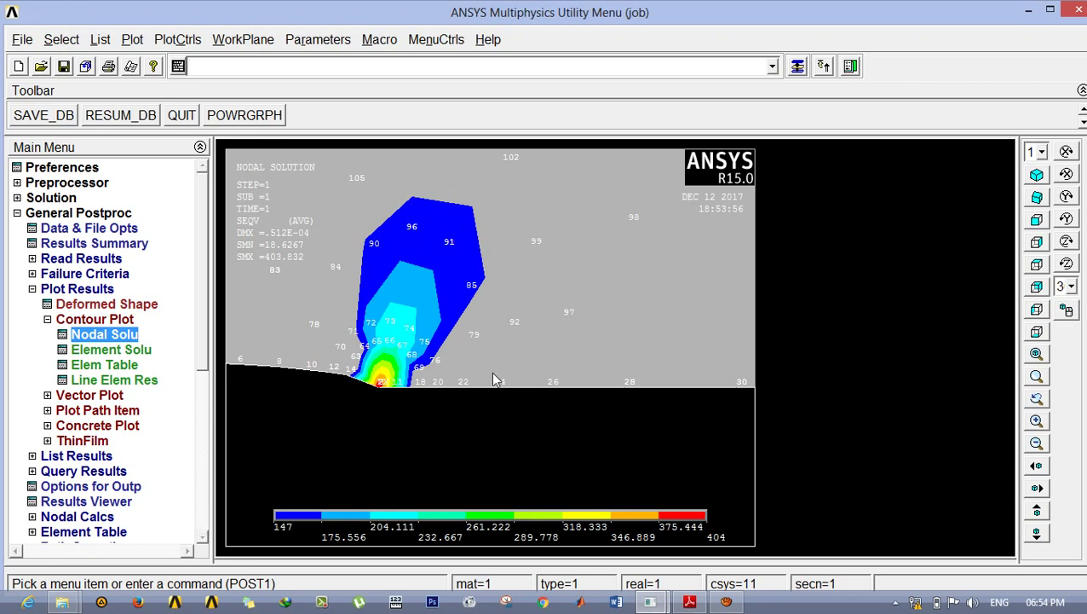
# Step: List the nodal solution for von Mises stress, with the contour plot framed closely around the crack tip
pyautogui.click(1038, 488)
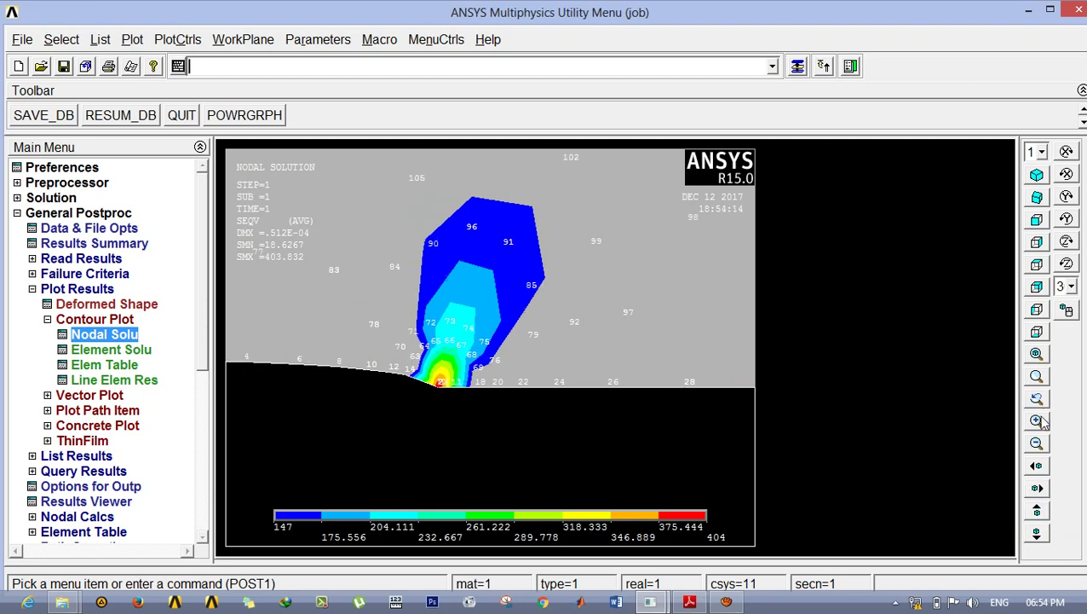
pyautogui.click(1038, 421)
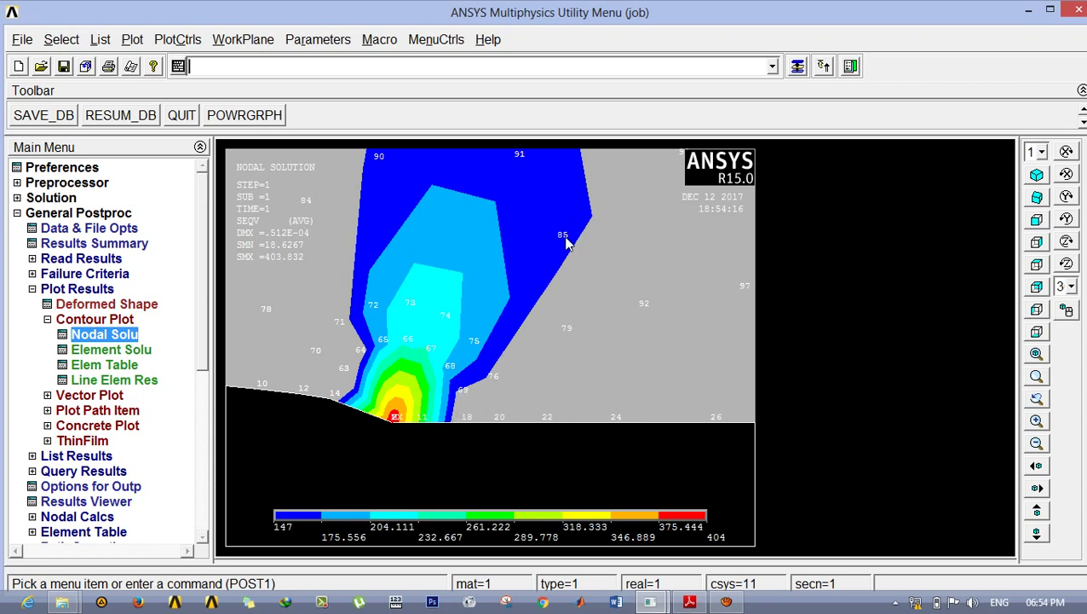
pyautogui.click(1036, 534)
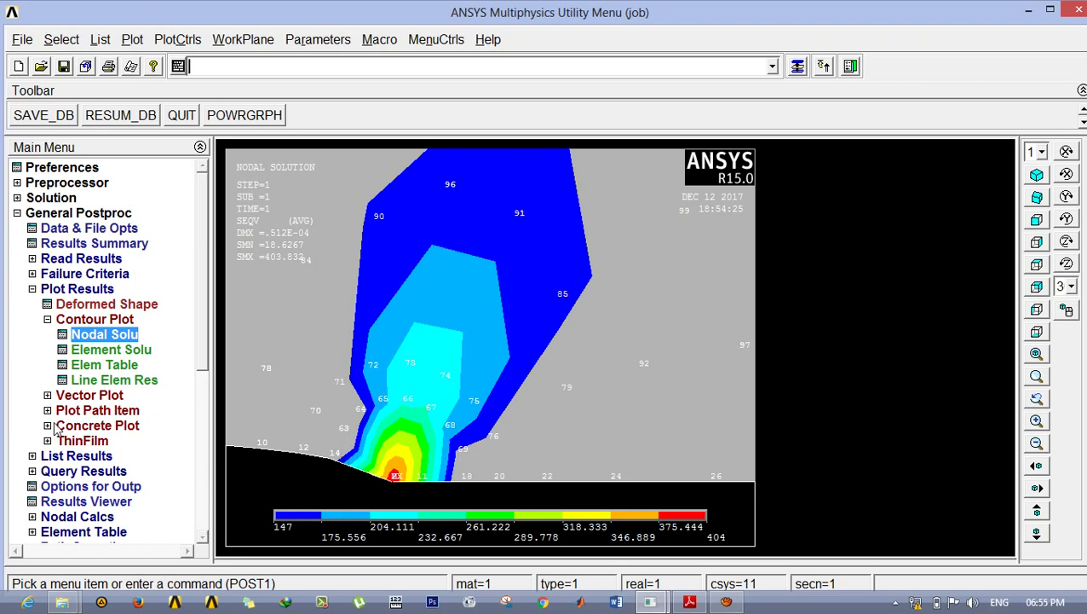
pyautogui.click(60, 457)
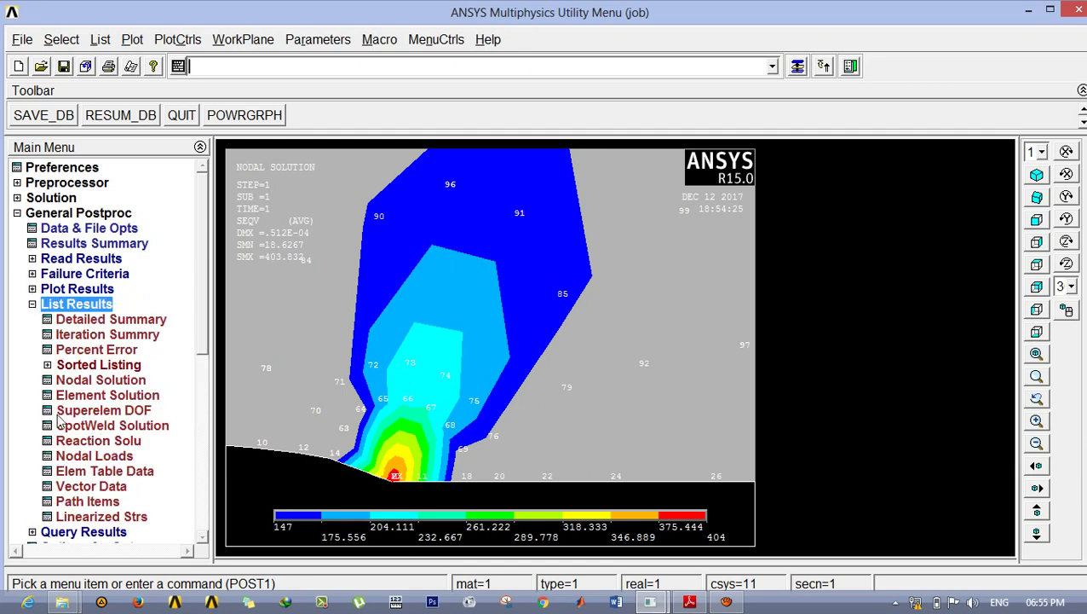
pyautogui.click(104, 380)
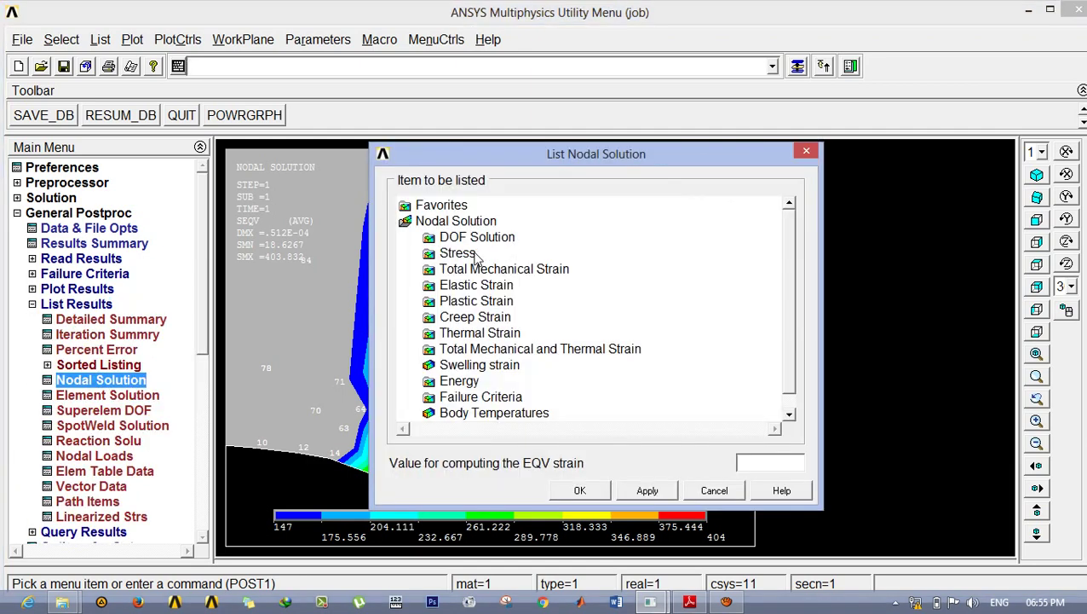
pyautogui.click(470, 253)
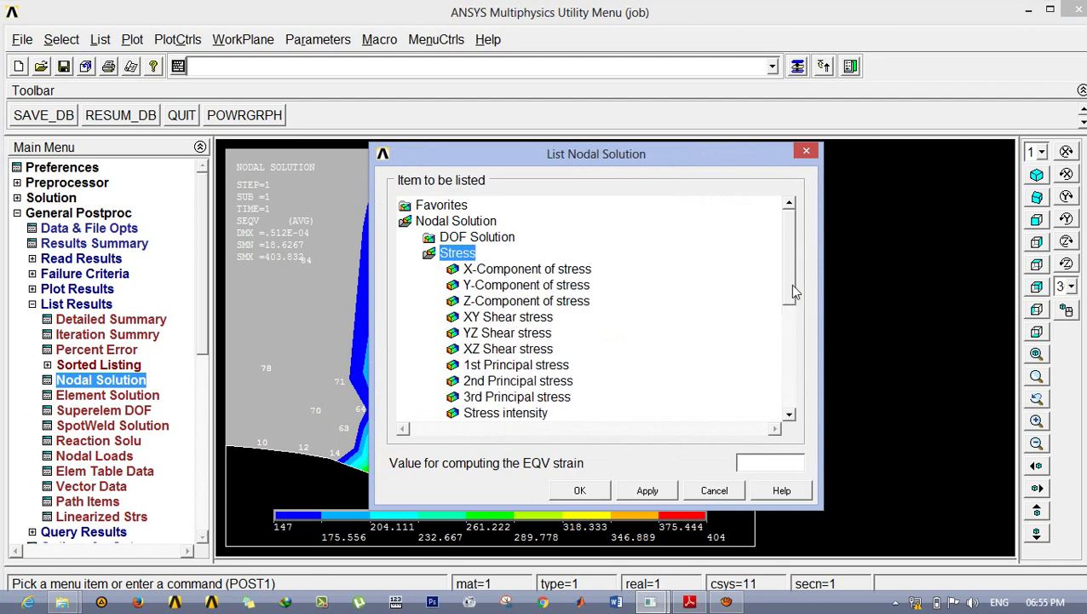
pyautogui.moveTo(795, 293); pyautogui.dragTo(774, 343)
pyautogui.click(517, 300)
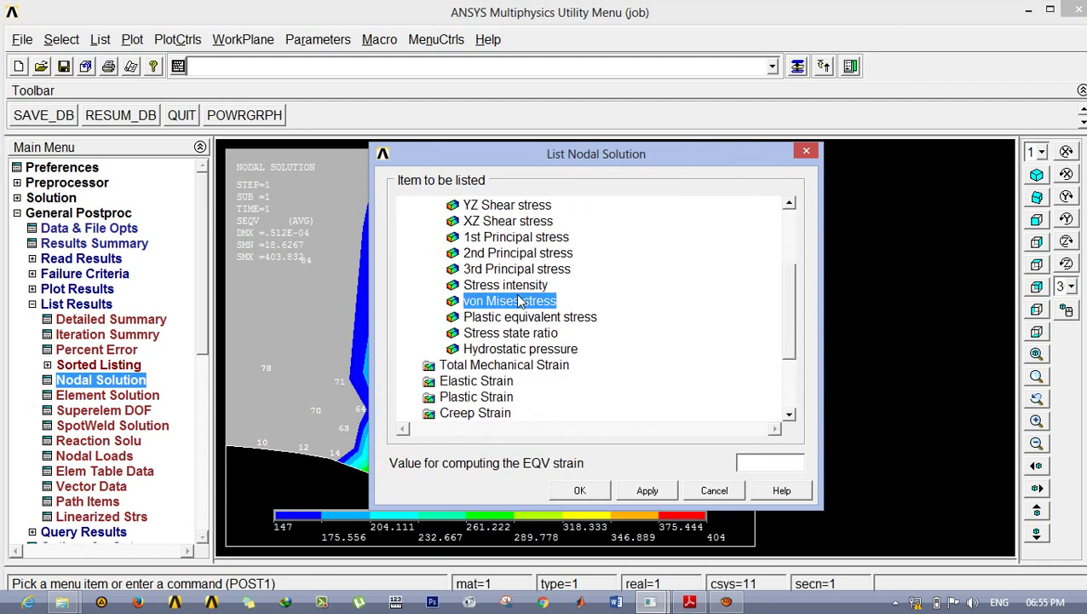
pyautogui.click(579, 490)
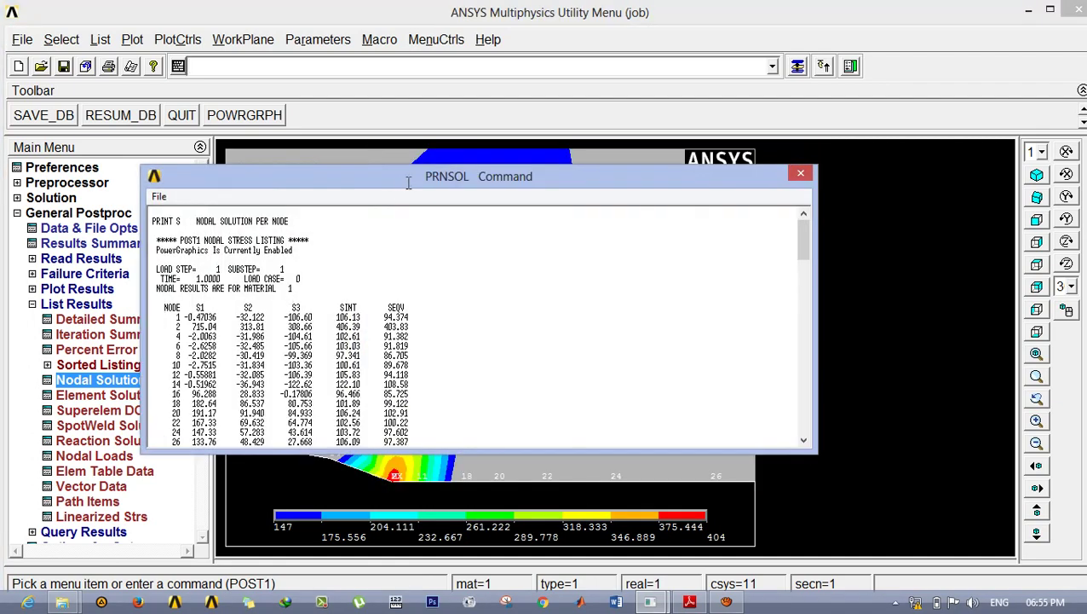
# Step: Read the nodal stress listing for the nodes around the crack tip, keeping the plot in sight, and close it
pyautogui.moveTo(411, 178); pyautogui.dragTo(521, 84)
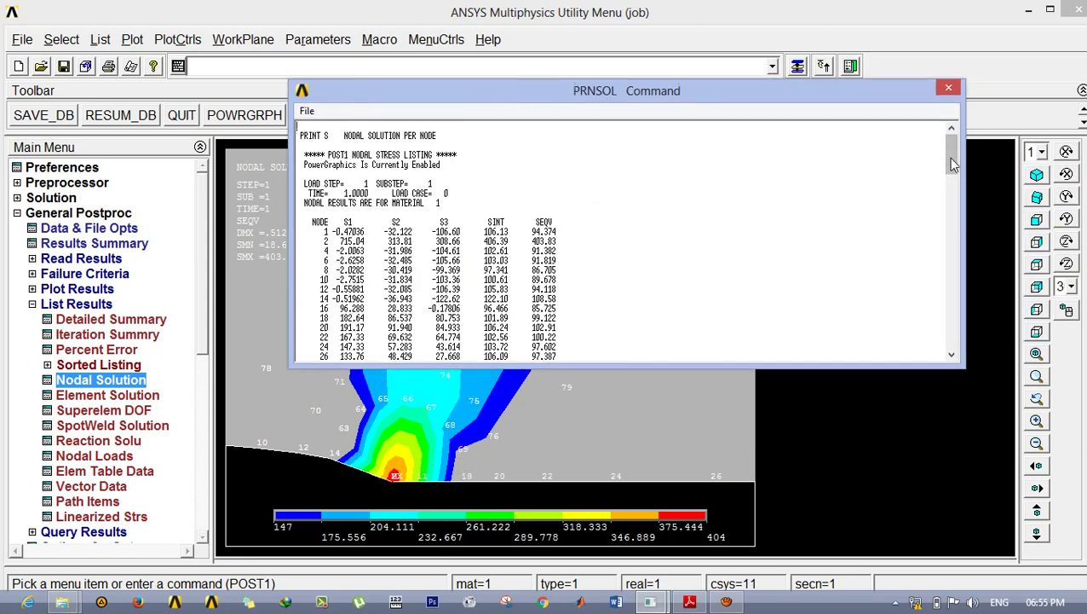
pyautogui.moveTo(953, 165); pyautogui.dragTo(953, 202)
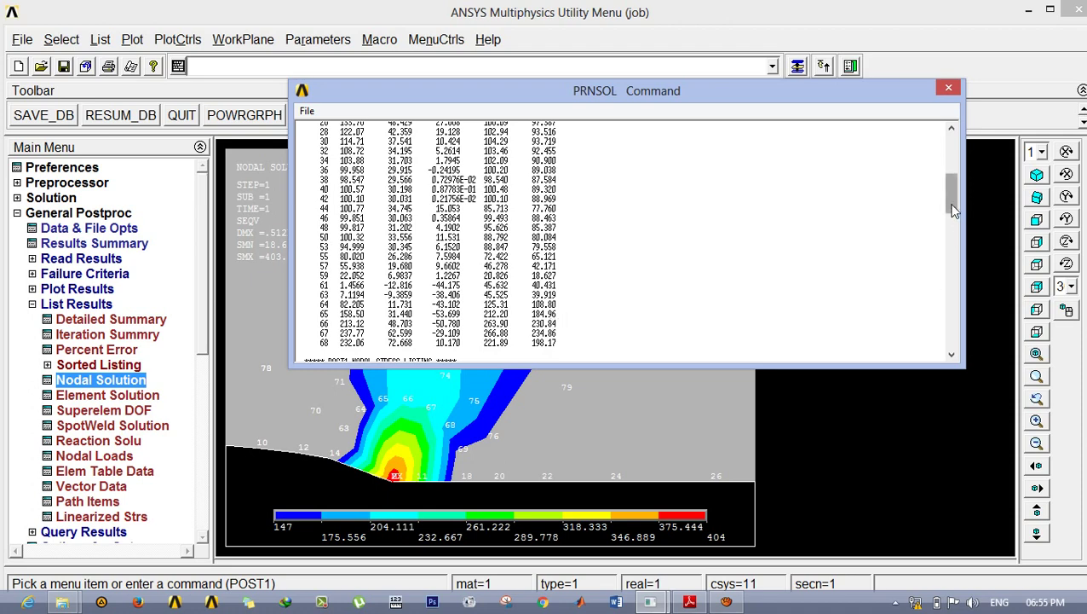
pyautogui.moveTo(953, 210); pyautogui.dragTo(954, 203)
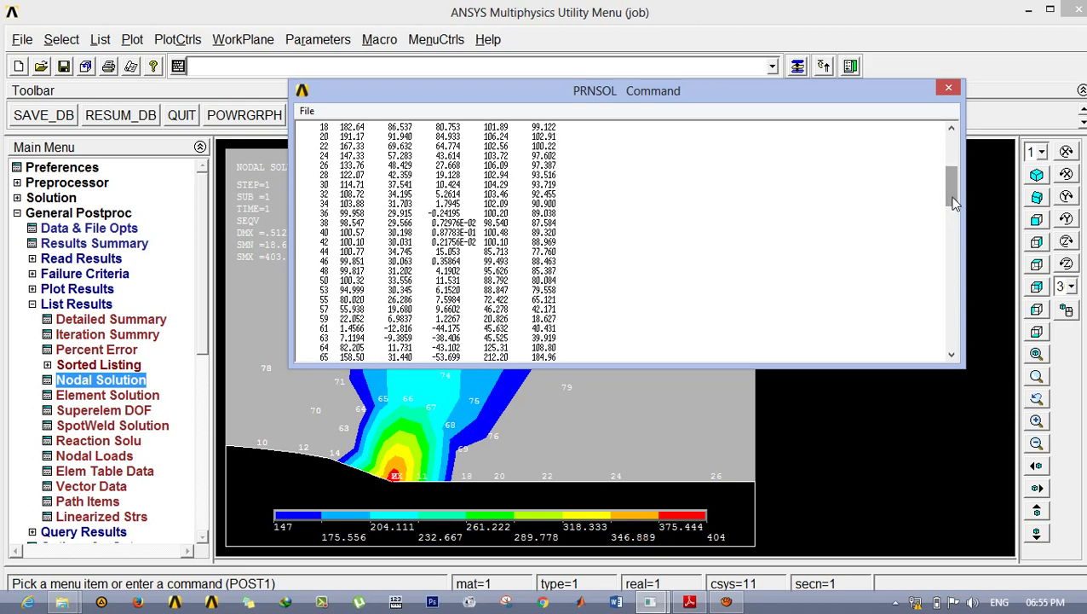
pyautogui.scroll(-5, 955, 202)
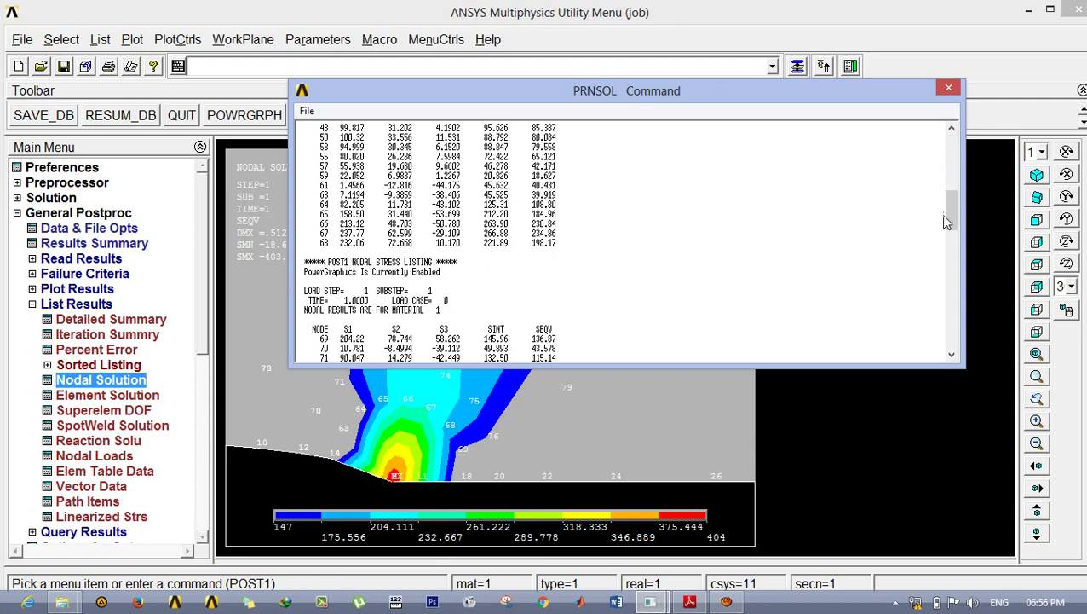
pyautogui.moveTo(948, 218); pyautogui.dragTo(955, 236)
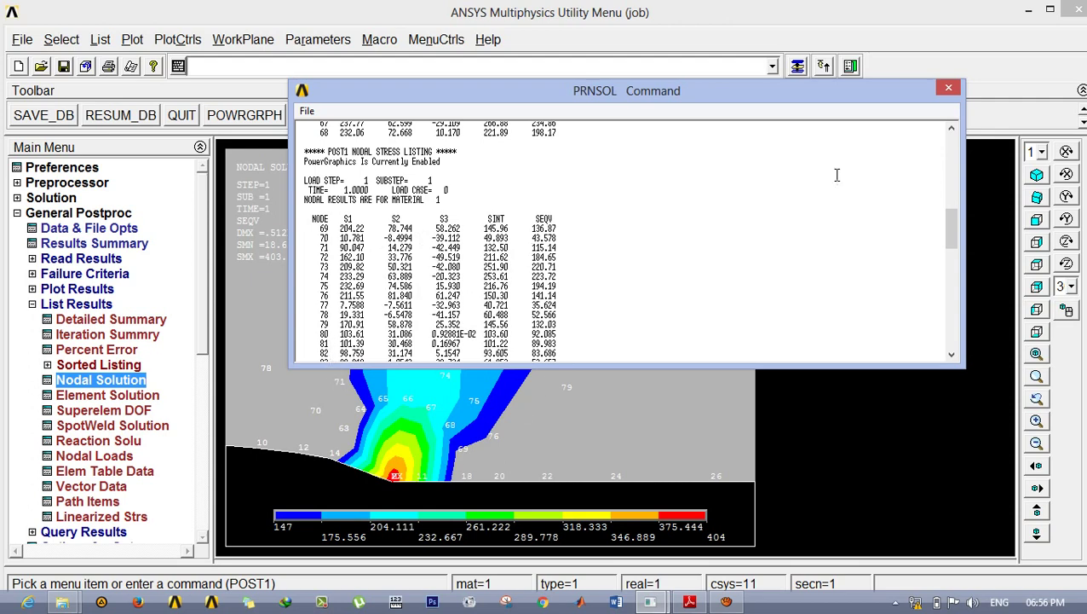
pyautogui.click(947, 87)
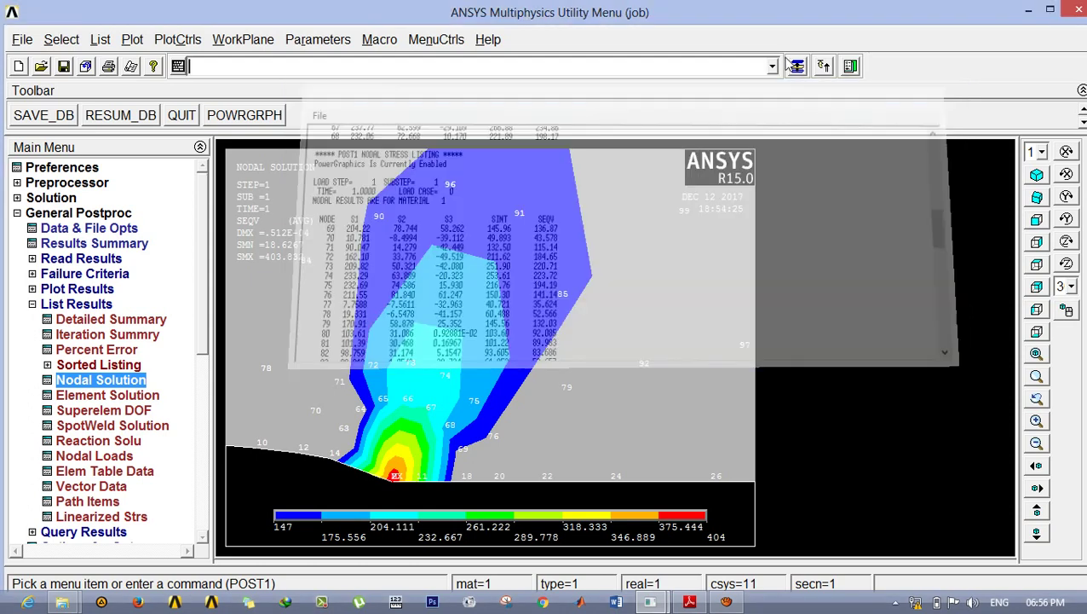
# Step: List the nodes with coordinates only, sorted by node number, and place the listing clear of the crack tip
pyautogui.click(133, 40)
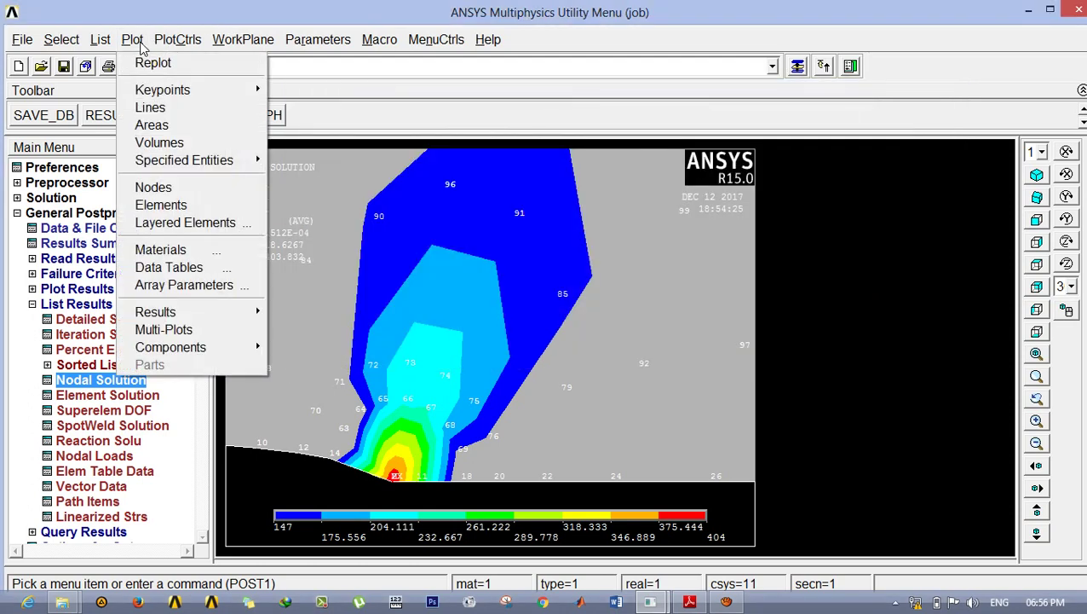
pyautogui.click(102, 43)
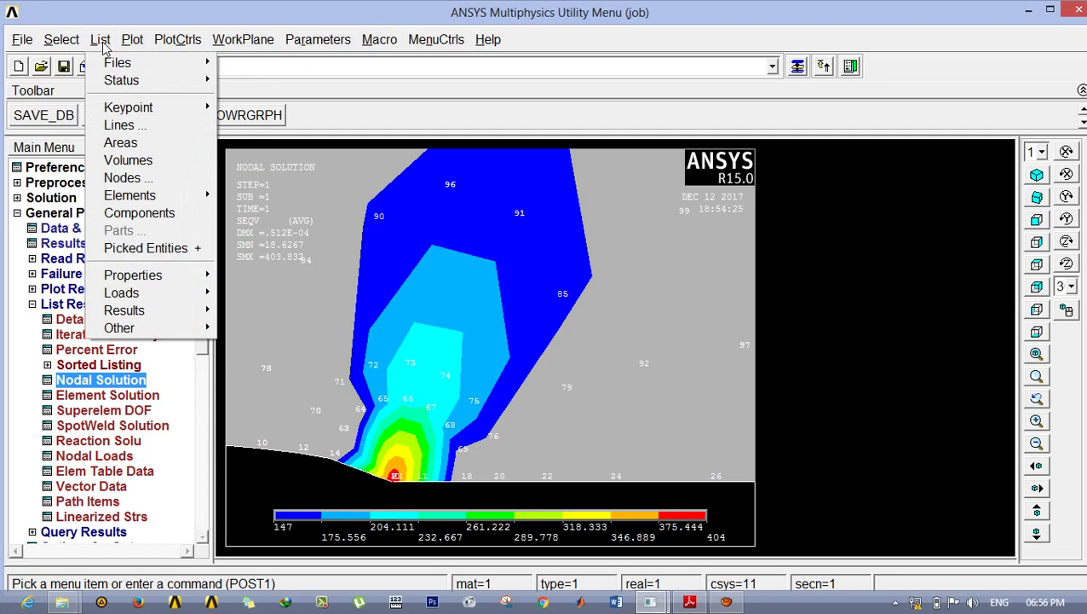
pyautogui.click(124, 177)
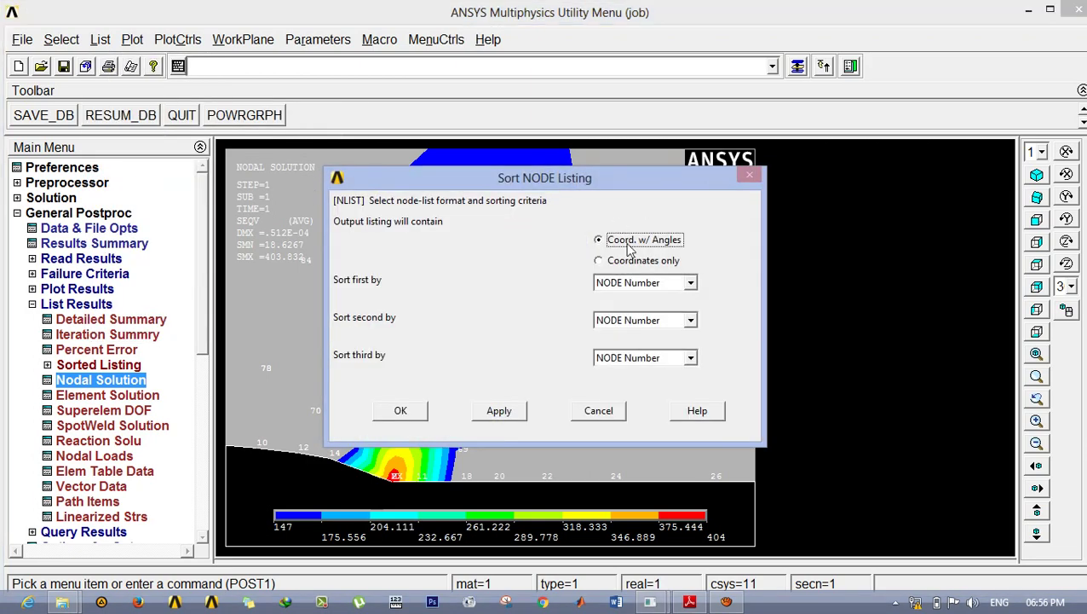
pyautogui.click(635, 265)
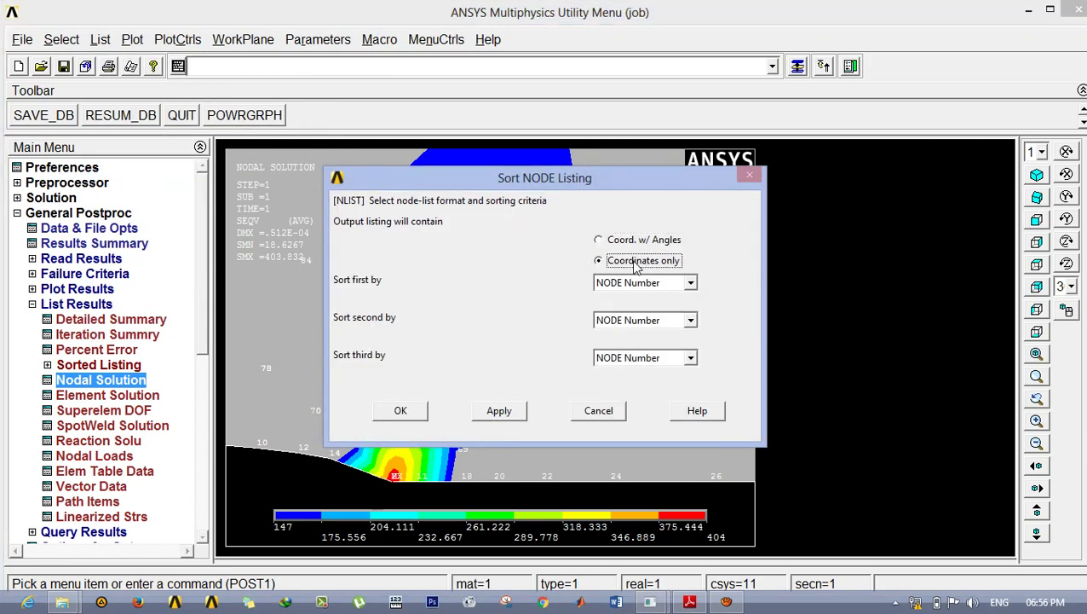
pyautogui.click(635, 286)
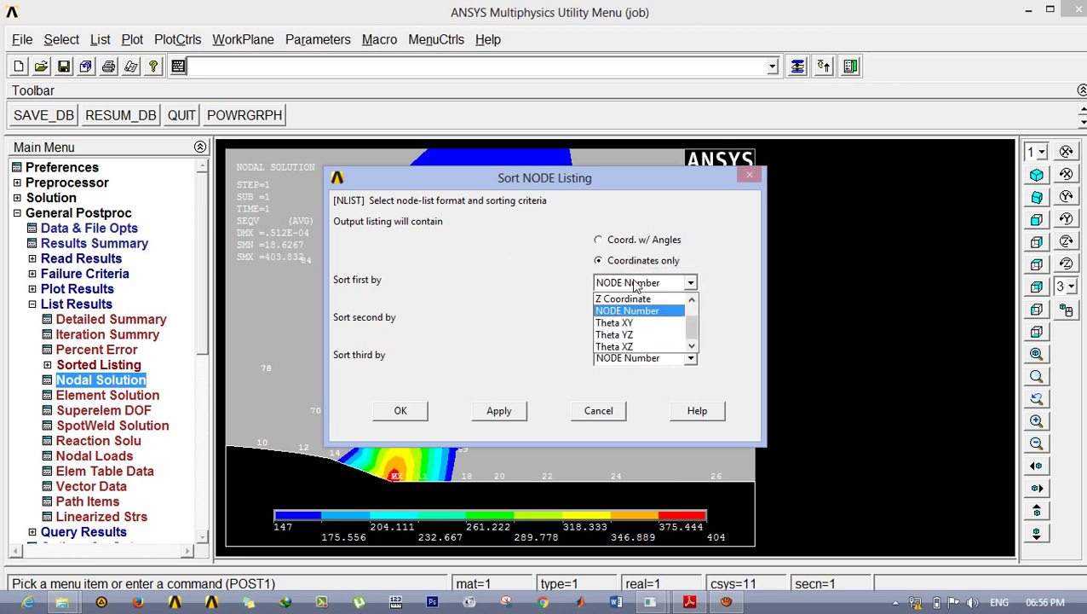
pyautogui.click(635, 286)
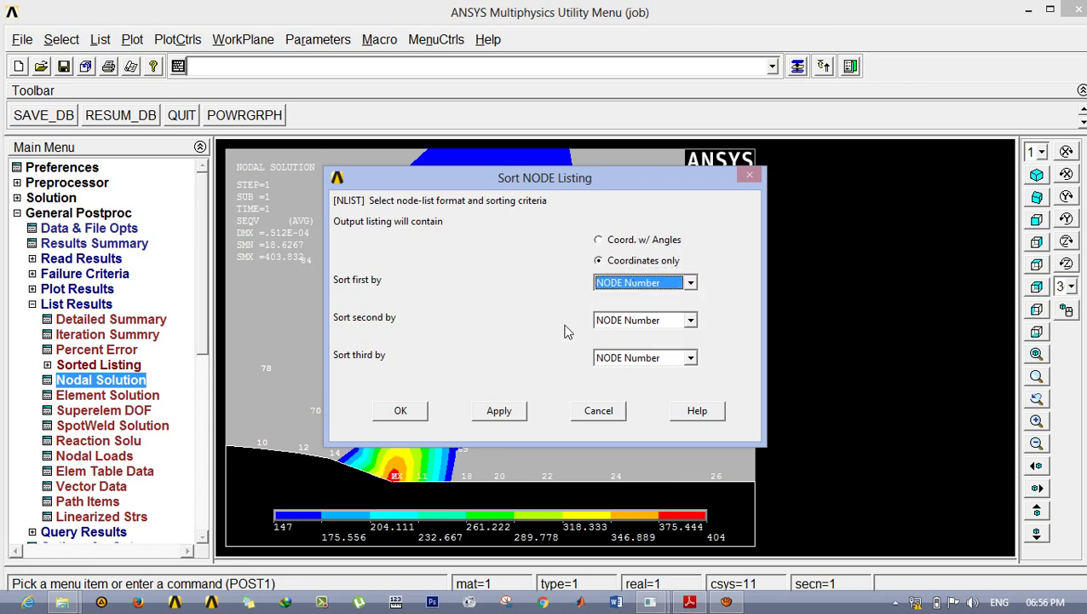
pyautogui.click(413, 410)
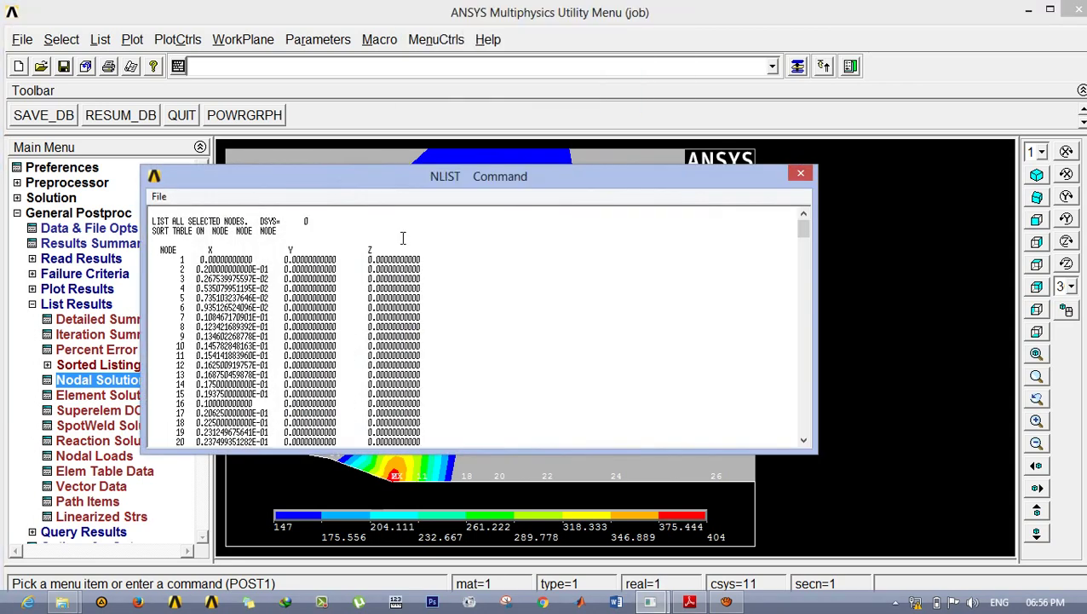
pyautogui.moveTo(409, 185); pyautogui.dragTo(745, 97)
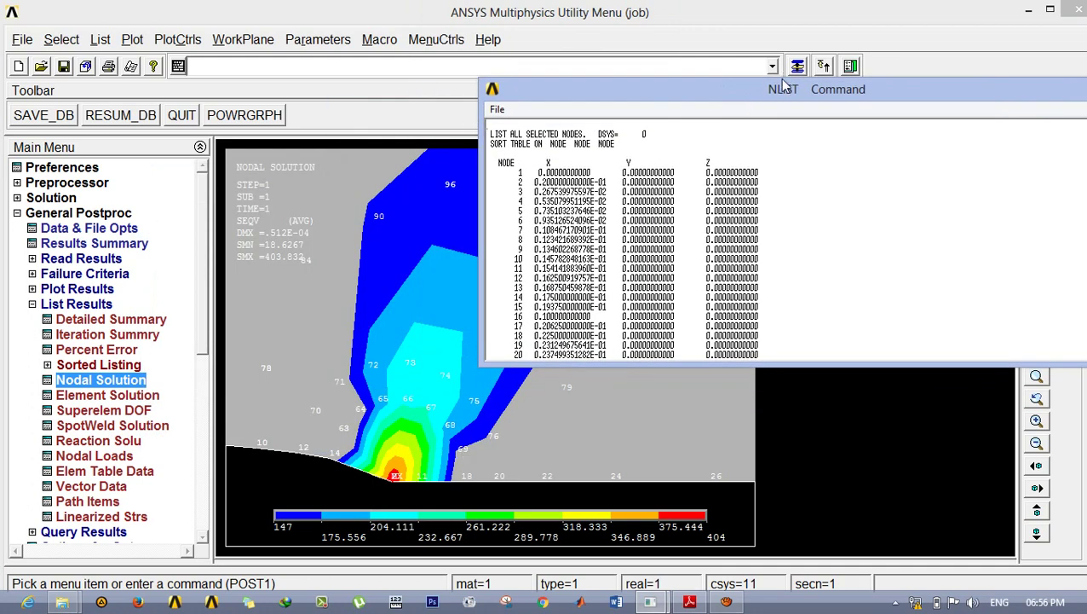
pyautogui.moveTo(782, 95); pyautogui.dragTo(626, 92)
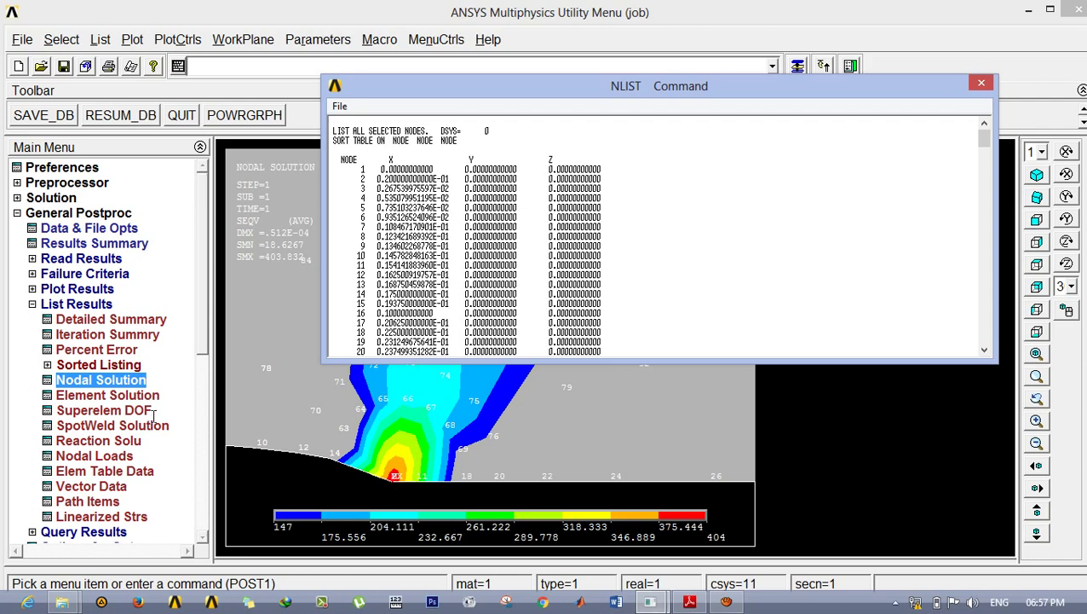
# Step: Examine the node numbers along the crack face and around the crack tip alongside the coordinate listing
pyautogui.click(1039, 469)
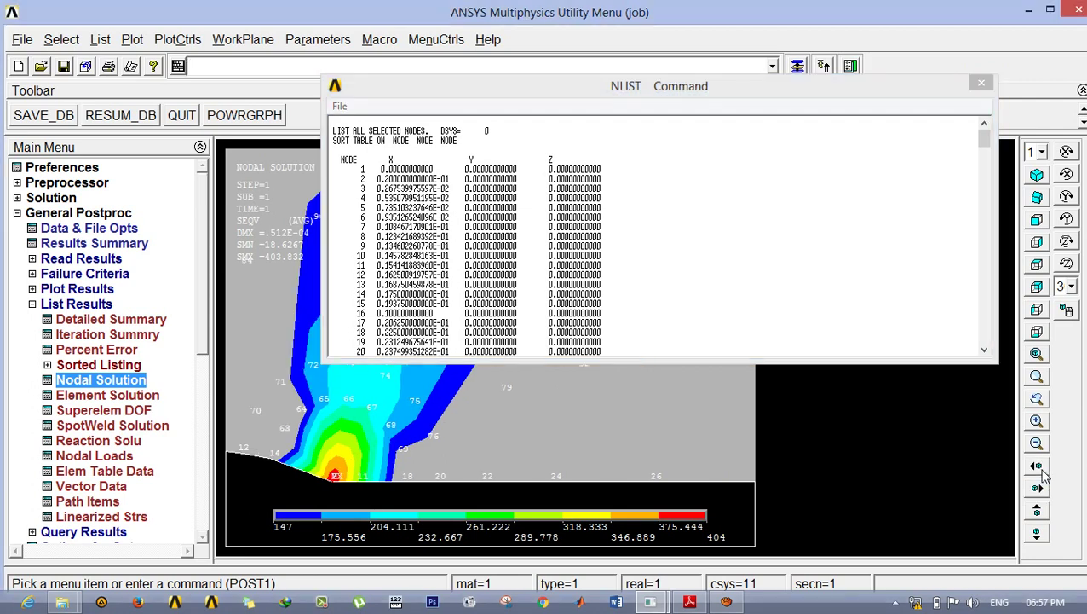
pyautogui.click(1039, 468)
pyautogui.click(1039, 468)
pyautogui.click(1040, 491)
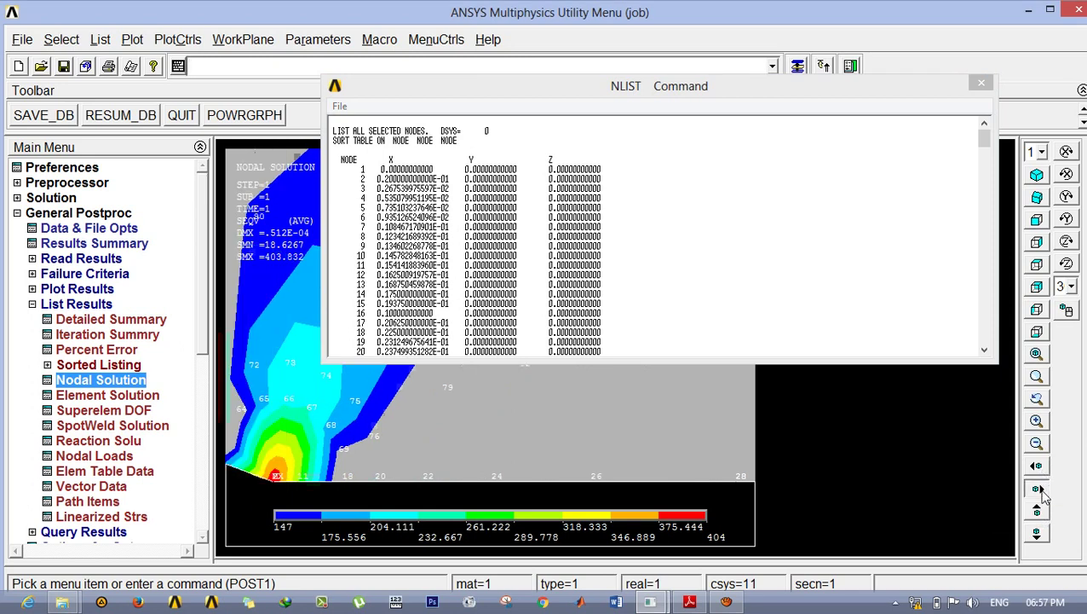
pyautogui.click(1040, 491)
pyautogui.click(1040, 491)
pyautogui.click(1040, 491)
pyautogui.click(1040, 491)
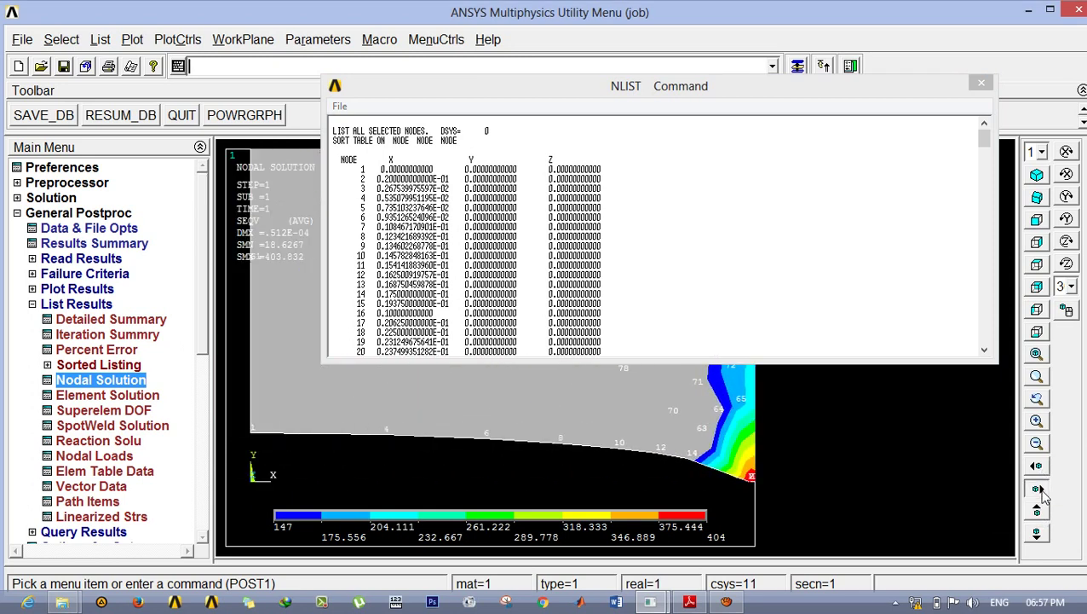
pyautogui.click(1041, 491)
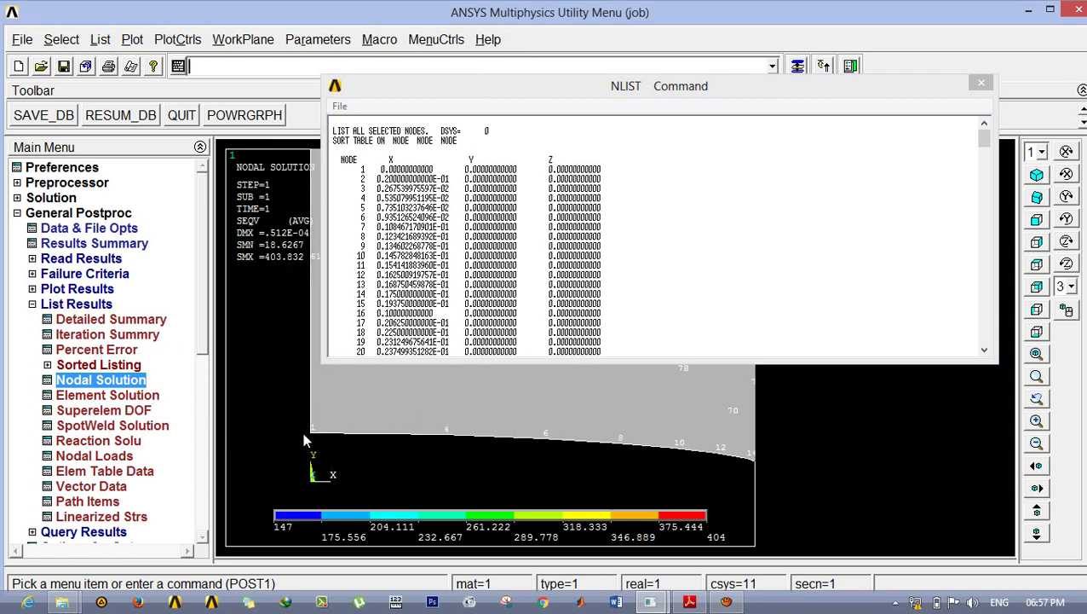
pyautogui.click(1040, 487)
pyautogui.click(1038, 466)
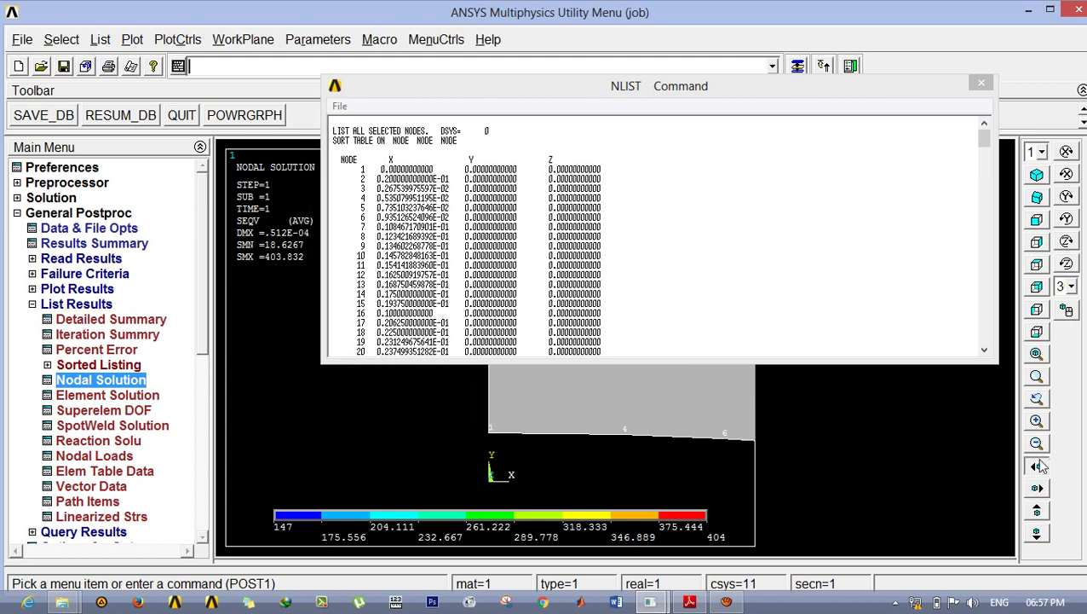
pyautogui.click(1038, 466)
pyautogui.click(1038, 466)
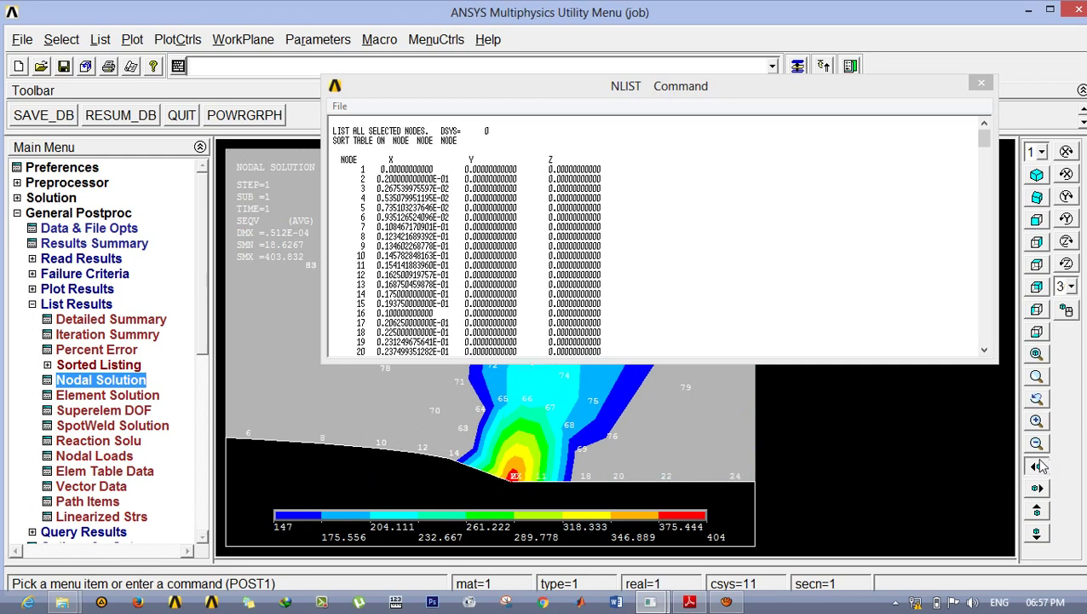
pyautogui.click(1038, 465)
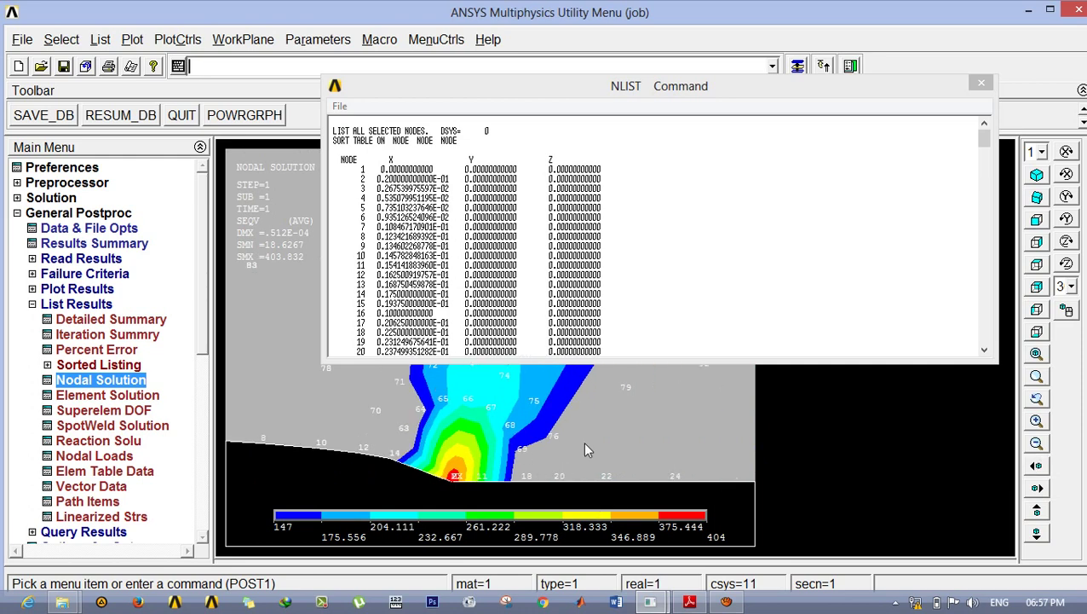
# Step: Read the coordinates of the crack-tip nodes further down the node listing and close it
pyautogui.click(985, 144)
pyautogui.moveTo(985, 143); pyautogui.dragTo(987, 186)
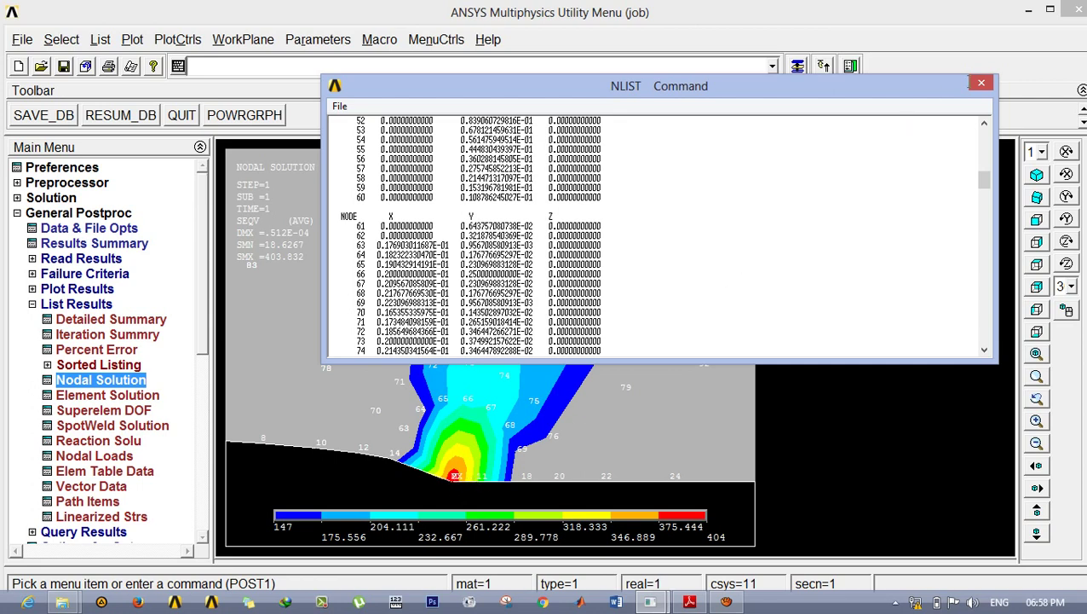
pyautogui.click(983, 82)
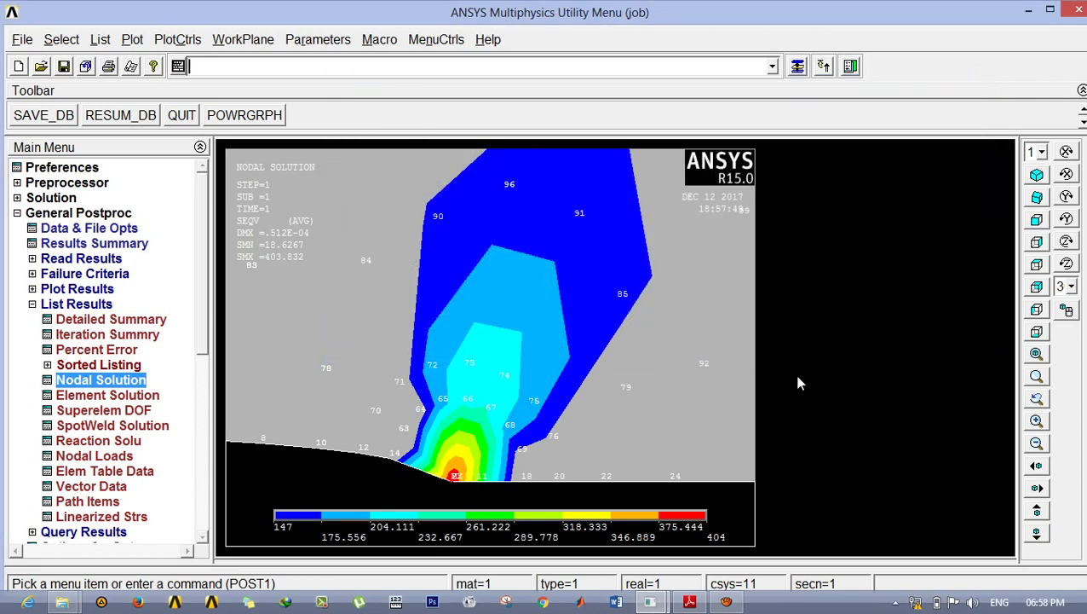
# Step: Show the whole model fitted in the von Mises stress plot
pyautogui.click(1038, 355)
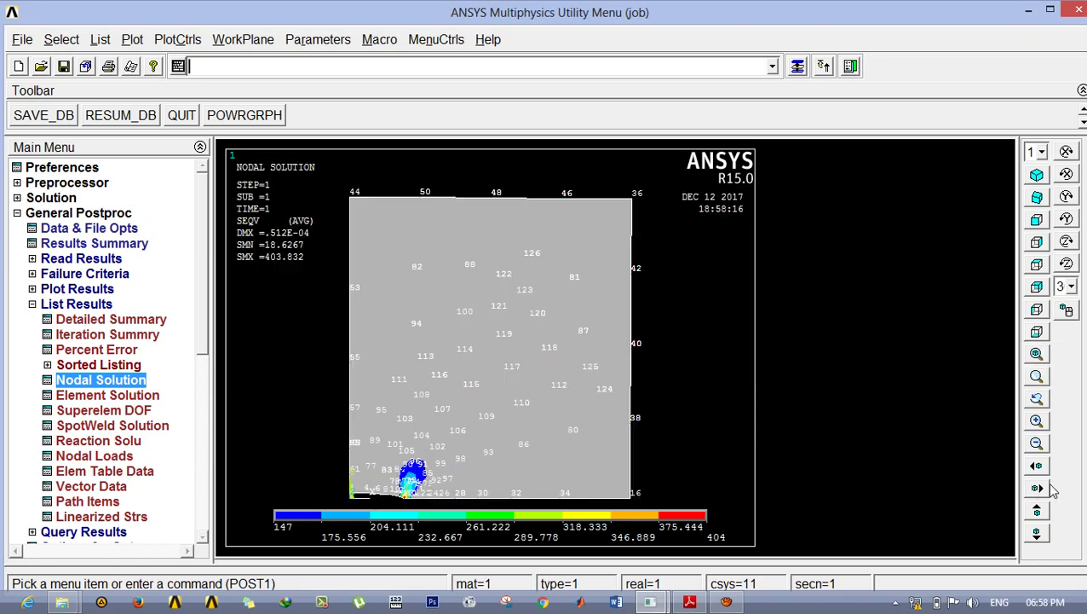
pyautogui.click(1038, 510)
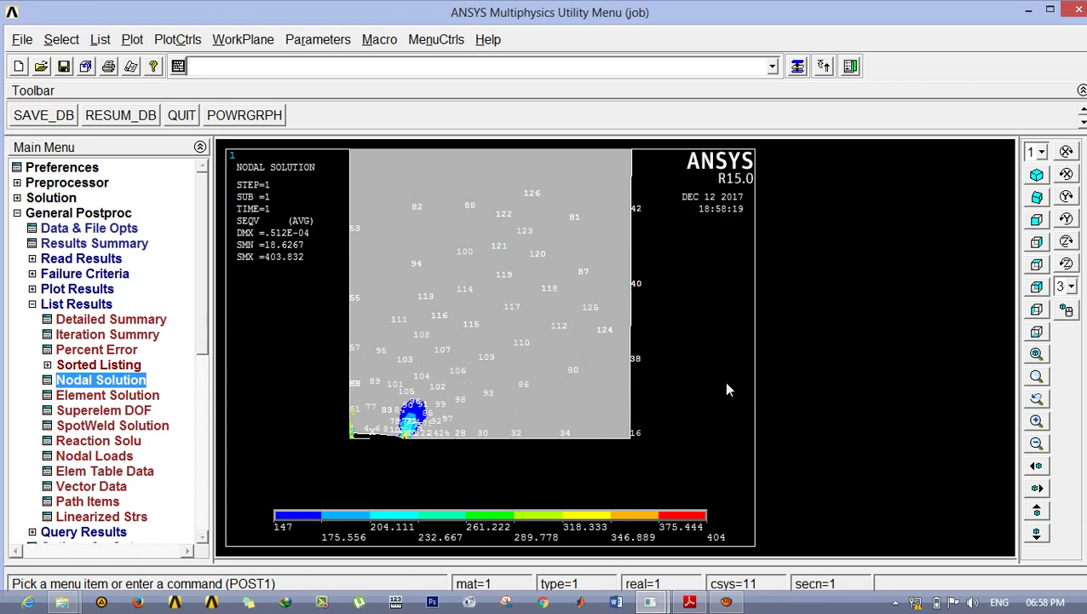
pyautogui.click(1037, 356)
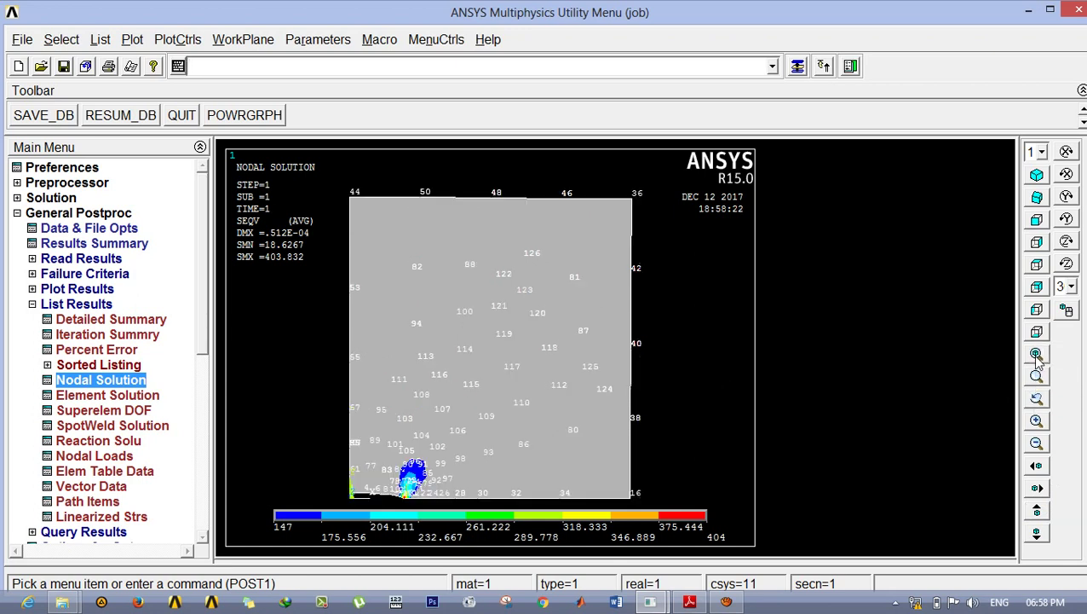
# Step: Expand the von Mises stress plot with a Periodic/Cyclic Symmetry reflection about the XZ plane
pyautogui.click(1037, 509)
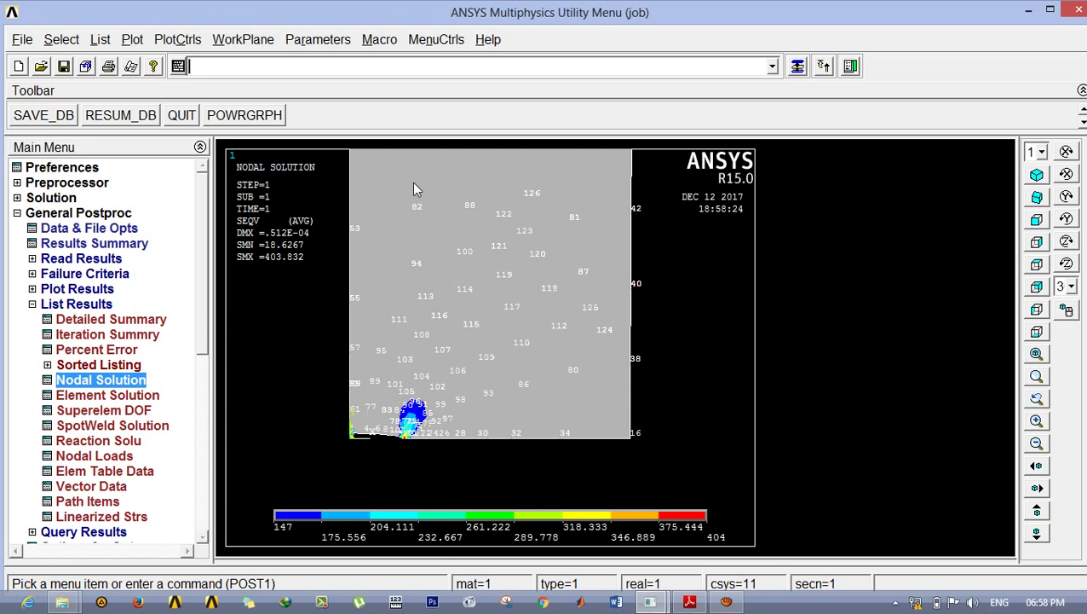
pyautogui.click(220, 41)
pyautogui.moveTo(177, 39)
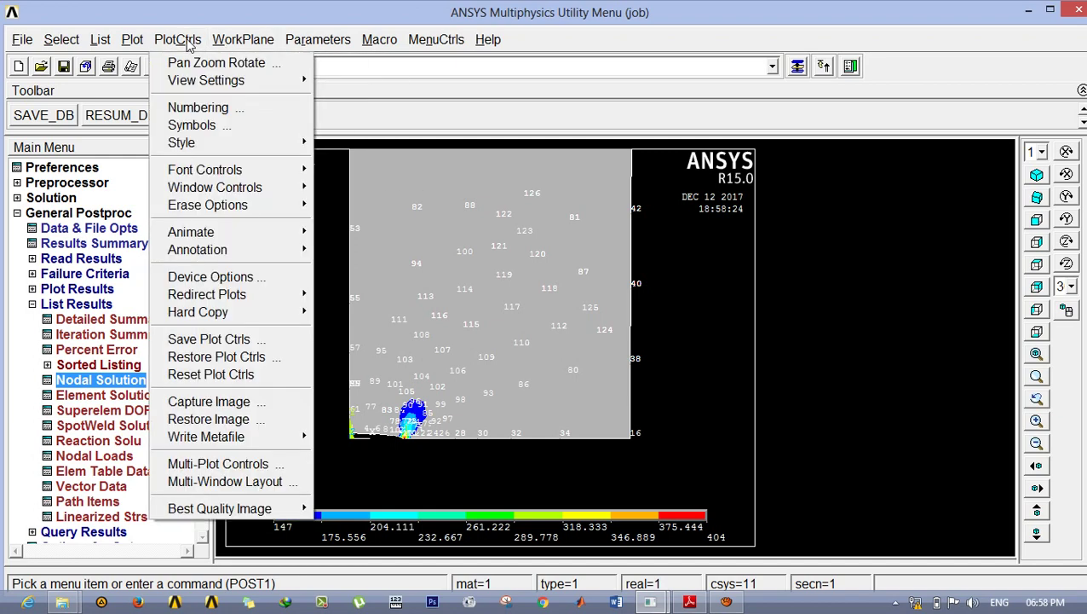
pyautogui.moveTo(255, 143)
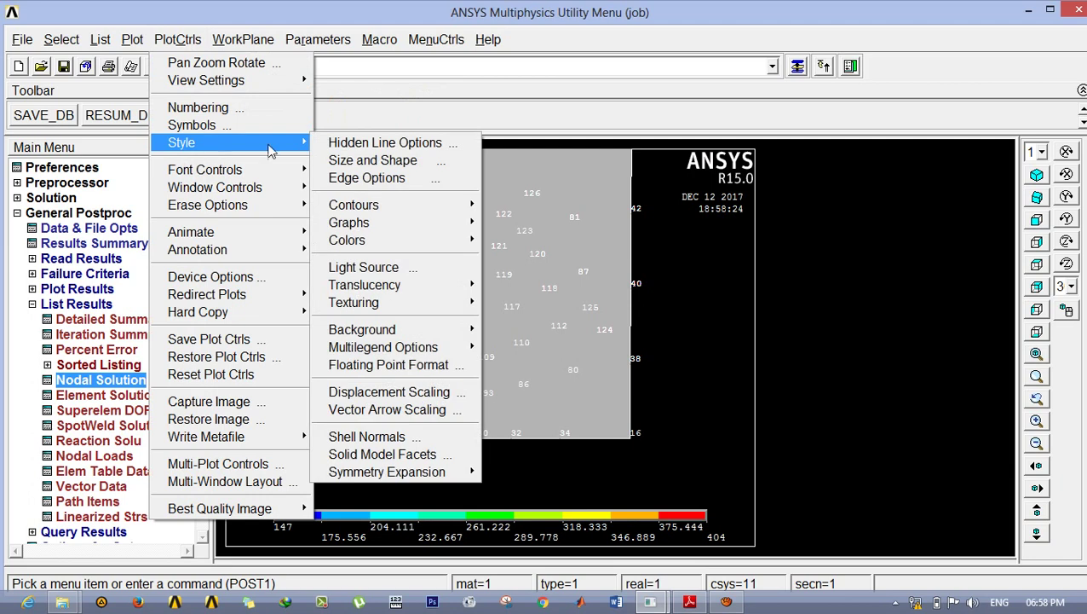
pyautogui.moveTo(428, 473)
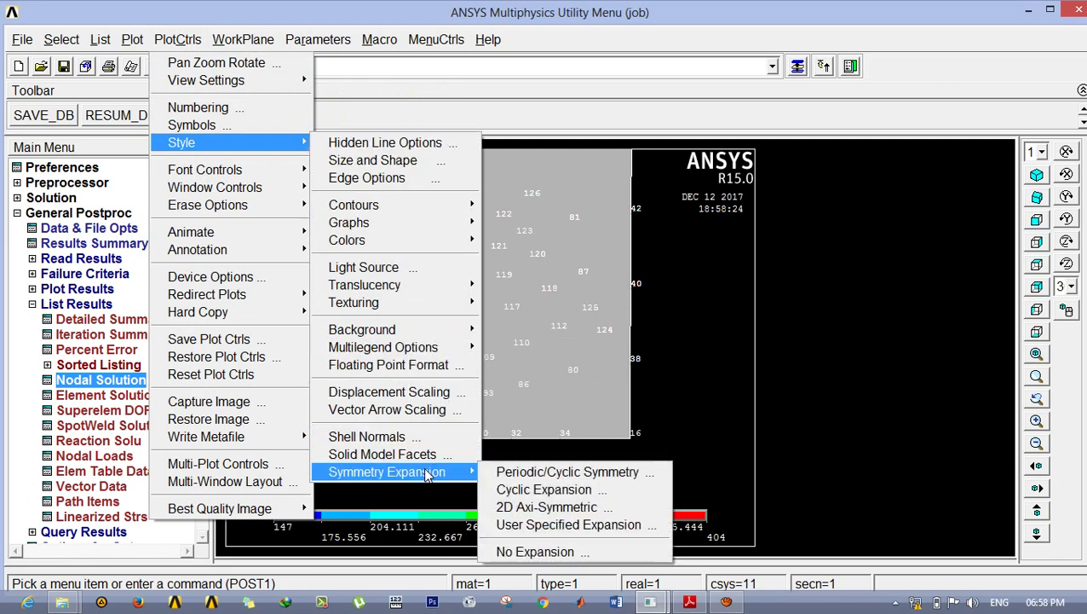
pyautogui.click(556, 474)
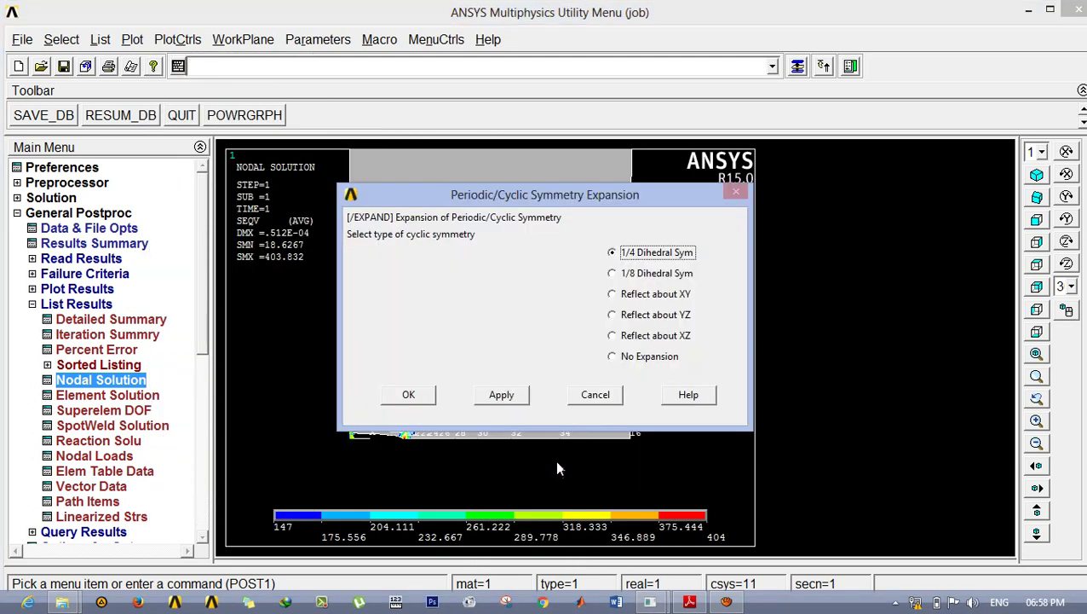
pyautogui.click(650, 335)
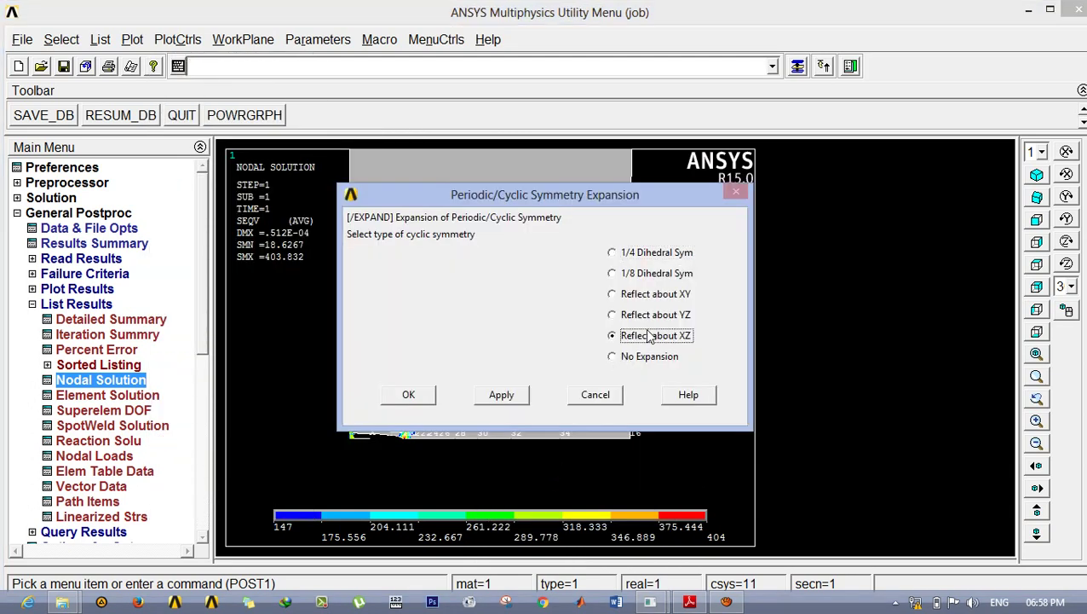
pyautogui.click(424, 399)
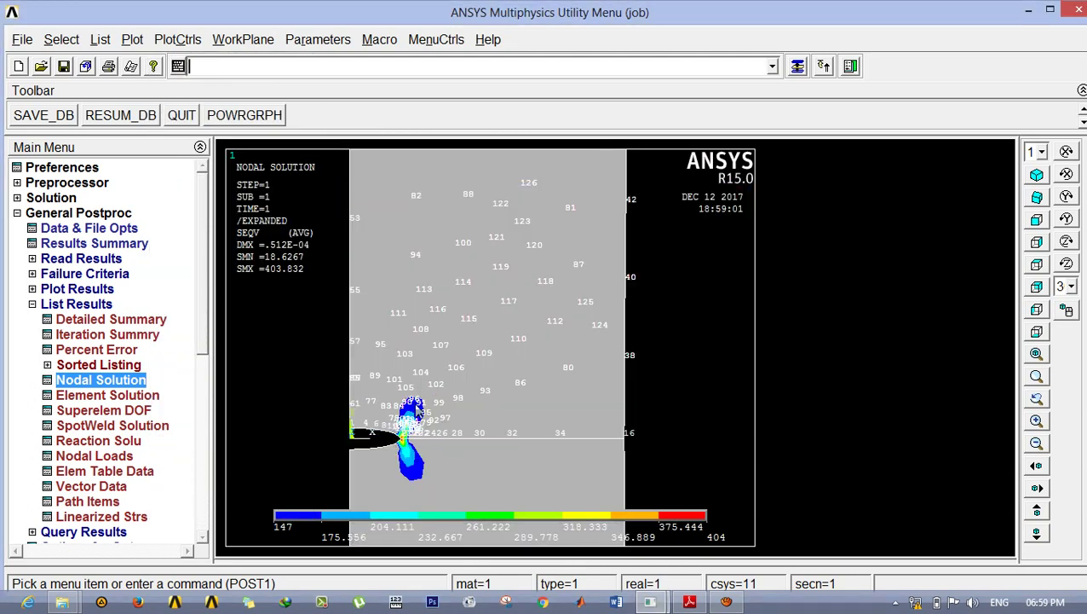
# Step: Turn off node numbers in the plot numbering controls and replot the expanded stress contours
pyautogui.click(177, 40)
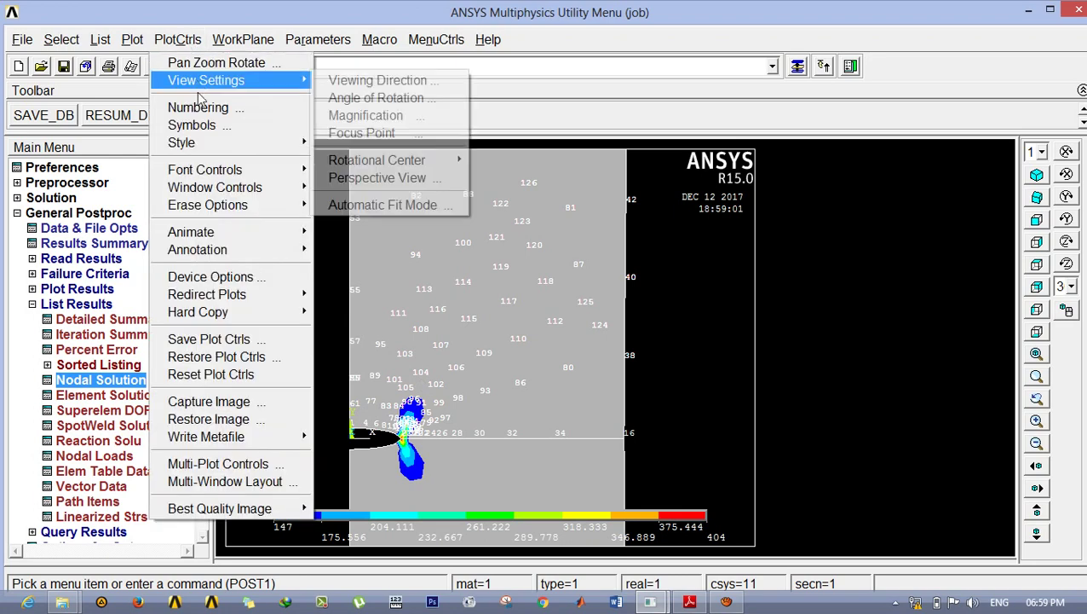
pyautogui.click(226, 106)
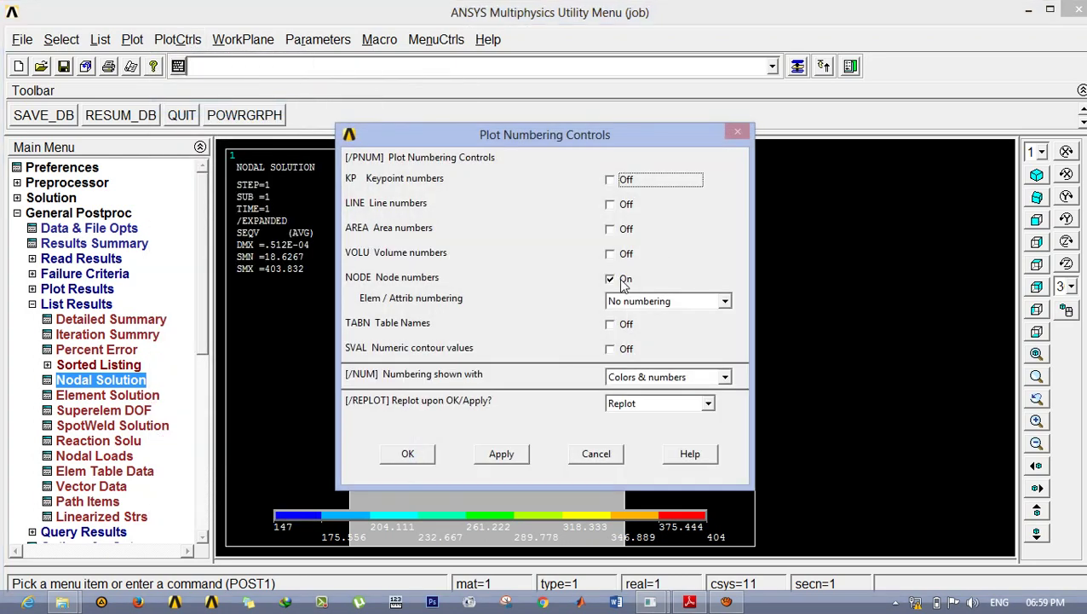
pyautogui.click(621, 279)
pyautogui.click(408, 455)
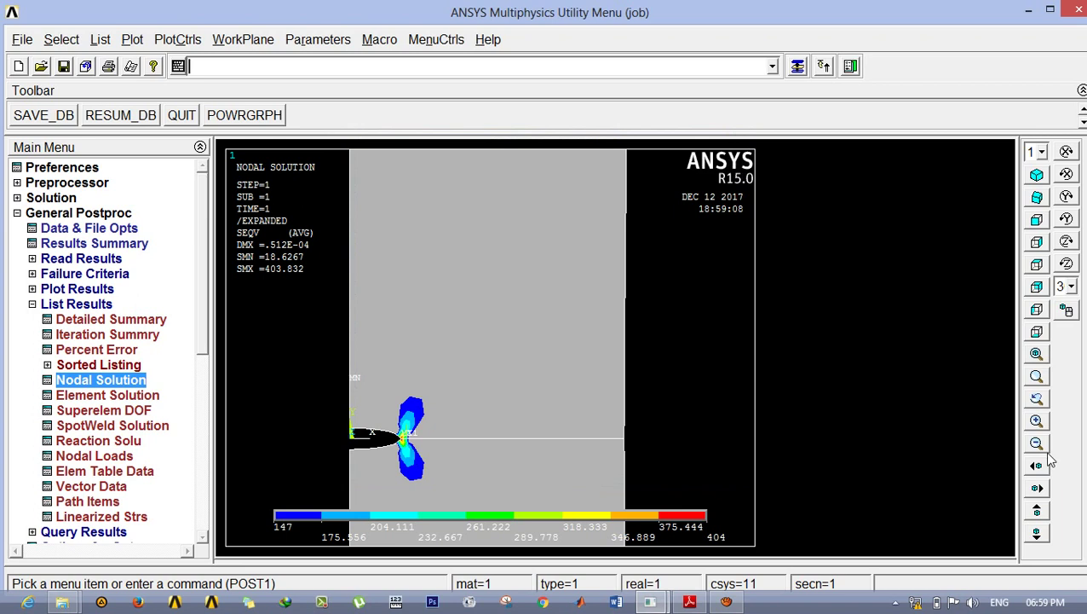
# Step: Examine the mirrored stress contours around the crack tip, enlarged and centred in the plot
pyautogui.click(1040, 488)
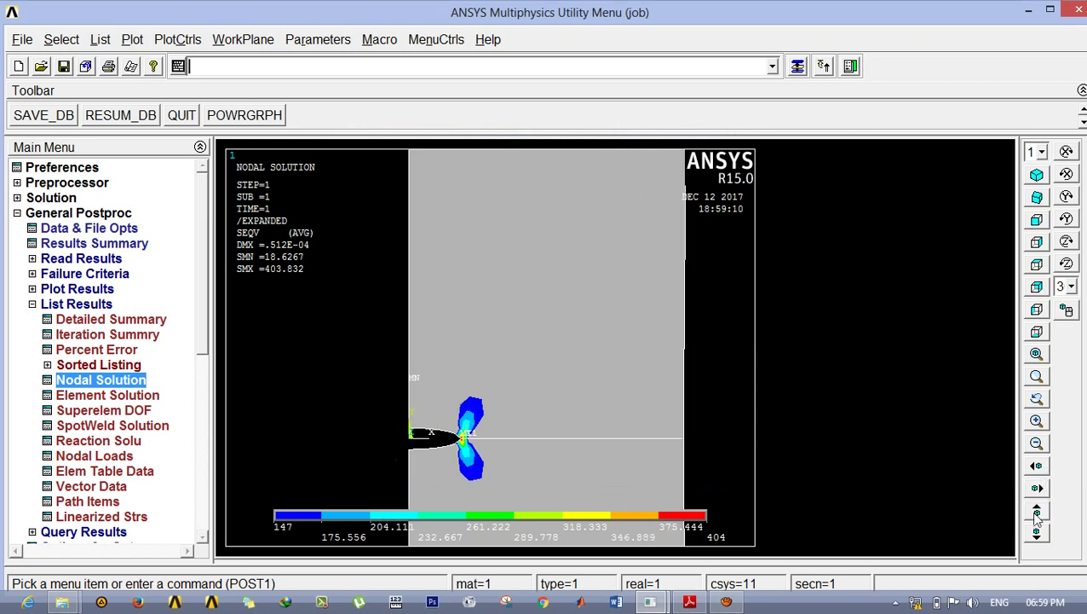
pyautogui.click(1036, 510)
pyautogui.click(1036, 443)
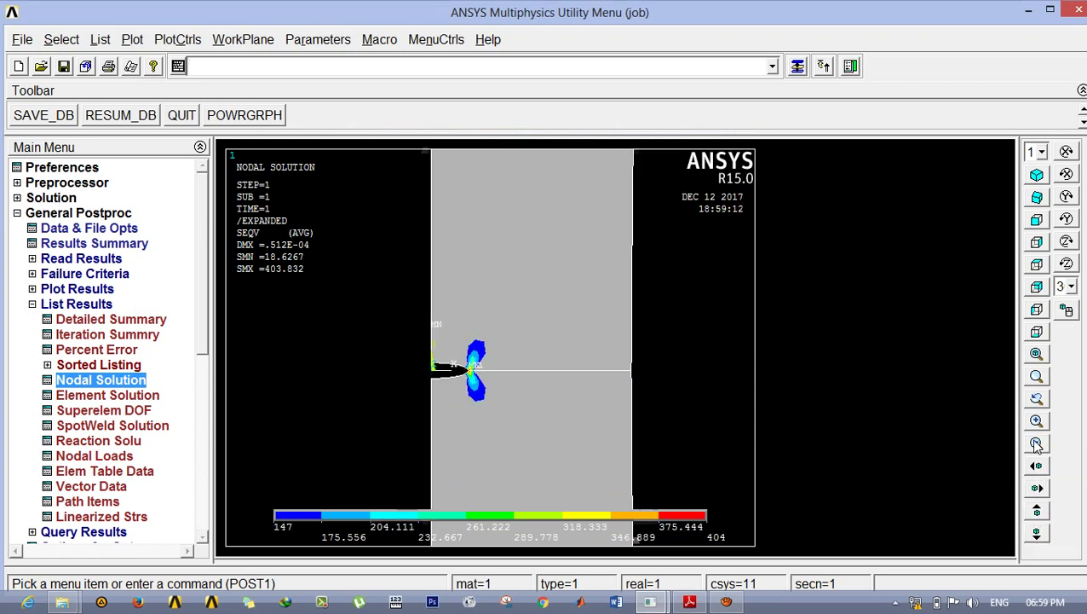
pyautogui.click(1037, 423)
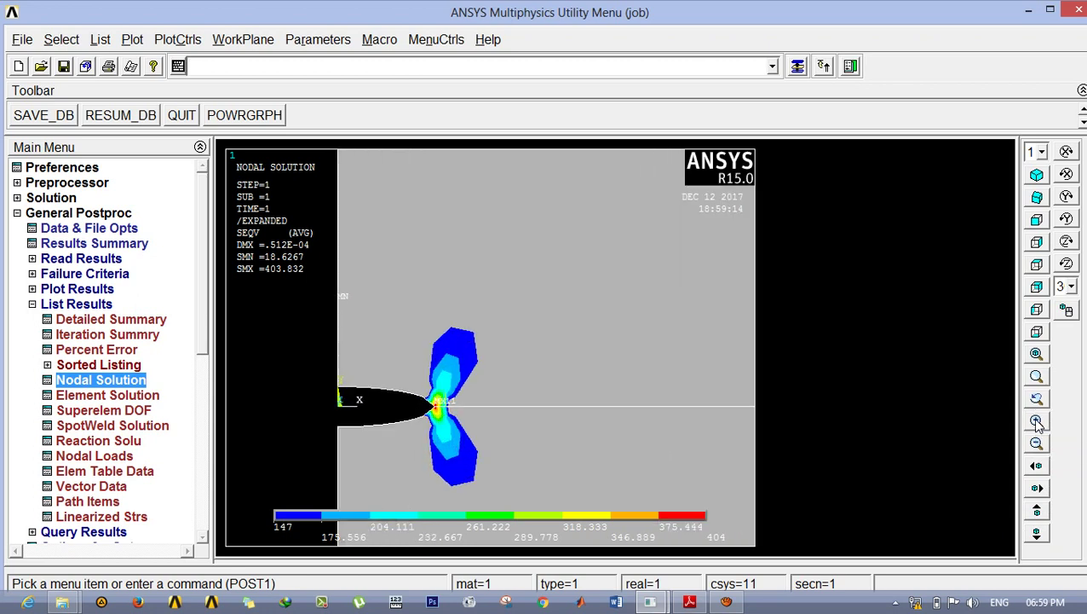
pyautogui.click(1038, 509)
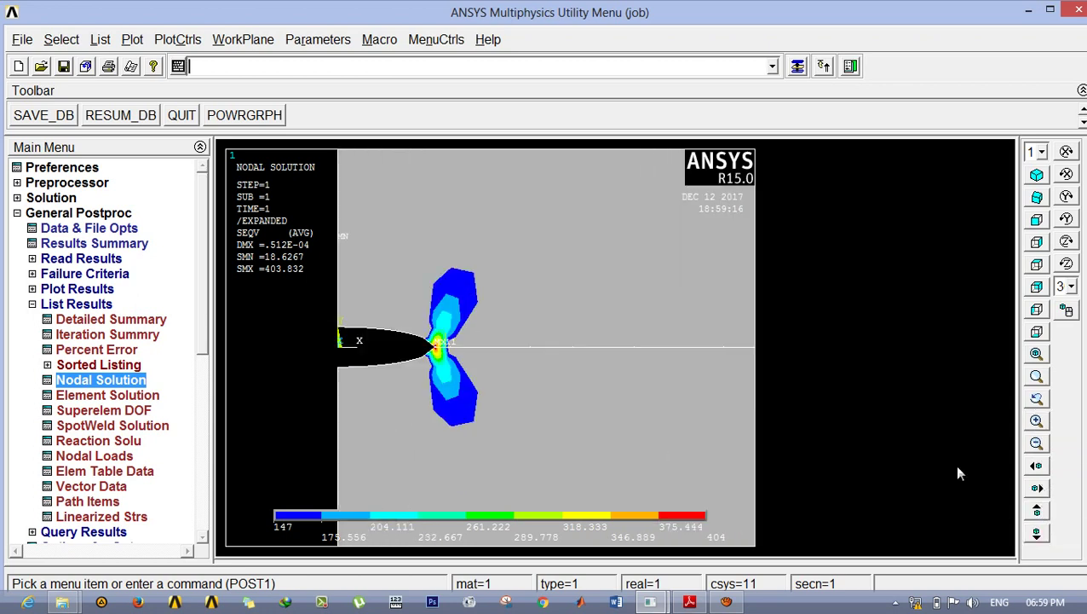